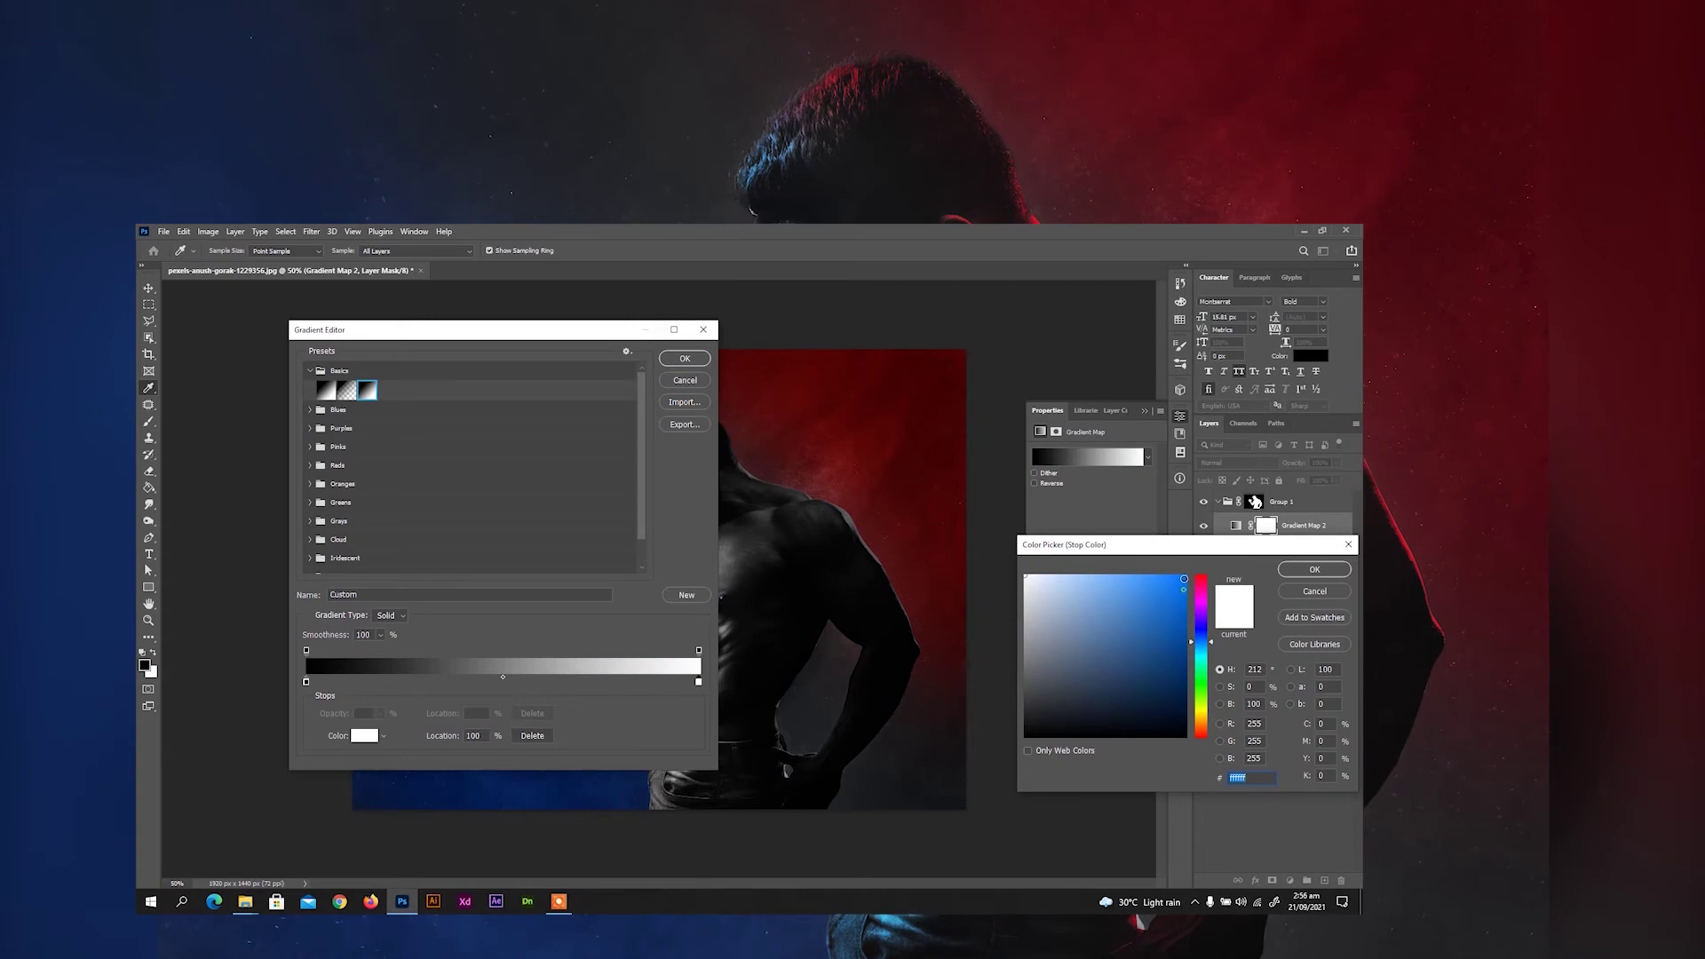
# Change the white end stop of the Gradient Map 2 gradient to blue and apply the black-to-blue gradient
pyautogui.click(1204, 645)
pyautogui.click(1306, 573)
pyautogui.moveTo(479, 330); pyautogui.dragTo(1035, 397)
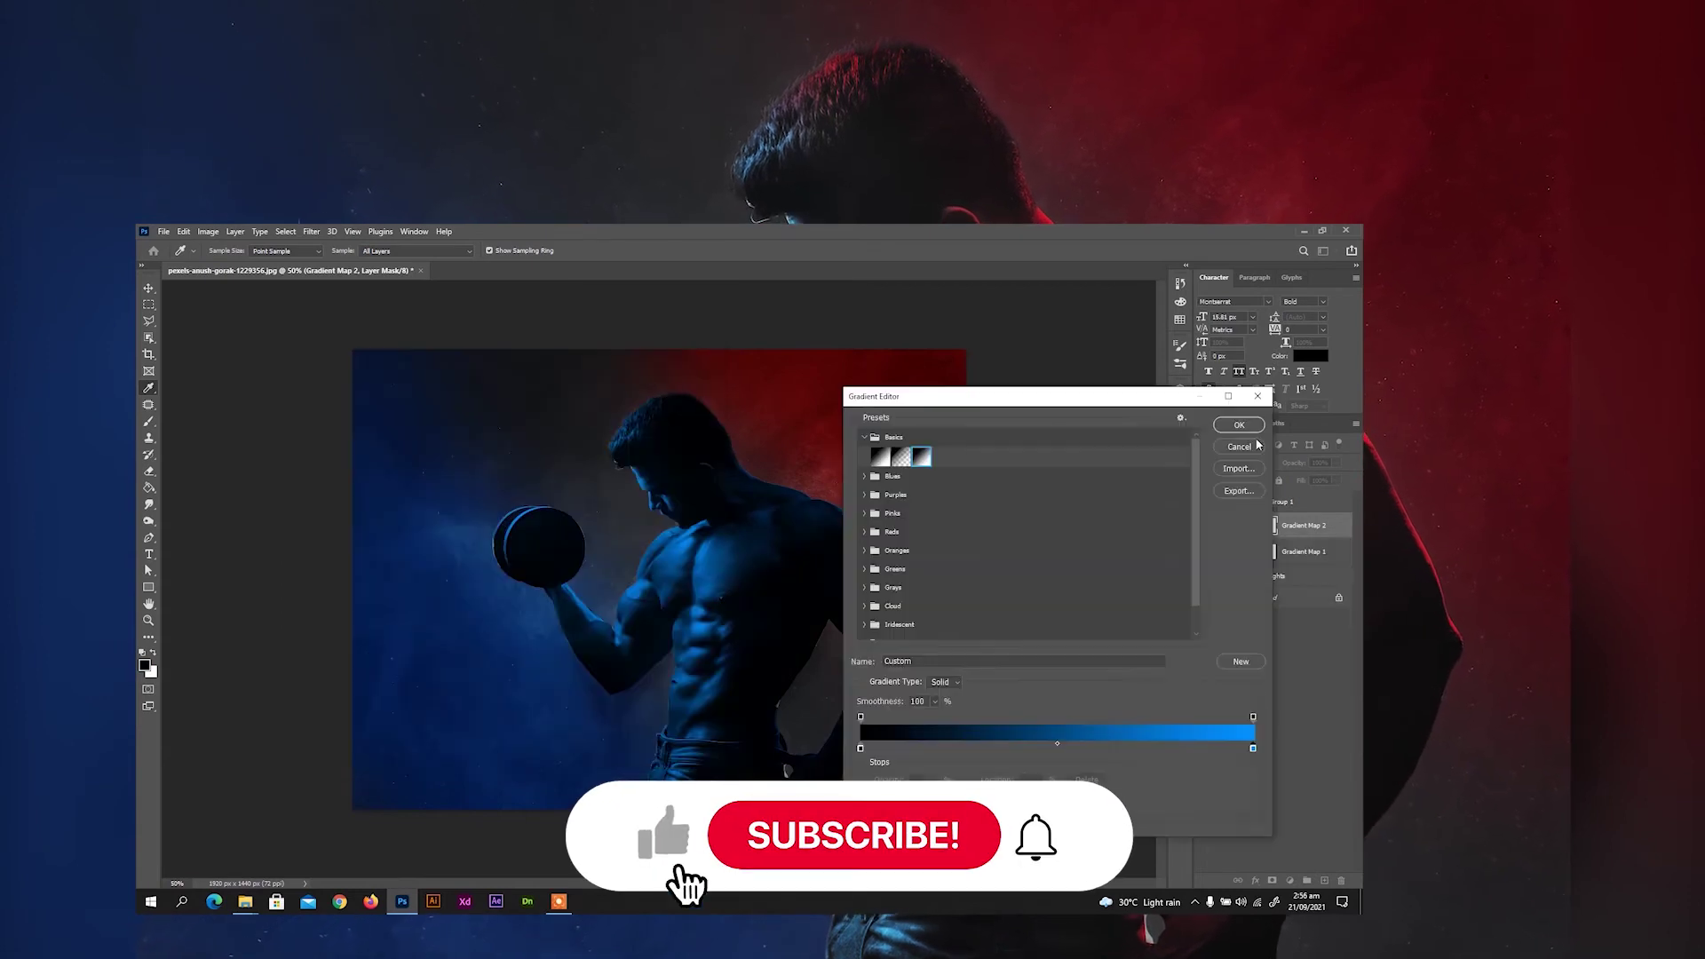
pyautogui.click(1241, 425)
# Paint black on the Gradient Map 2 mask over the man's back and far arm, then restore the chest edge with white
pyautogui.click(1266, 526)
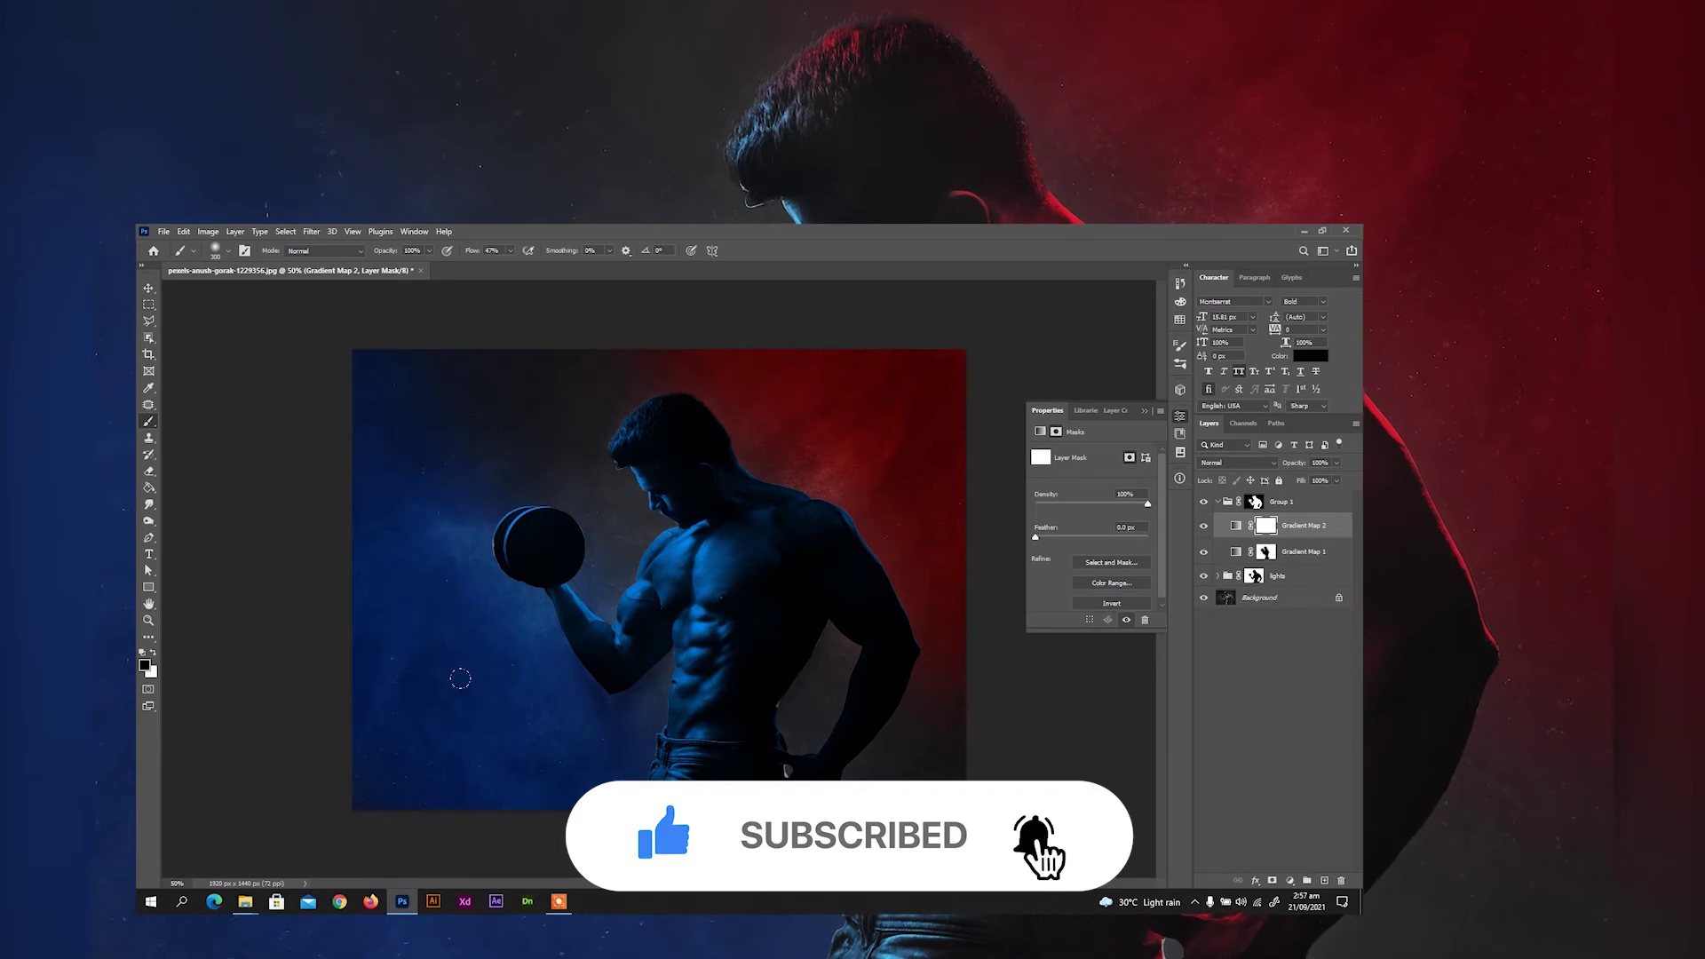
pyautogui.moveTo(715, 457); pyautogui.dragTo(875, 590)
pyautogui.moveTo(793, 750)
pyautogui.mouseDown()
pyautogui.moveTo(817, 590)
pyautogui.moveTo(854, 590)
pyautogui.moveTo(833, 750)
pyautogui.moveTo(753, 552)
pyautogui.moveTo(738, 616)
pyautogui.mouseUp()
pyautogui.press('x')
pyautogui.press('[')
pyautogui.press('[')
pyautogui.press('[')
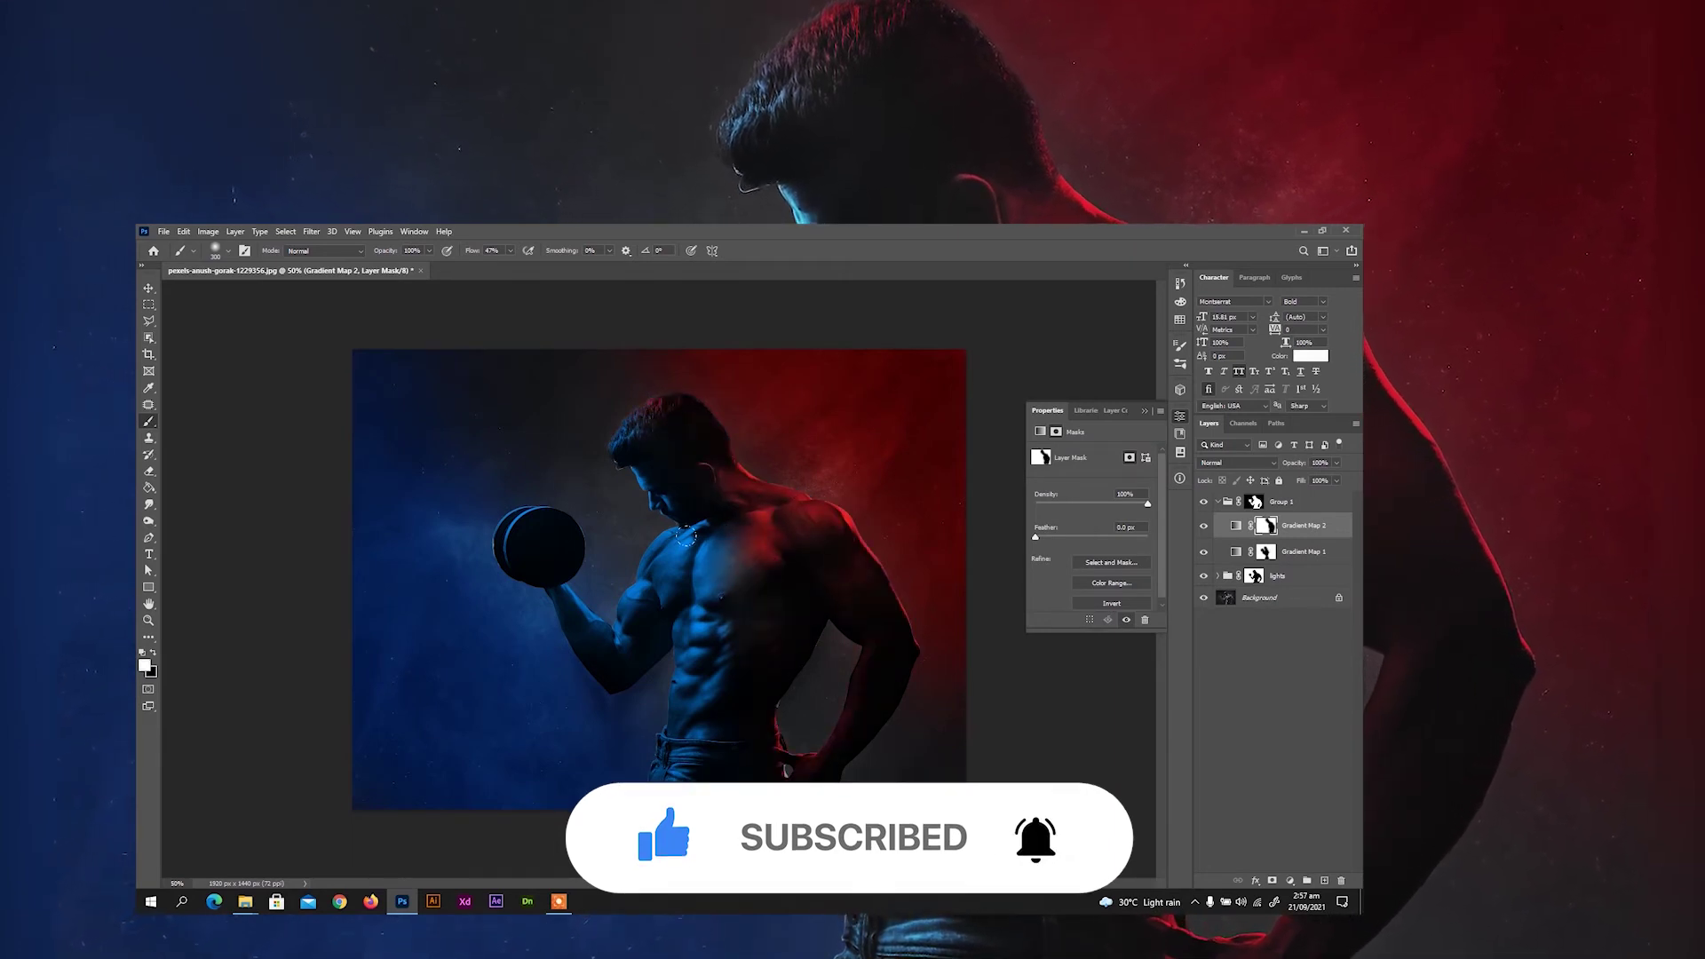
pyautogui.moveTo(741, 555); pyautogui.dragTo(724, 496)
pyautogui.press('x')
# Change the blend mode of the Gradient Map 2 layer and open its opacity setting
pyautogui.click(1144, 410)
pyautogui.click(1236, 552)
pyautogui.click(1236, 526)
pyautogui.click(1240, 462)
pyautogui.click(1243, 629)
pyautogui.click(1337, 463)
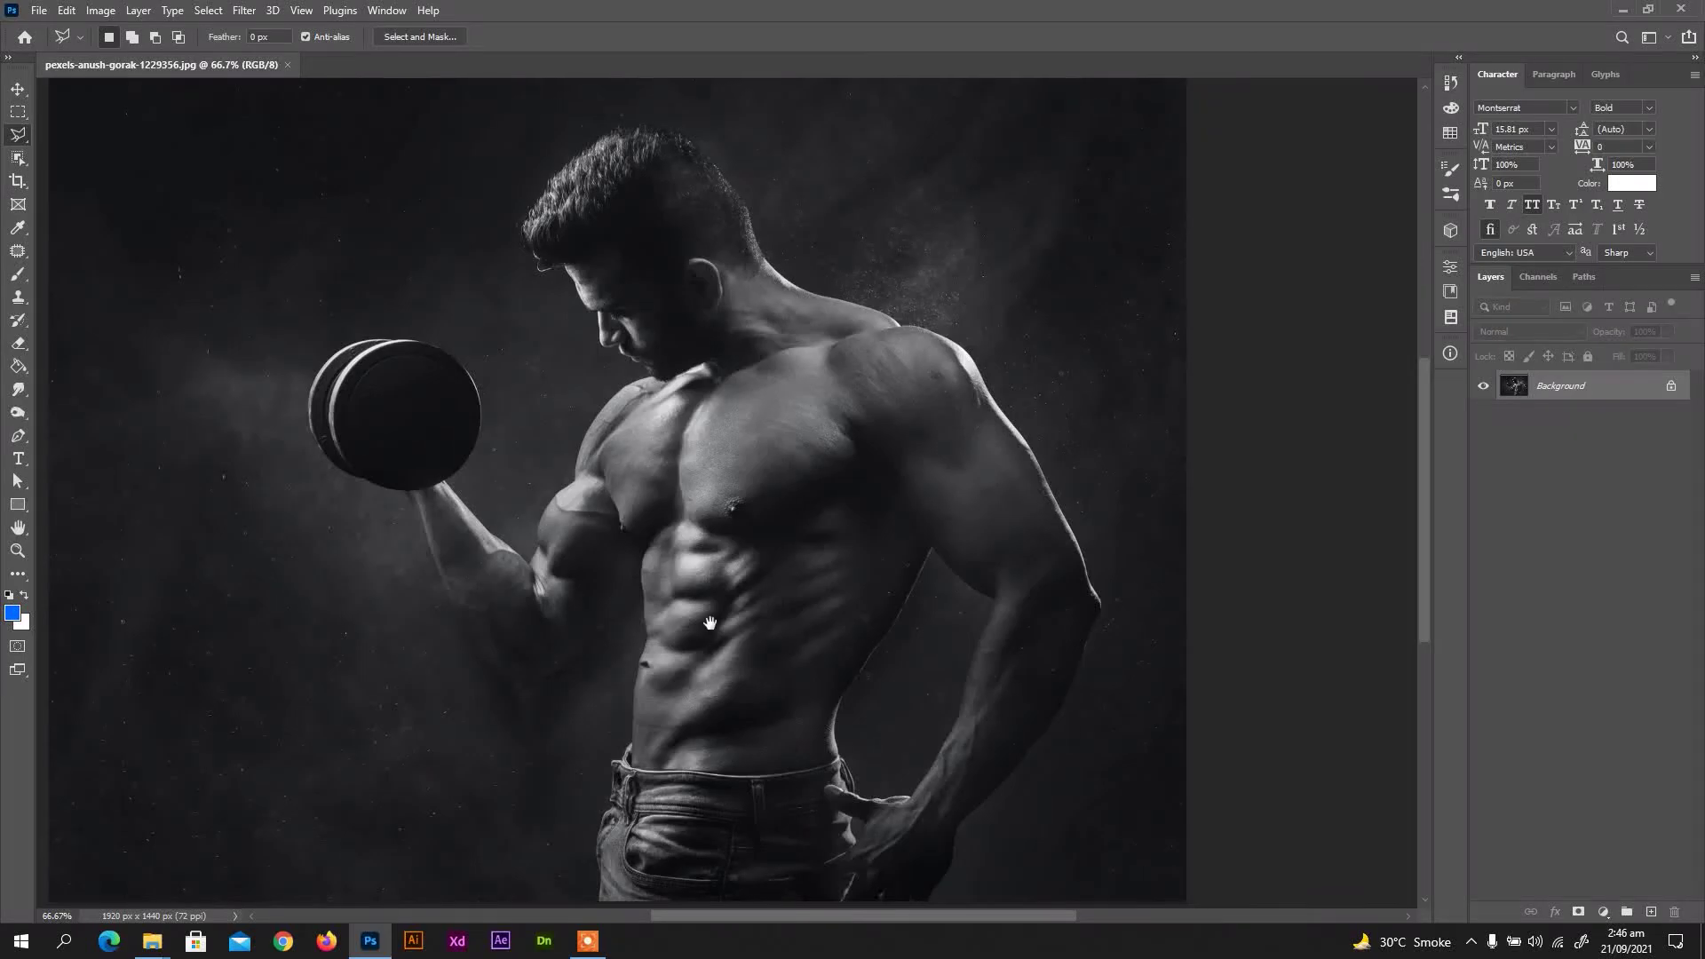
# Select the man in the photo automatically with the Subject selection command
pyautogui.moveTo(682, 559)
pyautogui.mouseDown()
pyautogui.moveTo(761, 593)
pyautogui.moveTo(765, 556)
pyautogui.mouseUp()
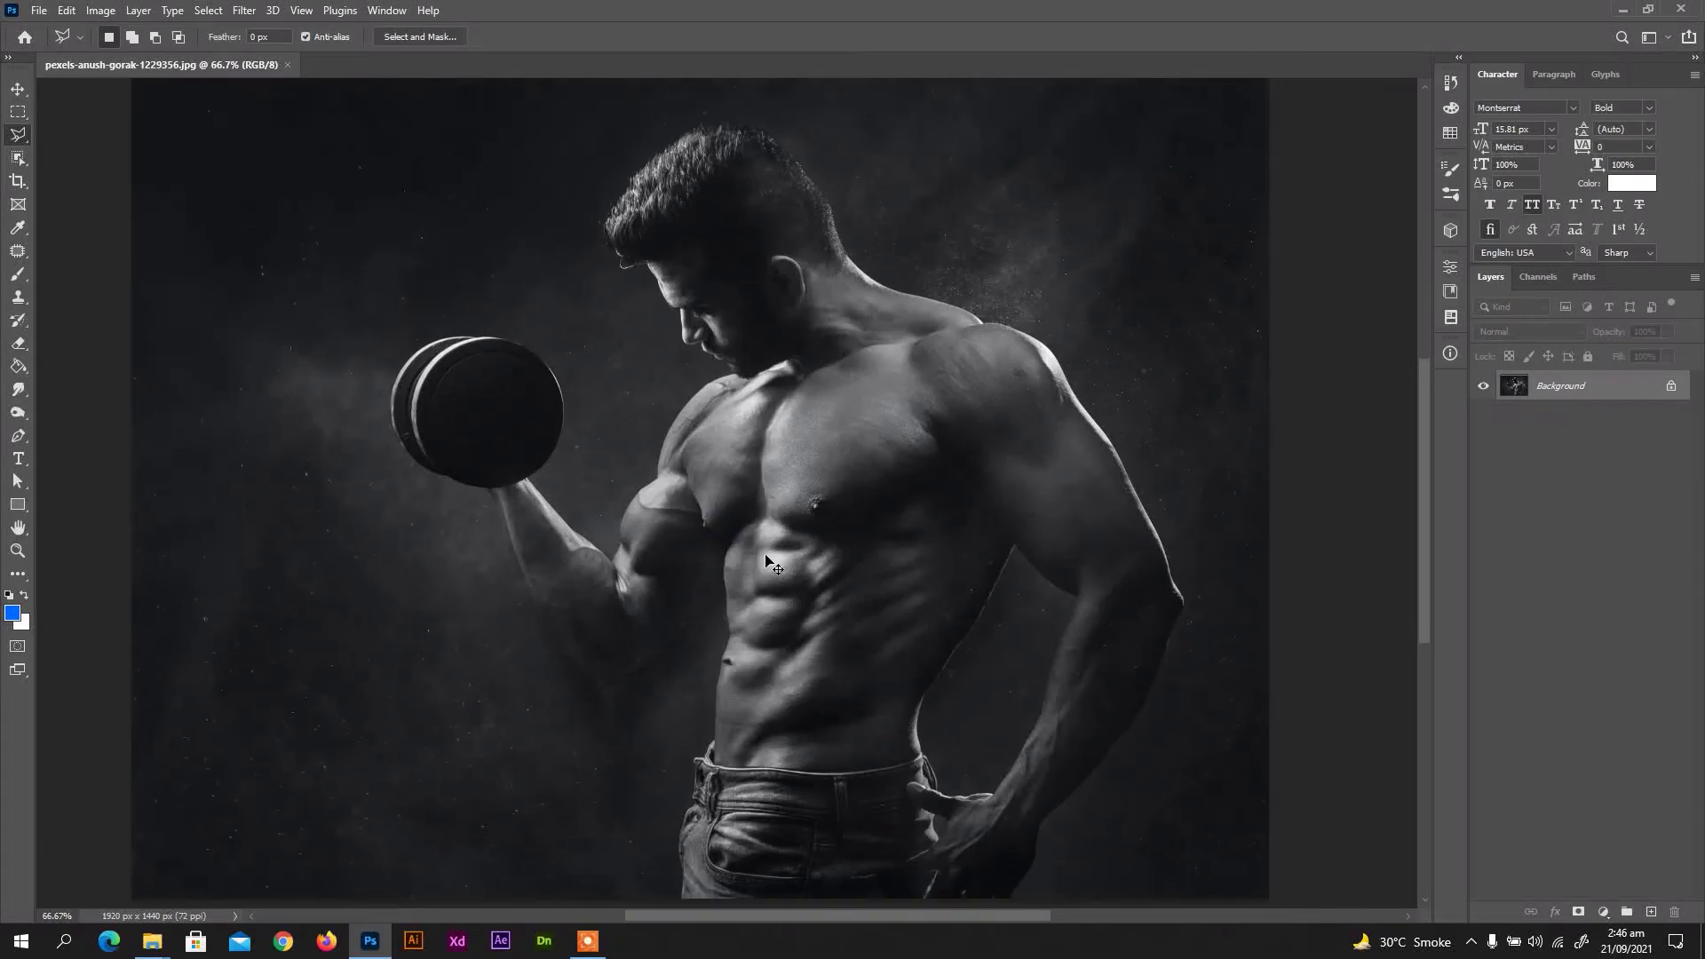
pyautogui.hotkey('ctrl', '-')
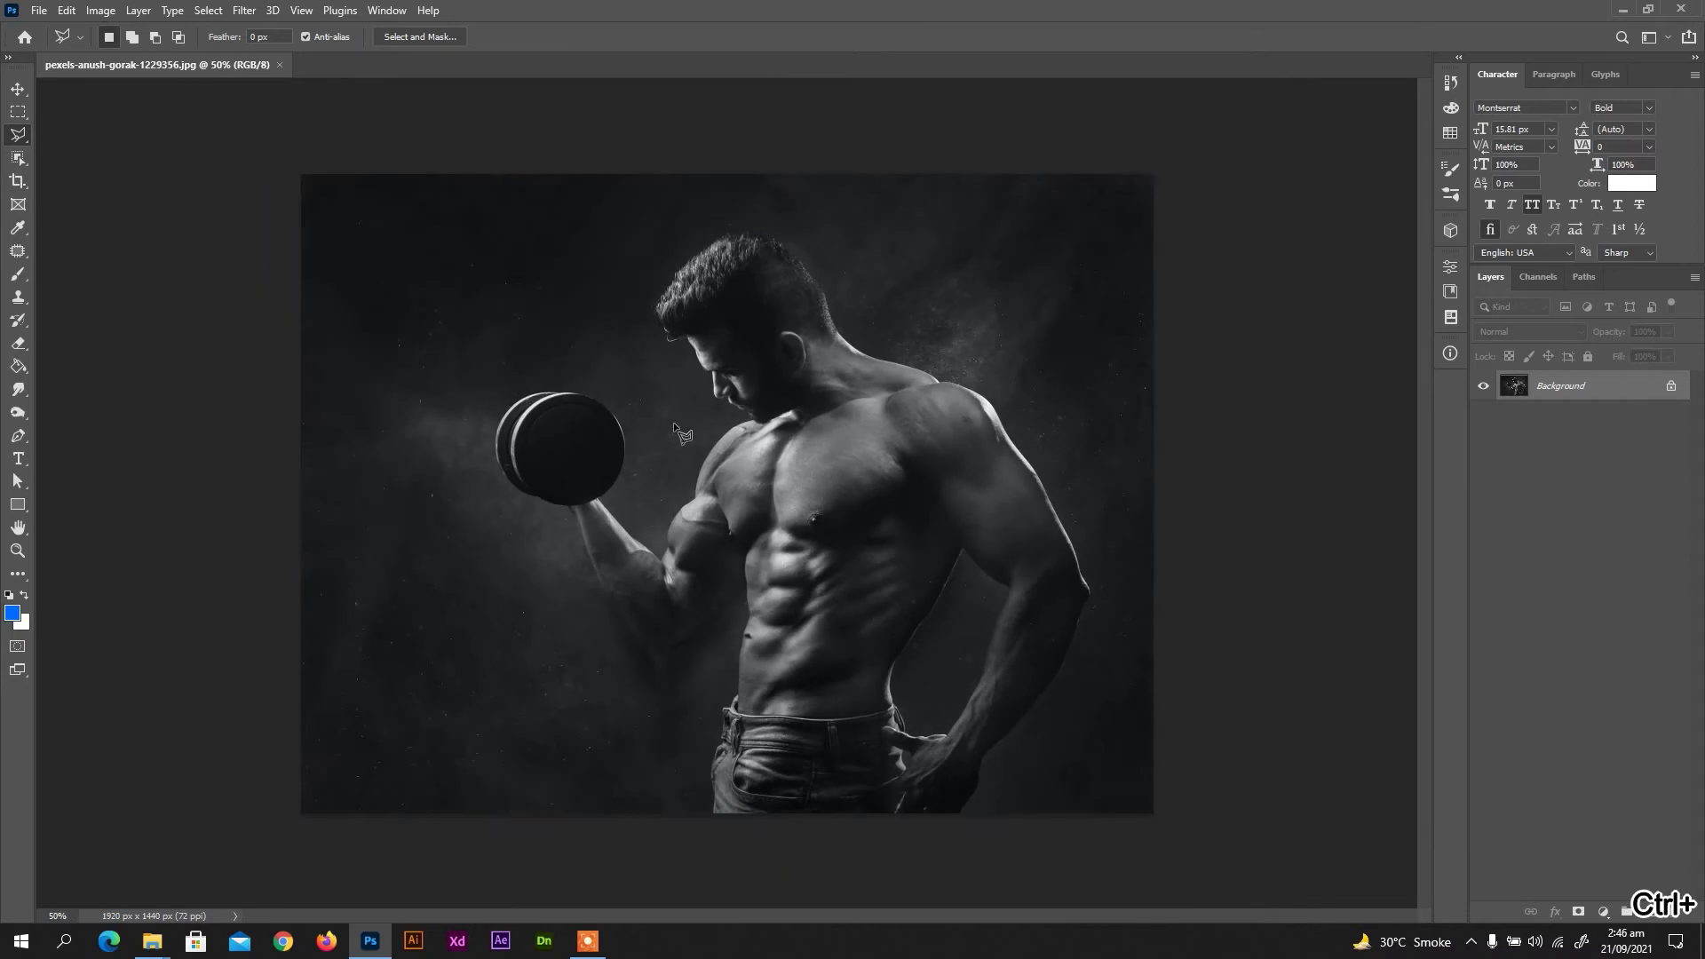
pyautogui.click(18, 89)
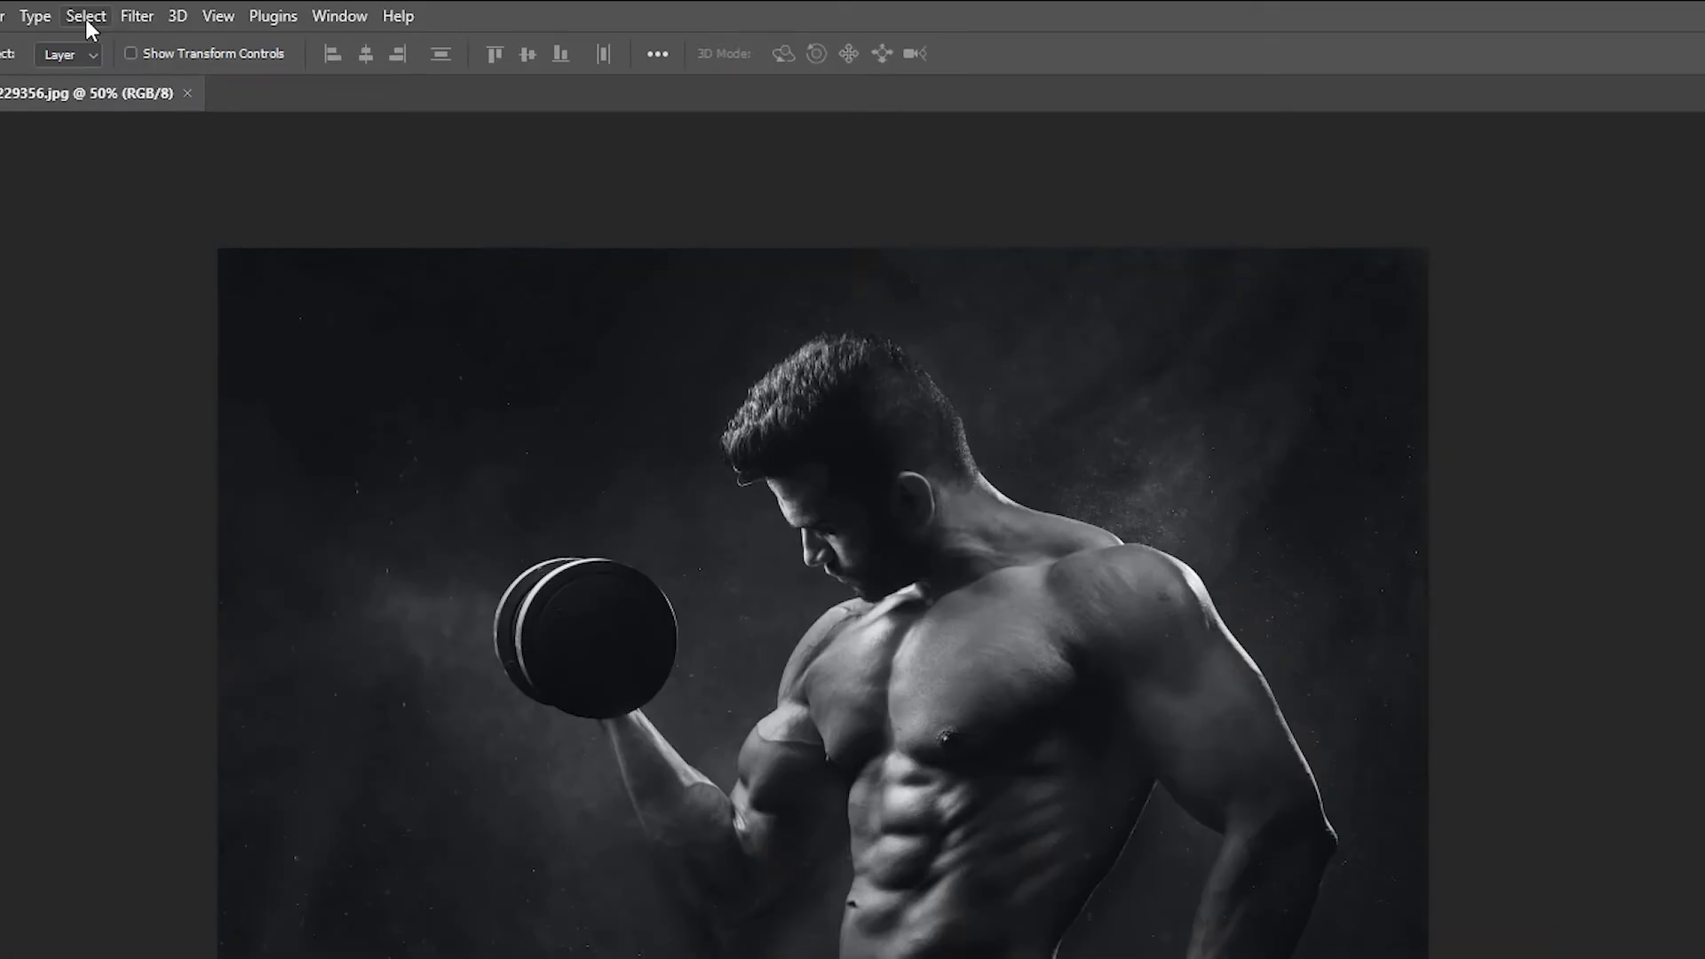
pyautogui.click(86, 16)
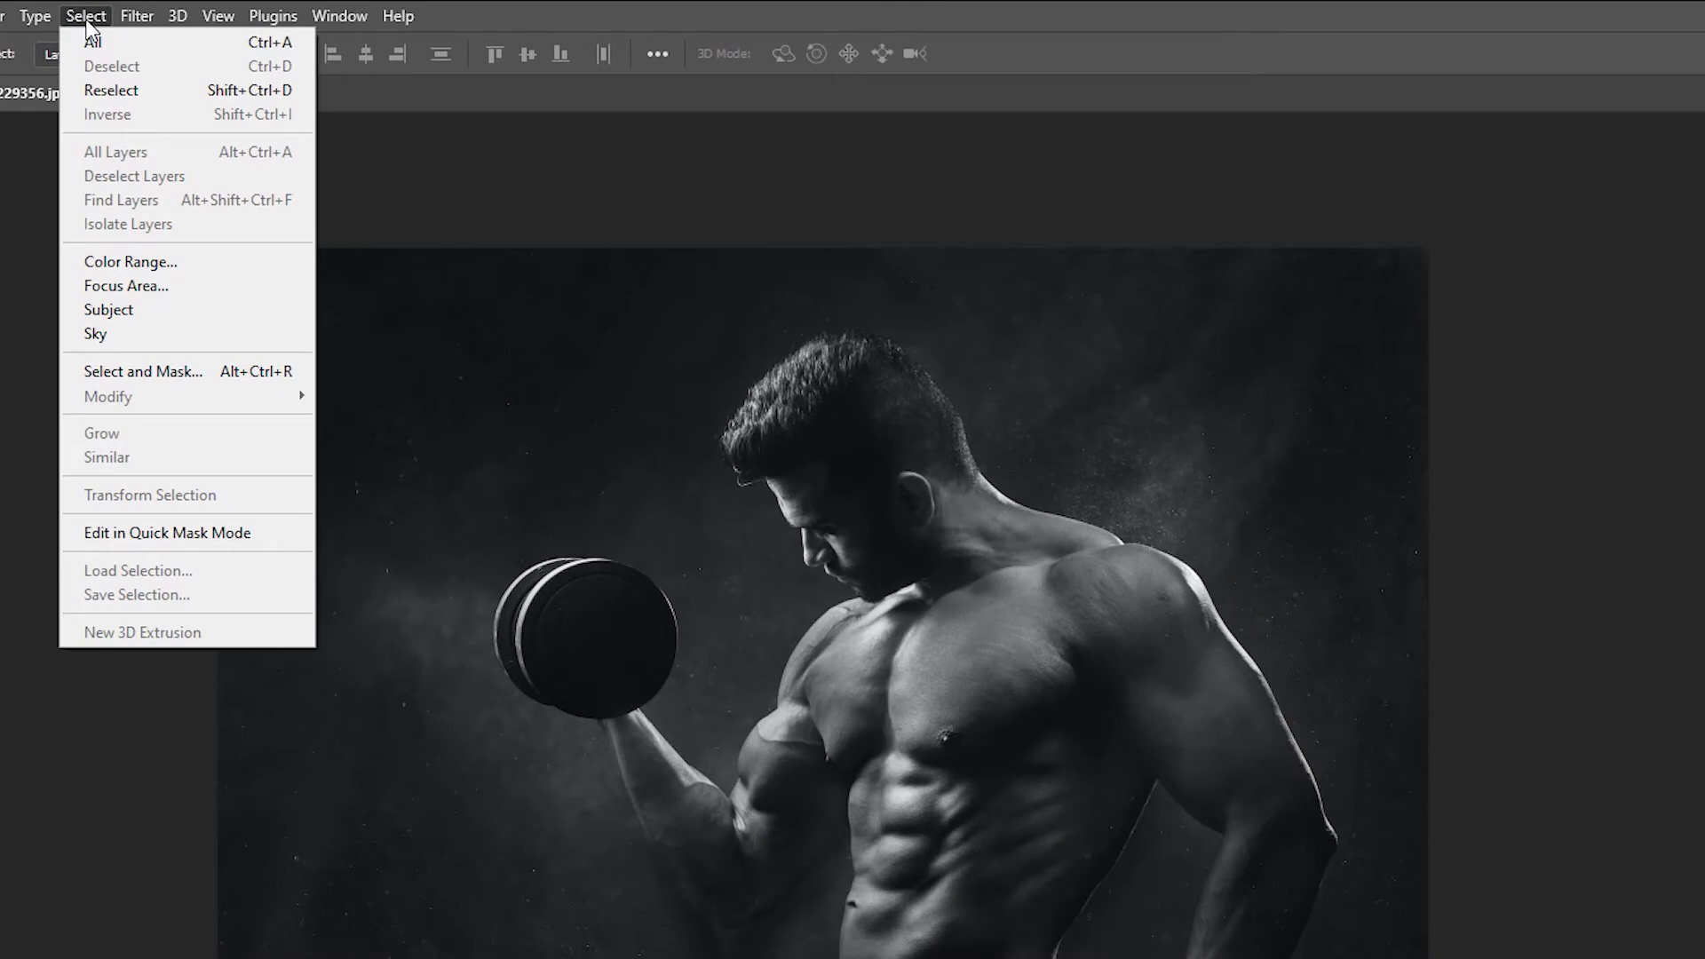
pyautogui.click(96, 310)
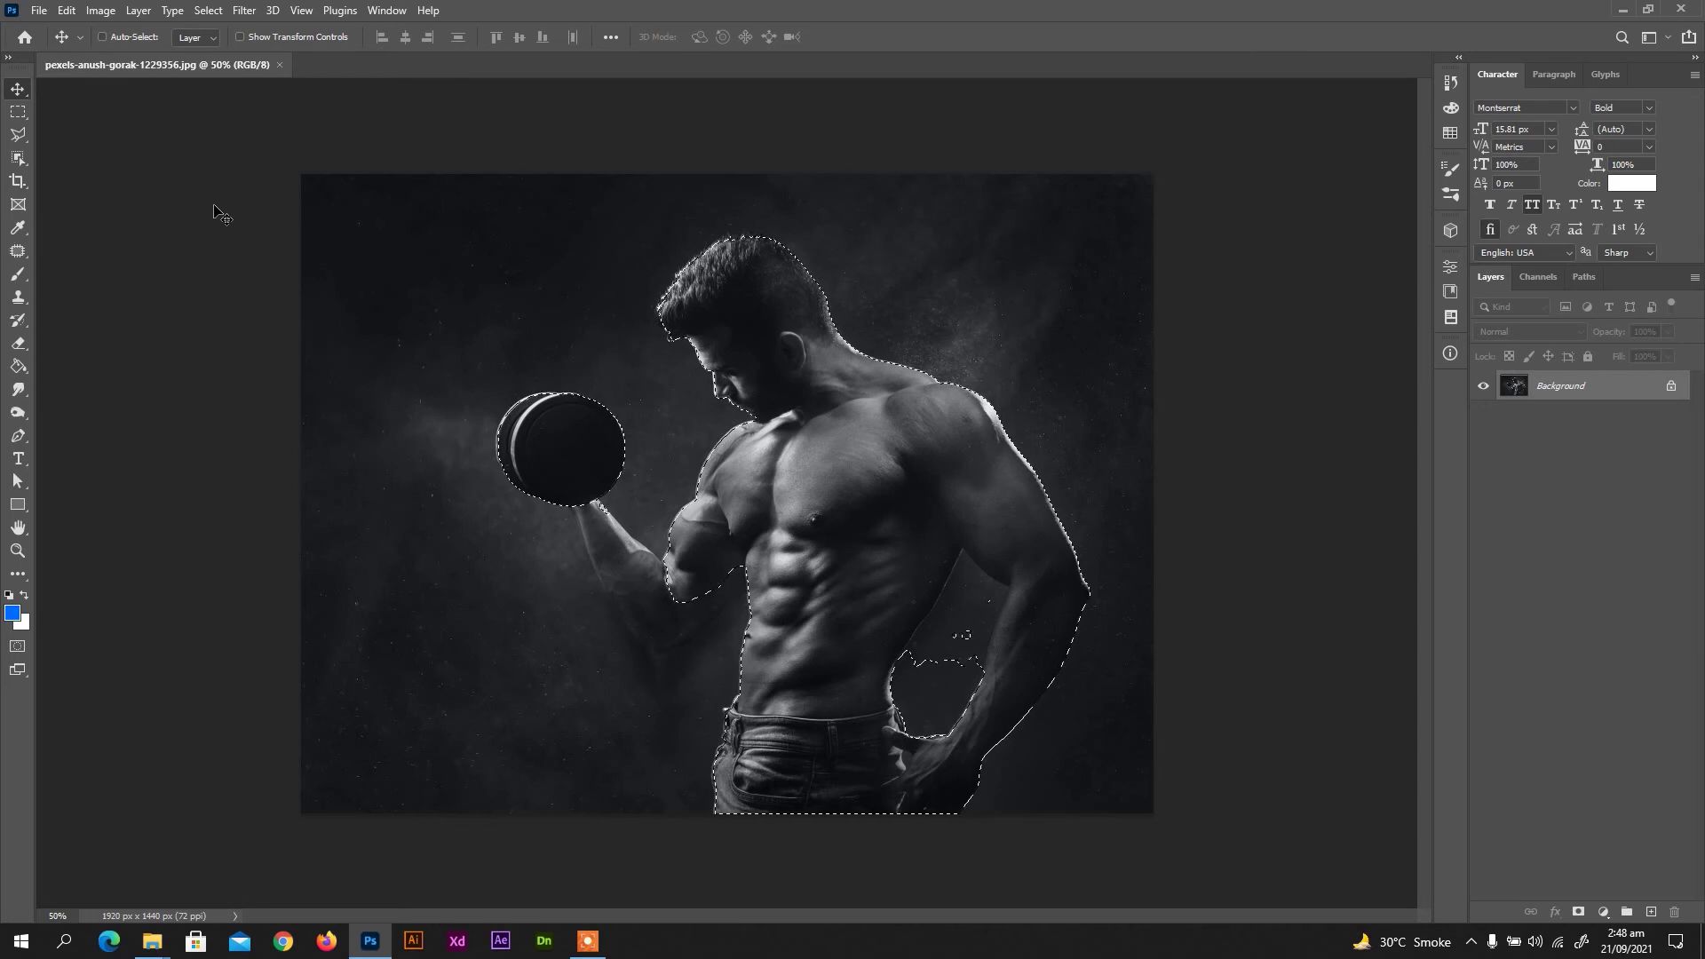
# Add the missing forearm and elbow below the dumbbell to the selection with the Polygonal Lasso tool
pyautogui.press('l')
pyautogui.hotkey('ctrl', '+')
pyautogui.hotkey('ctrl', '+')
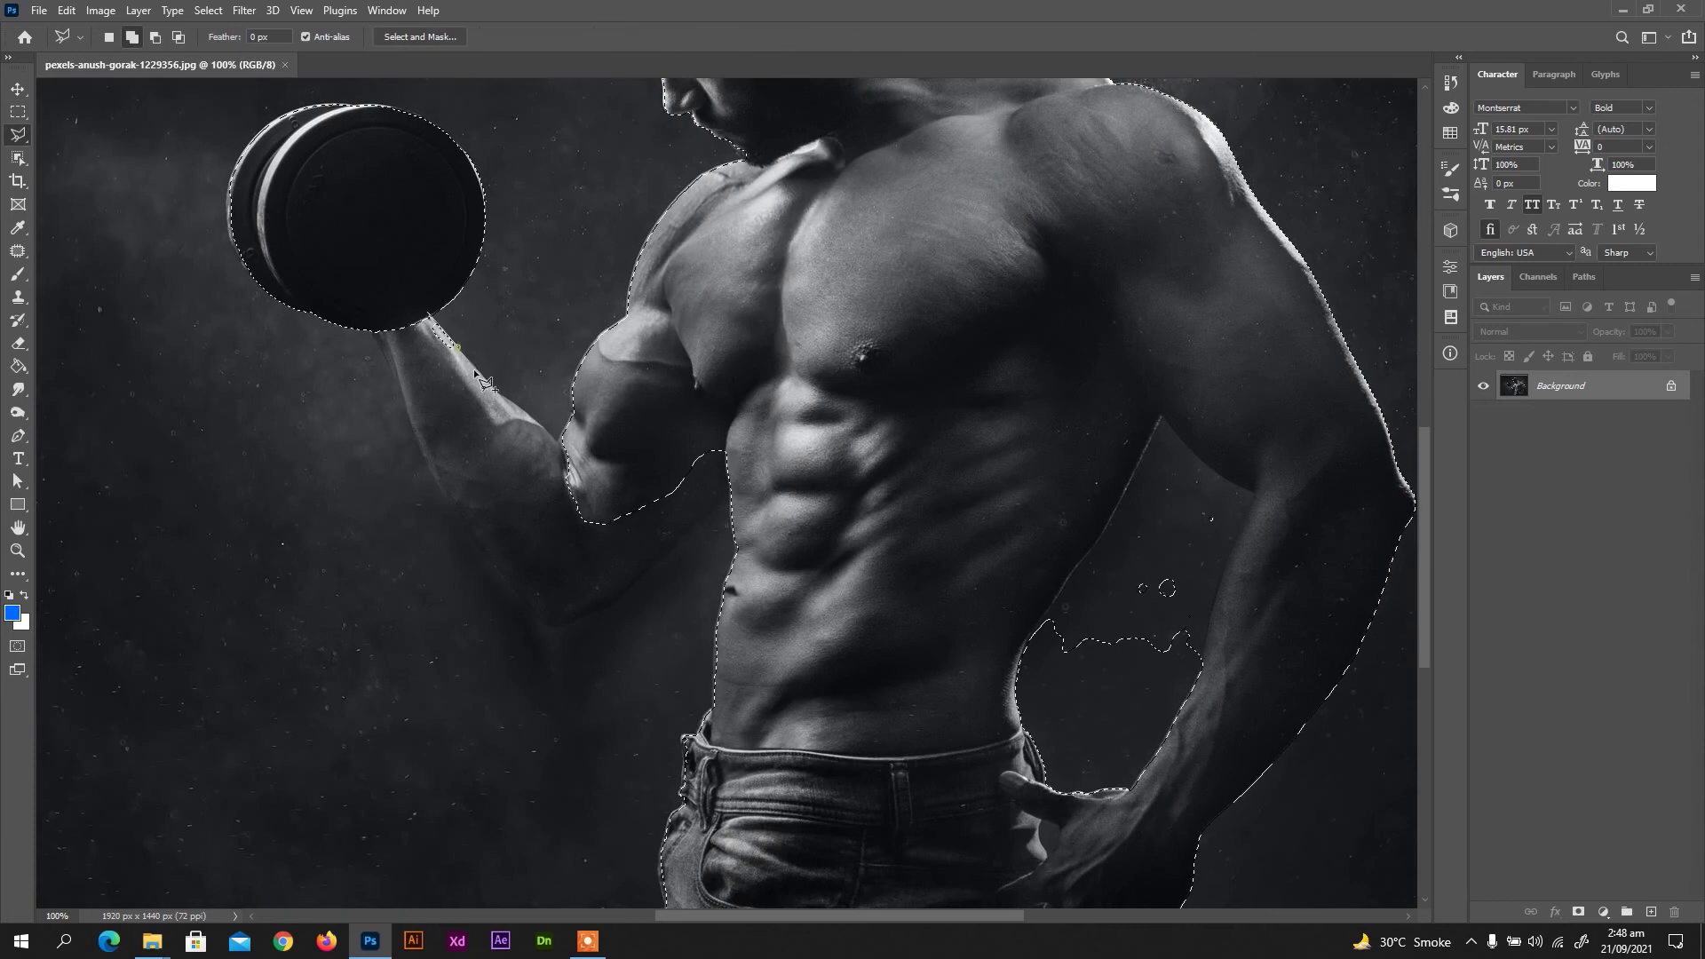
pyautogui.keyDown('shift'); pyautogui.click(562, 448); pyautogui.keyUp('shift')
pyautogui.click(732, 419)
pyautogui.click(749, 450)
pyautogui.click(604, 611)
pyautogui.click(553, 624)
pyautogui.click(455, 513)
pyautogui.click(420, 447)
pyautogui.click(392, 366)
pyautogui.click(370, 335)
pyautogui.click(429, 313)
# Subtract the background gap between the torso and the lowered arm from the selection with the Polygonal Lasso
pyautogui.moveTo(863, 474); pyautogui.dragTo(517, 402)
pyautogui.keyDown('alt'); pyautogui.click(680, 565); pyautogui.keyUp('alt')
pyautogui.click(700, 538)
pyautogui.click(728, 498)
pyautogui.click(761, 453)
pyautogui.click(785, 400)
pyautogui.click(812, 344)
pyautogui.click(906, 417)
pyautogui.click(872, 505)
pyautogui.click(859, 576)
pyautogui.click(844, 610)
pyautogui.click(751, 616)
pyautogui.click(662, 588)
pyautogui.click(680, 566)
pyautogui.moveTo(680, 568)
pyautogui.mouseDown()
pyautogui.moveTo(836, 411)
pyautogui.moveTo(763, 513)
pyautogui.mouseUp()
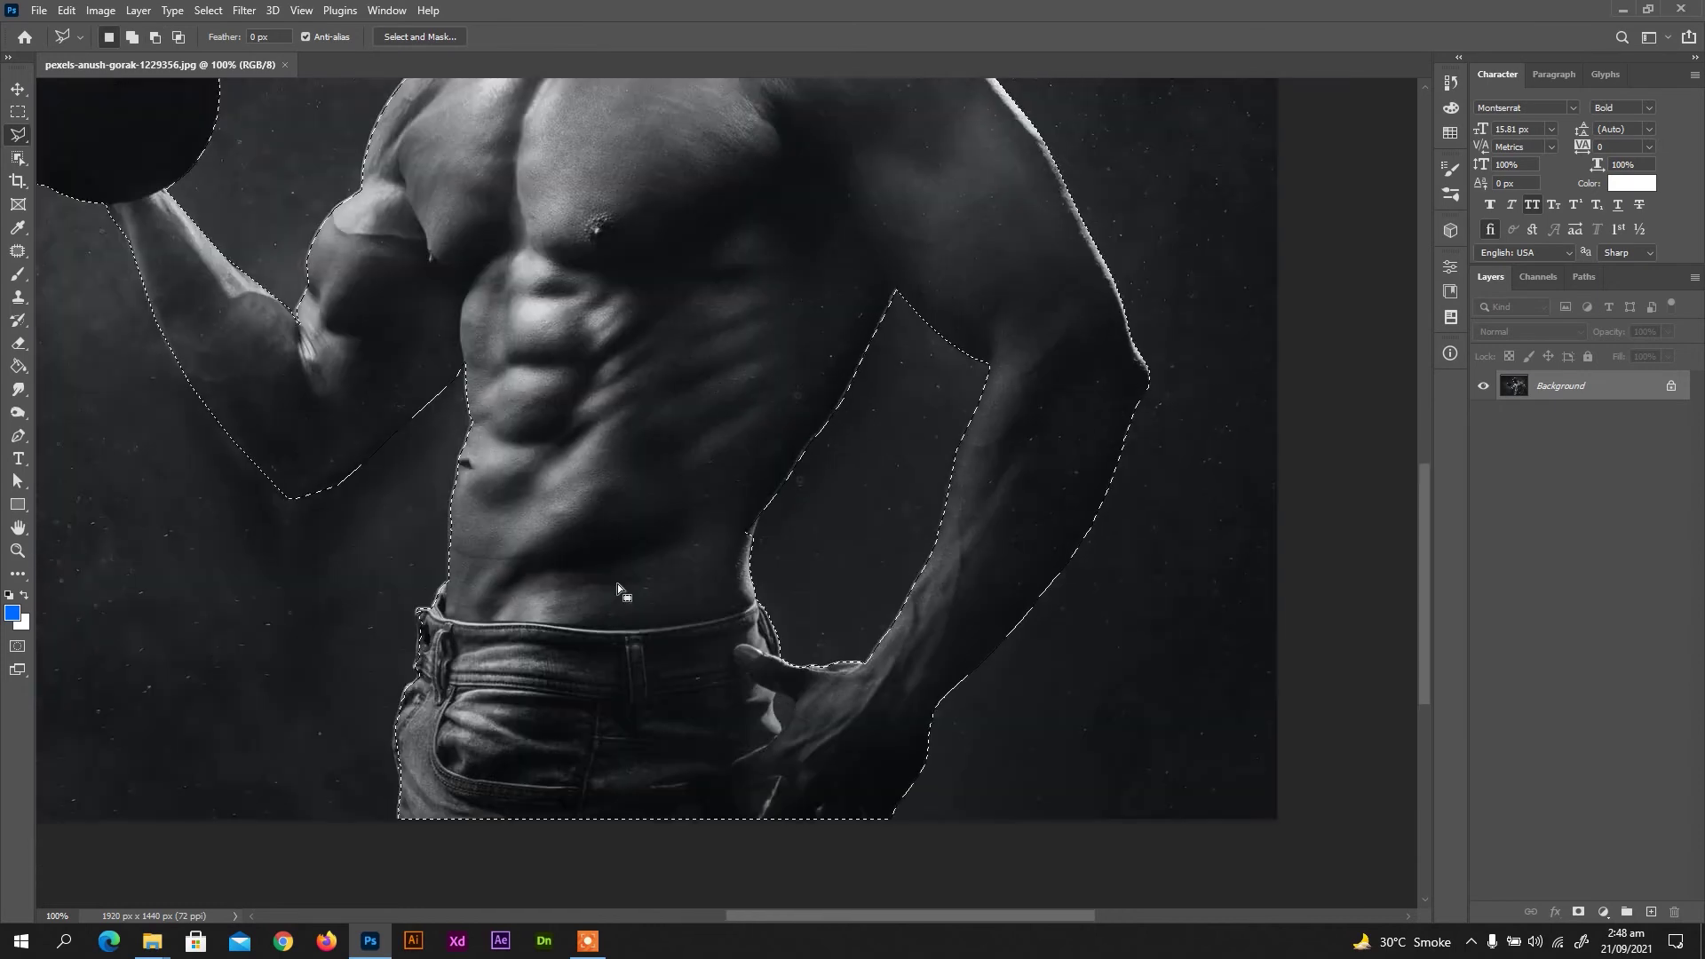
# Subtract the small background gap between the hand and the jeans from the selection
pyautogui.hotkey('ctrl', 'z')
pyautogui.keyDown('alt'); pyautogui.click(778, 694); pyautogui.keyUp('alt')
pyautogui.click(791, 697)
pyautogui.click(797, 708)
pyautogui.click(783, 732)
pyautogui.click(773, 729)
pyautogui.click(778, 693)
# Create a new layer group above the Background and add a layer mask to it from the selection
pyautogui.moveTo(627, 508); pyautogui.dragTo(632, 535)
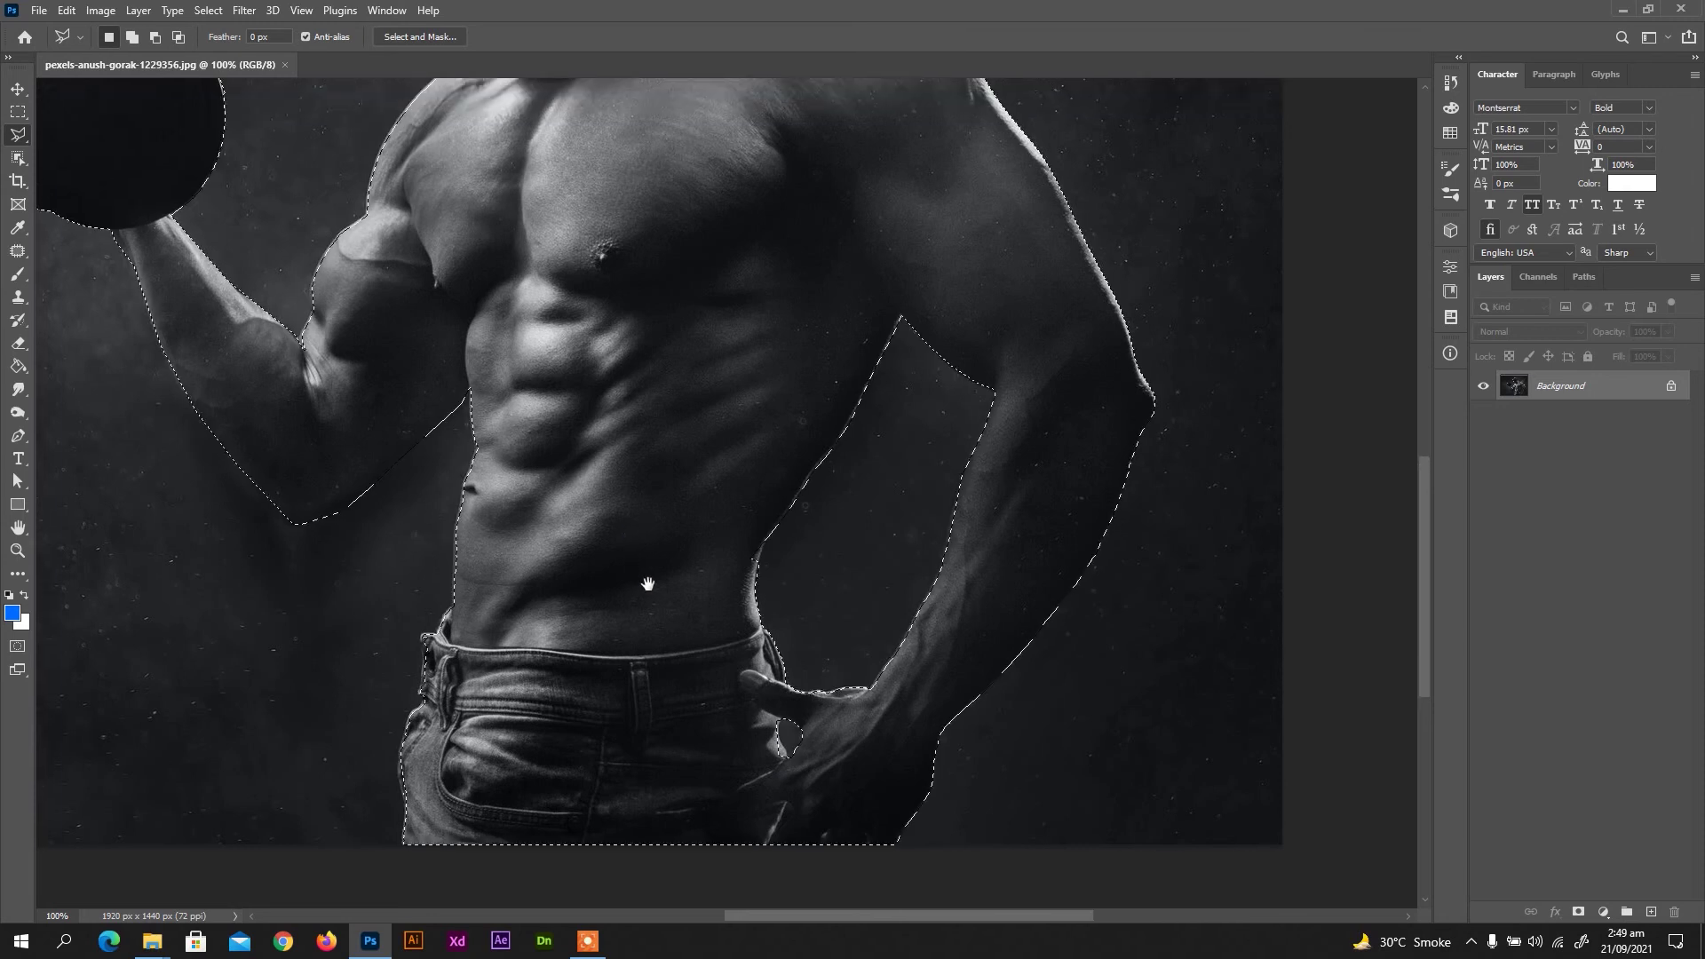
pyautogui.moveTo(521, 349); pyautogui.dragTo(551, 539)
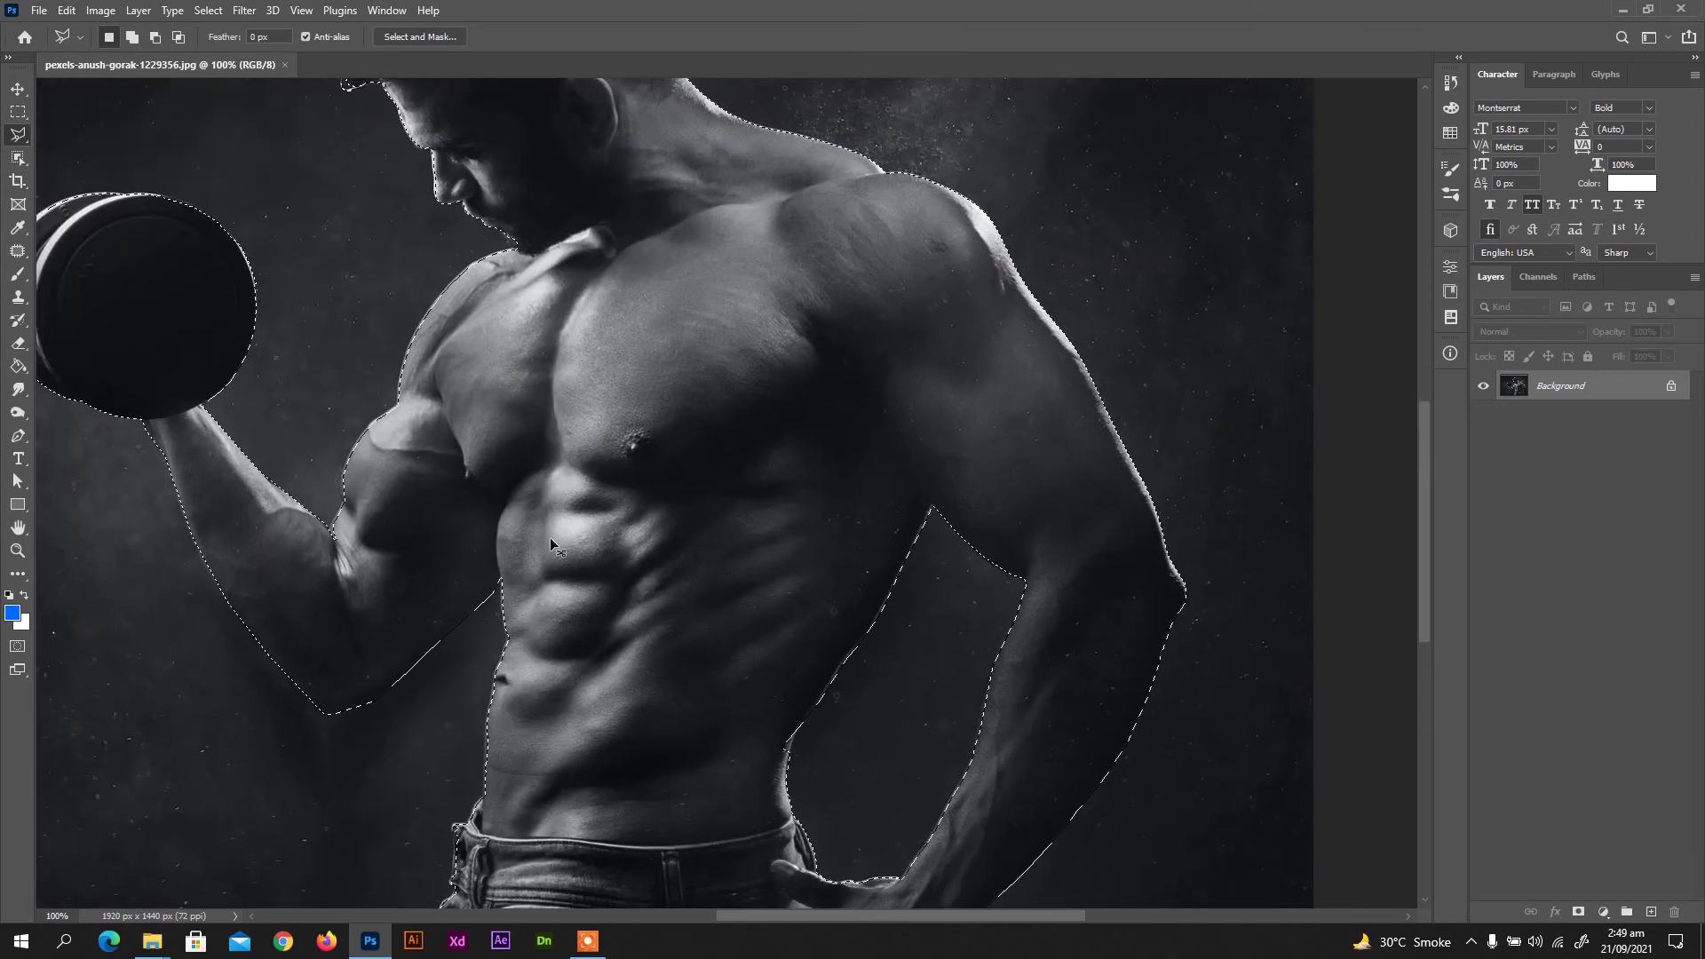
pyautogui.hotkey('ctrl', '-')
pyautogui.hotkey('ctrl', '-')
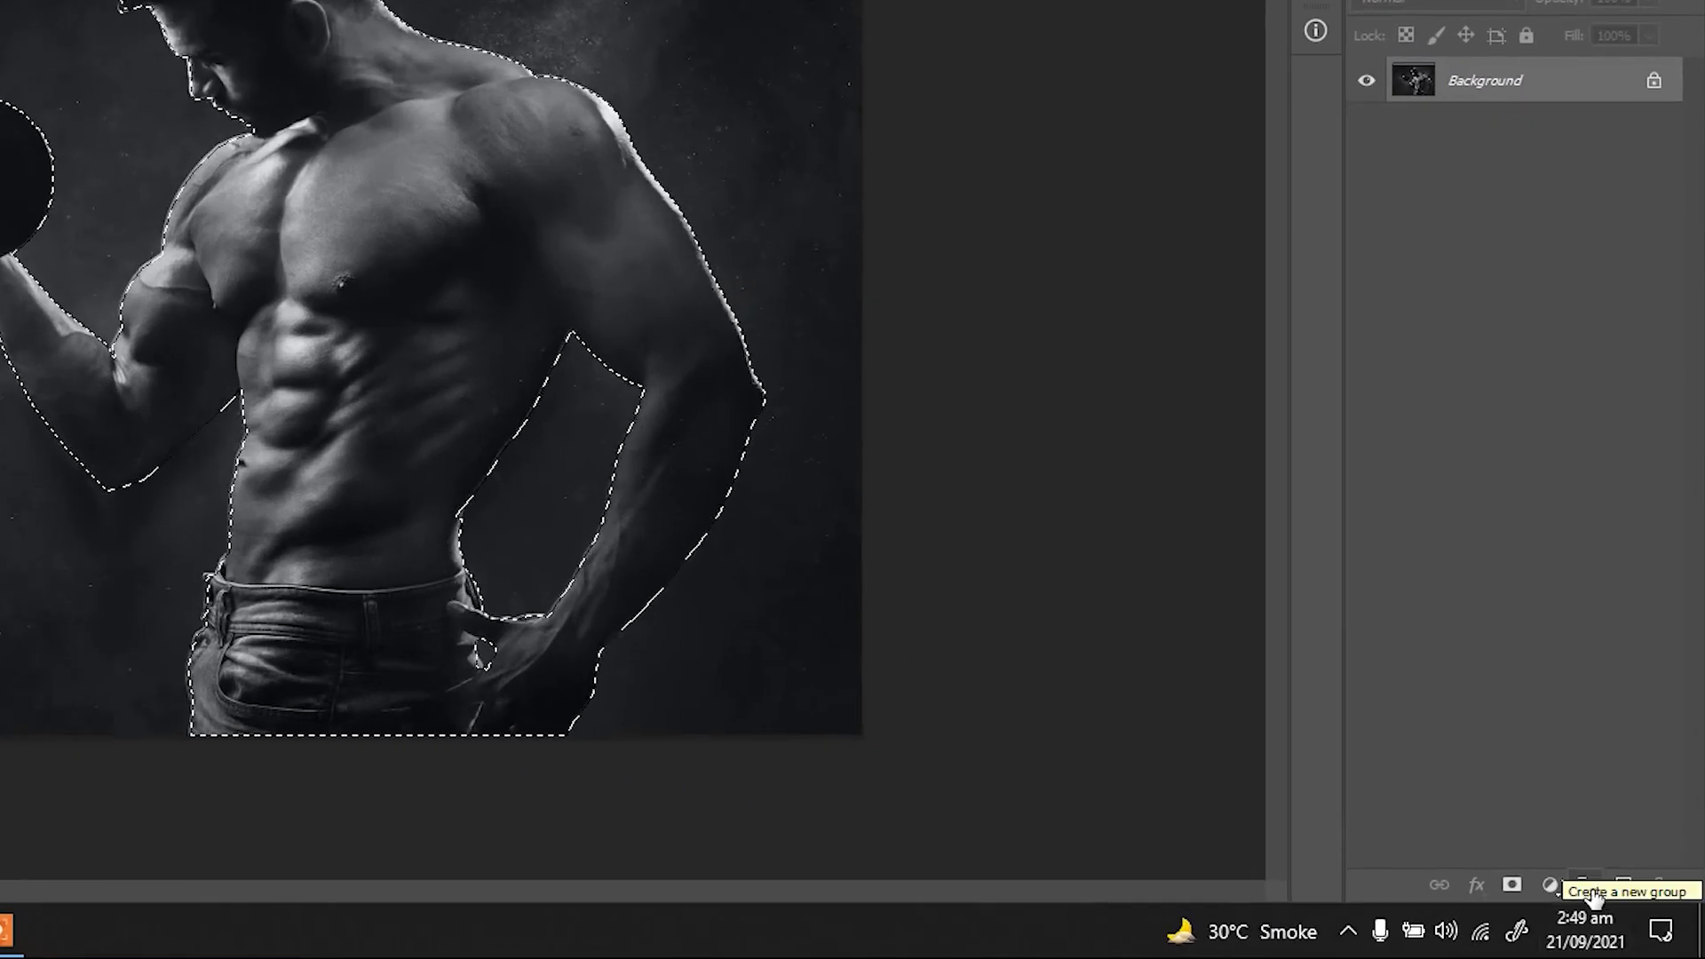
pyautogui.click(1586, 885)
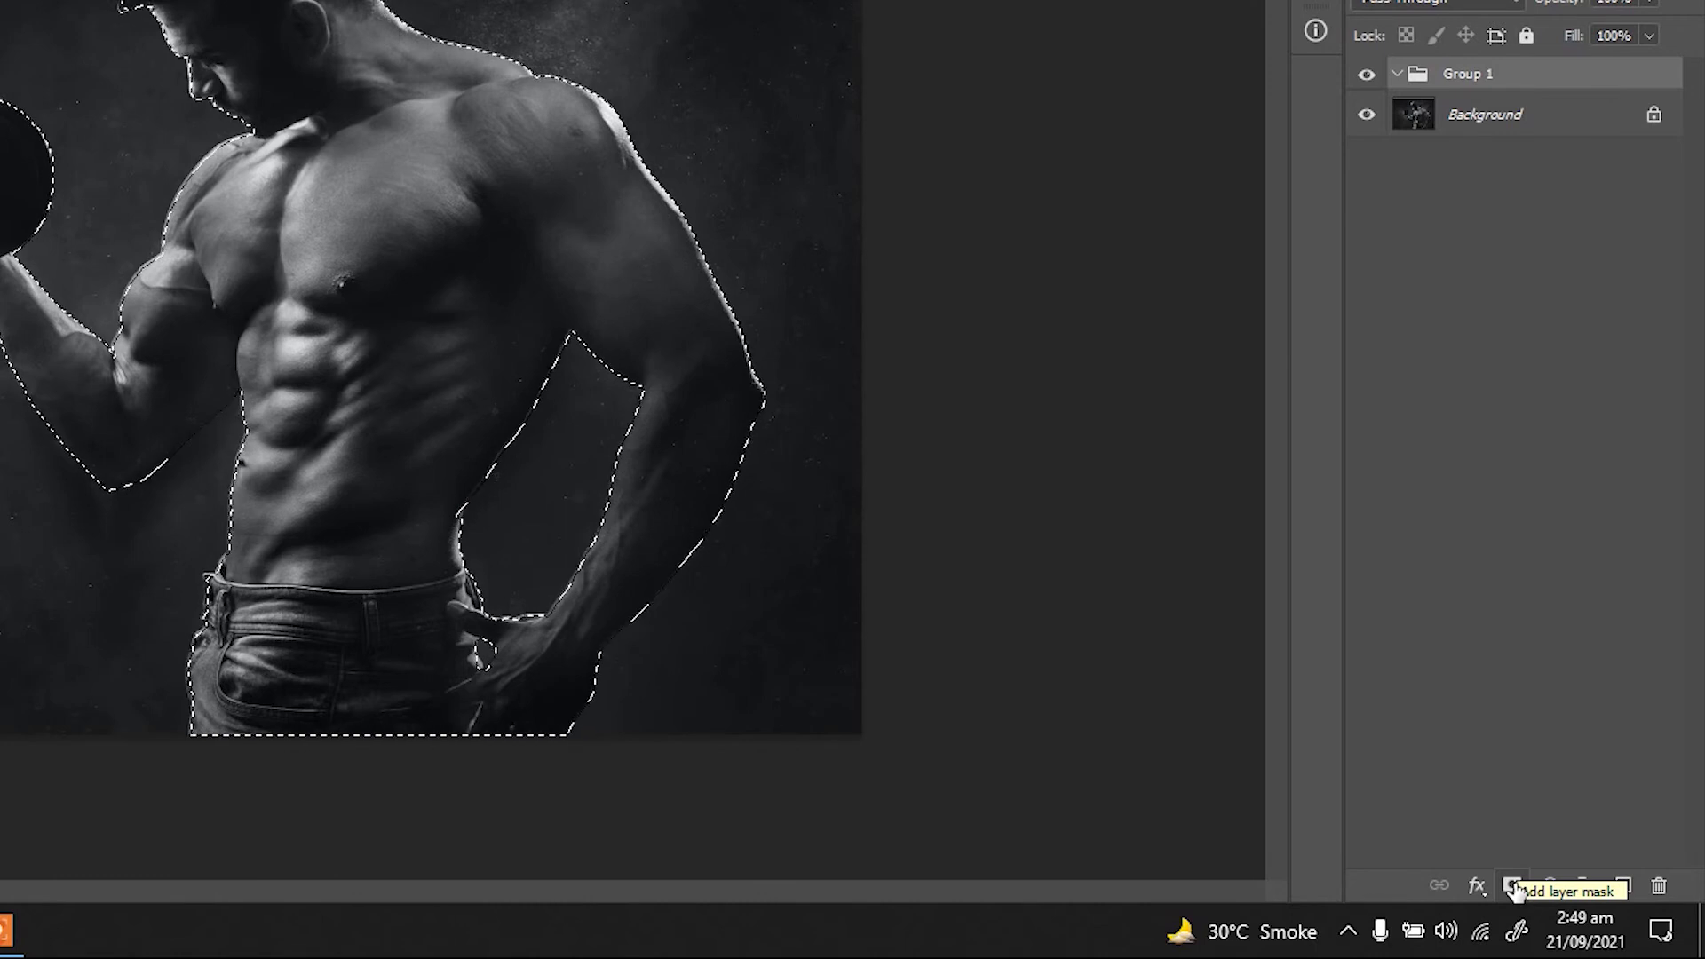
pyautogui.click(1512, 886)
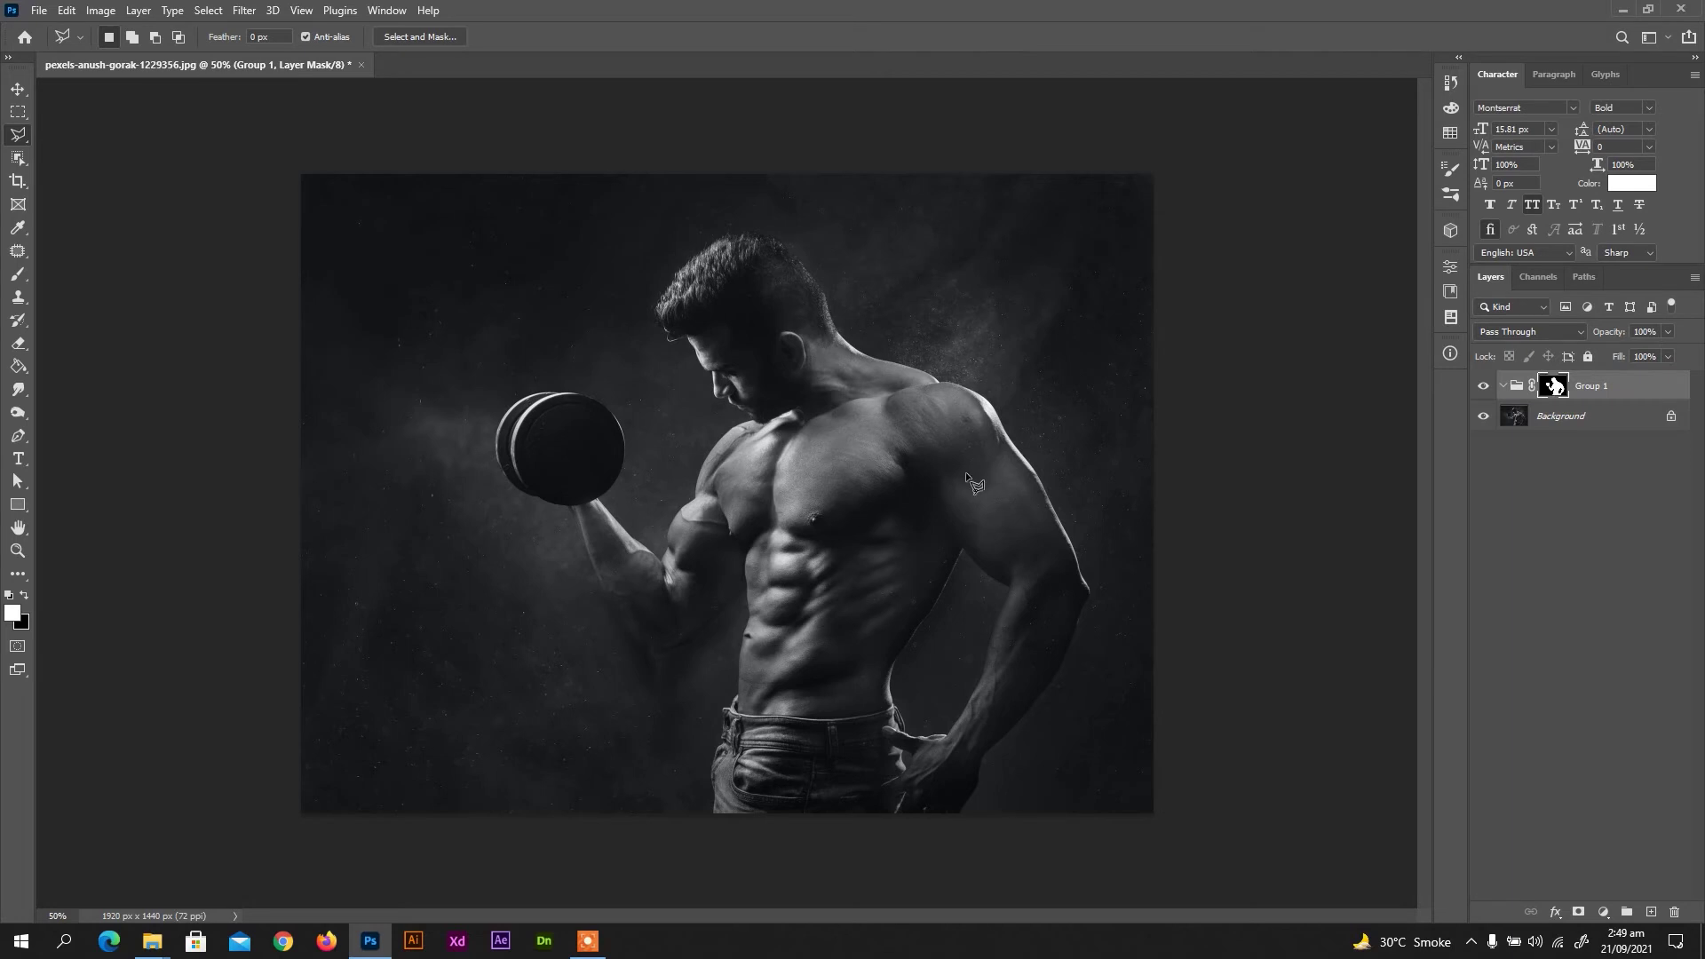
pyautogui.rightClick(1561, 390)
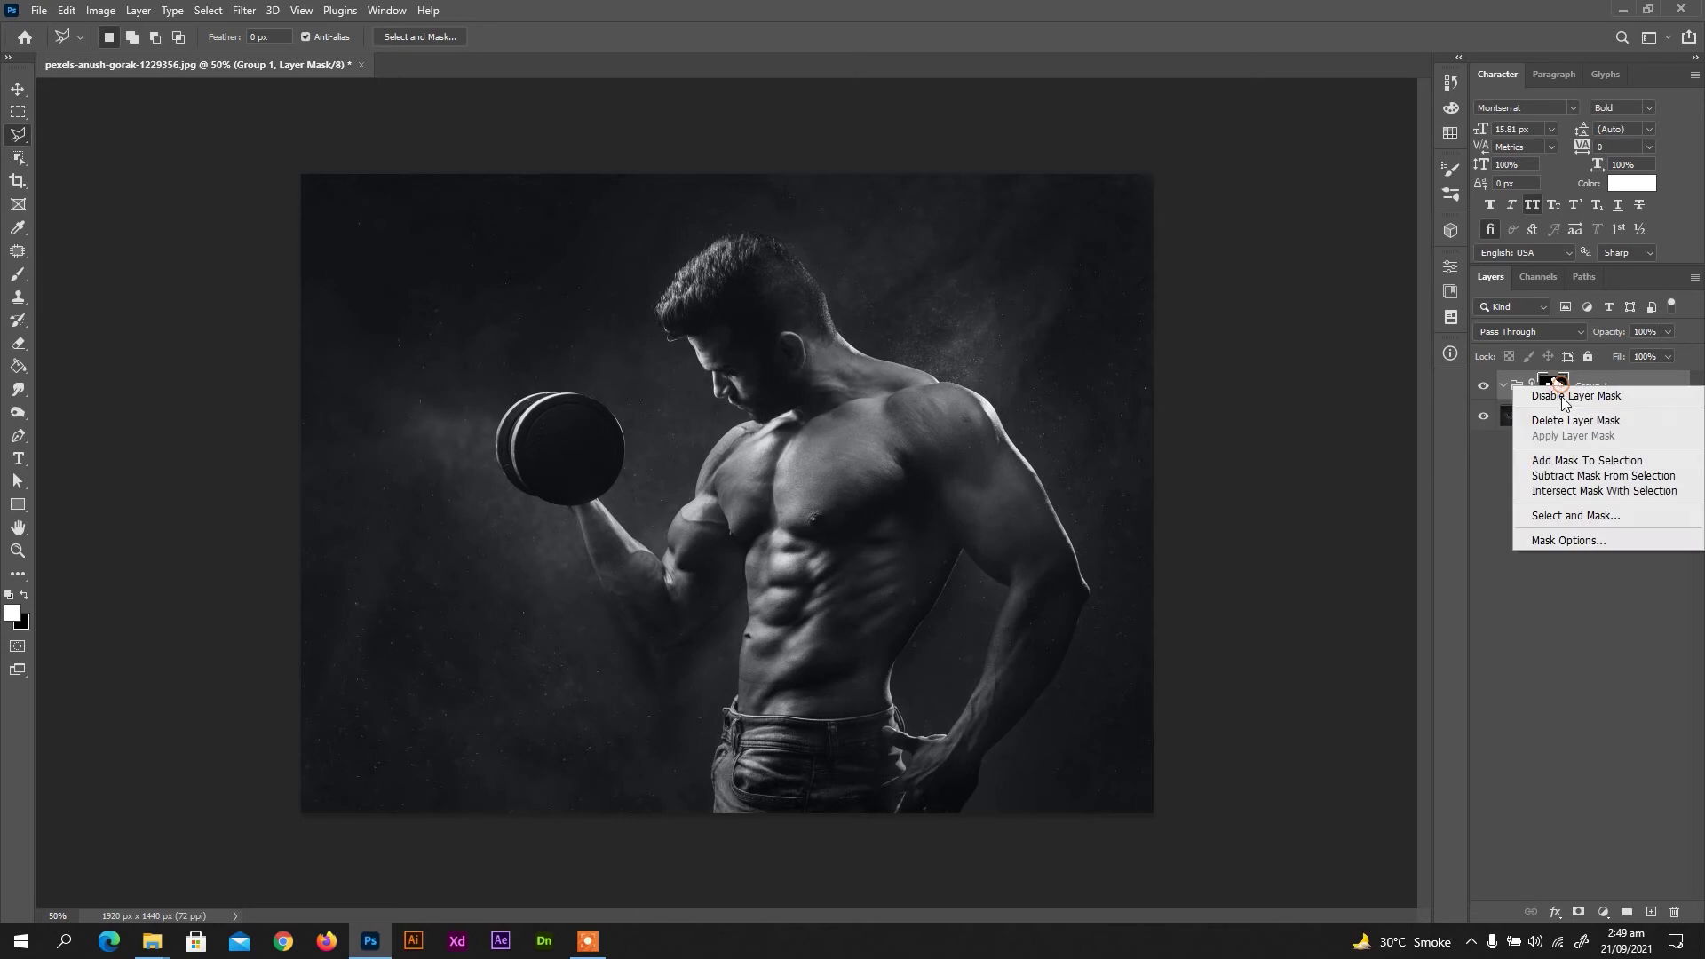
pyautogui.click(1565, 539)
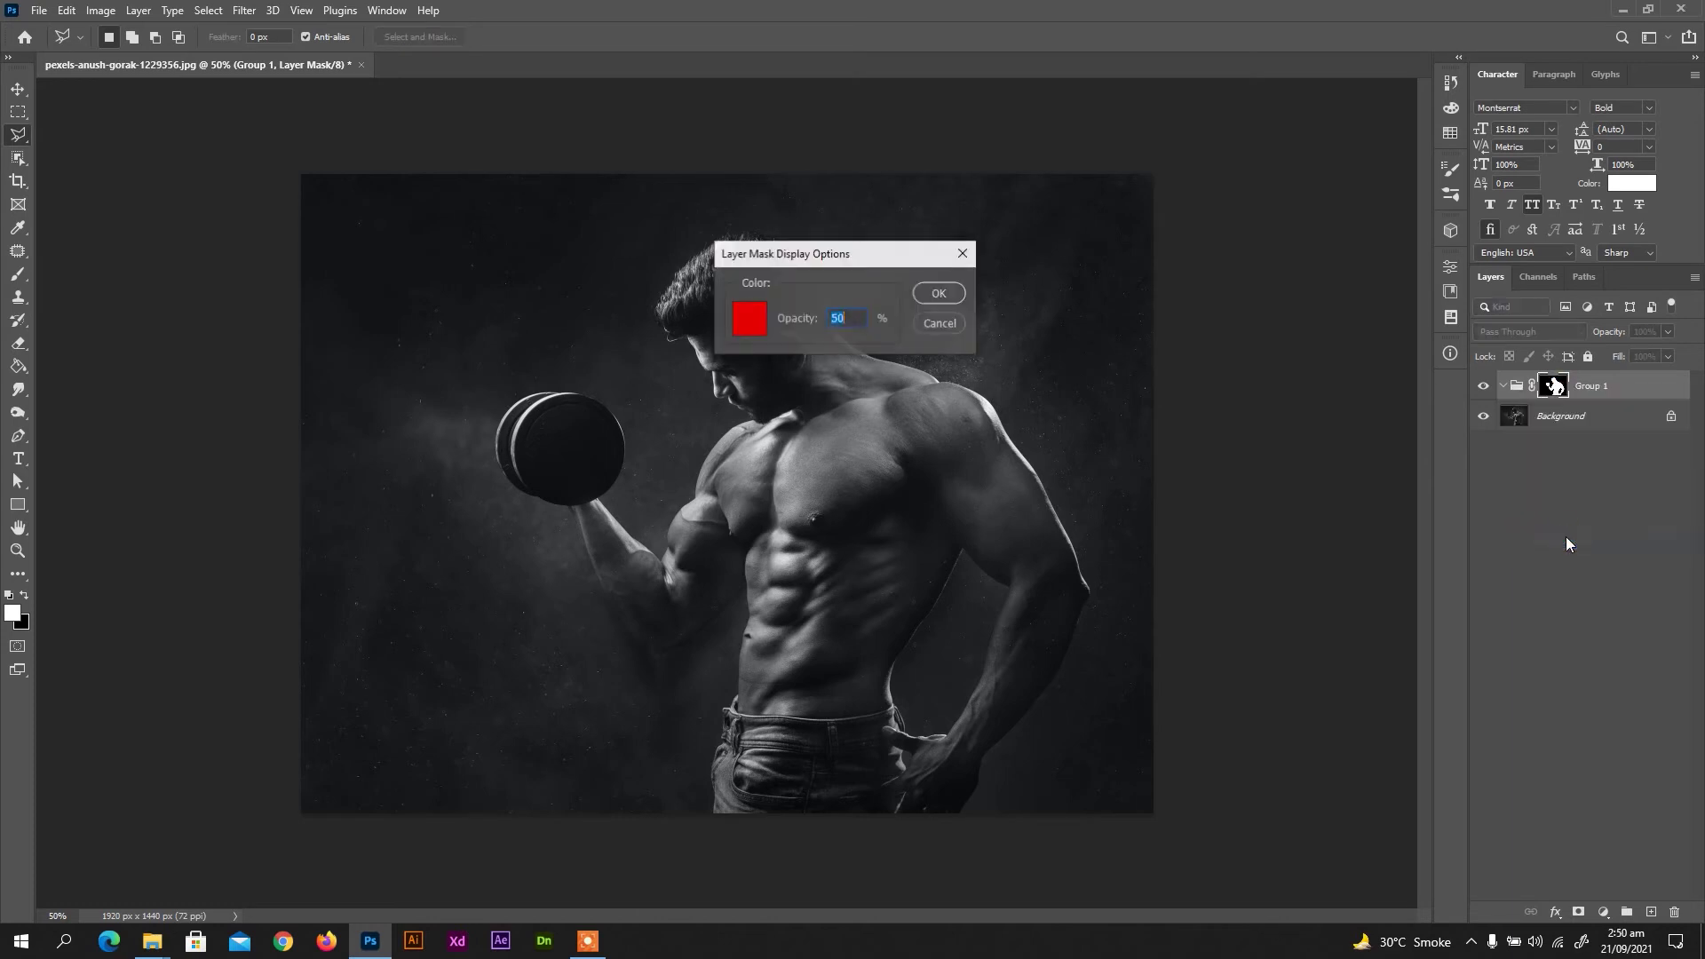
pyautogui.click(952, 322)
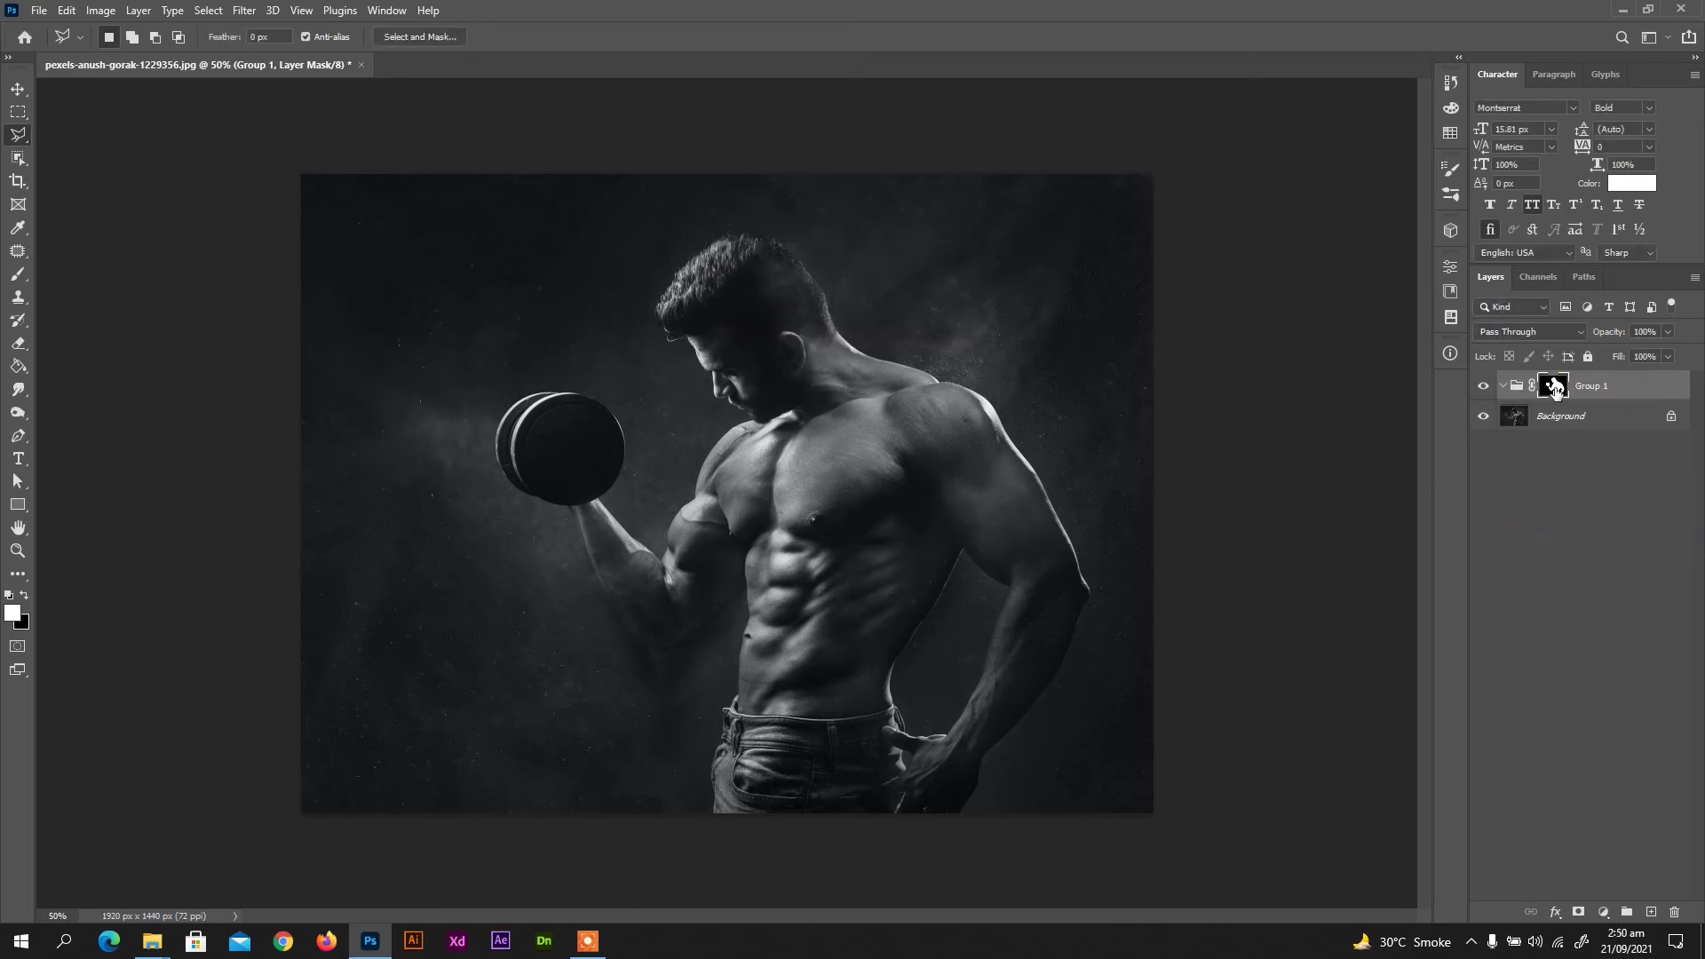
# Invert the layer mask of Group 1 in its mask properties and collapse the properties
pyautogui.click(1451, 270)
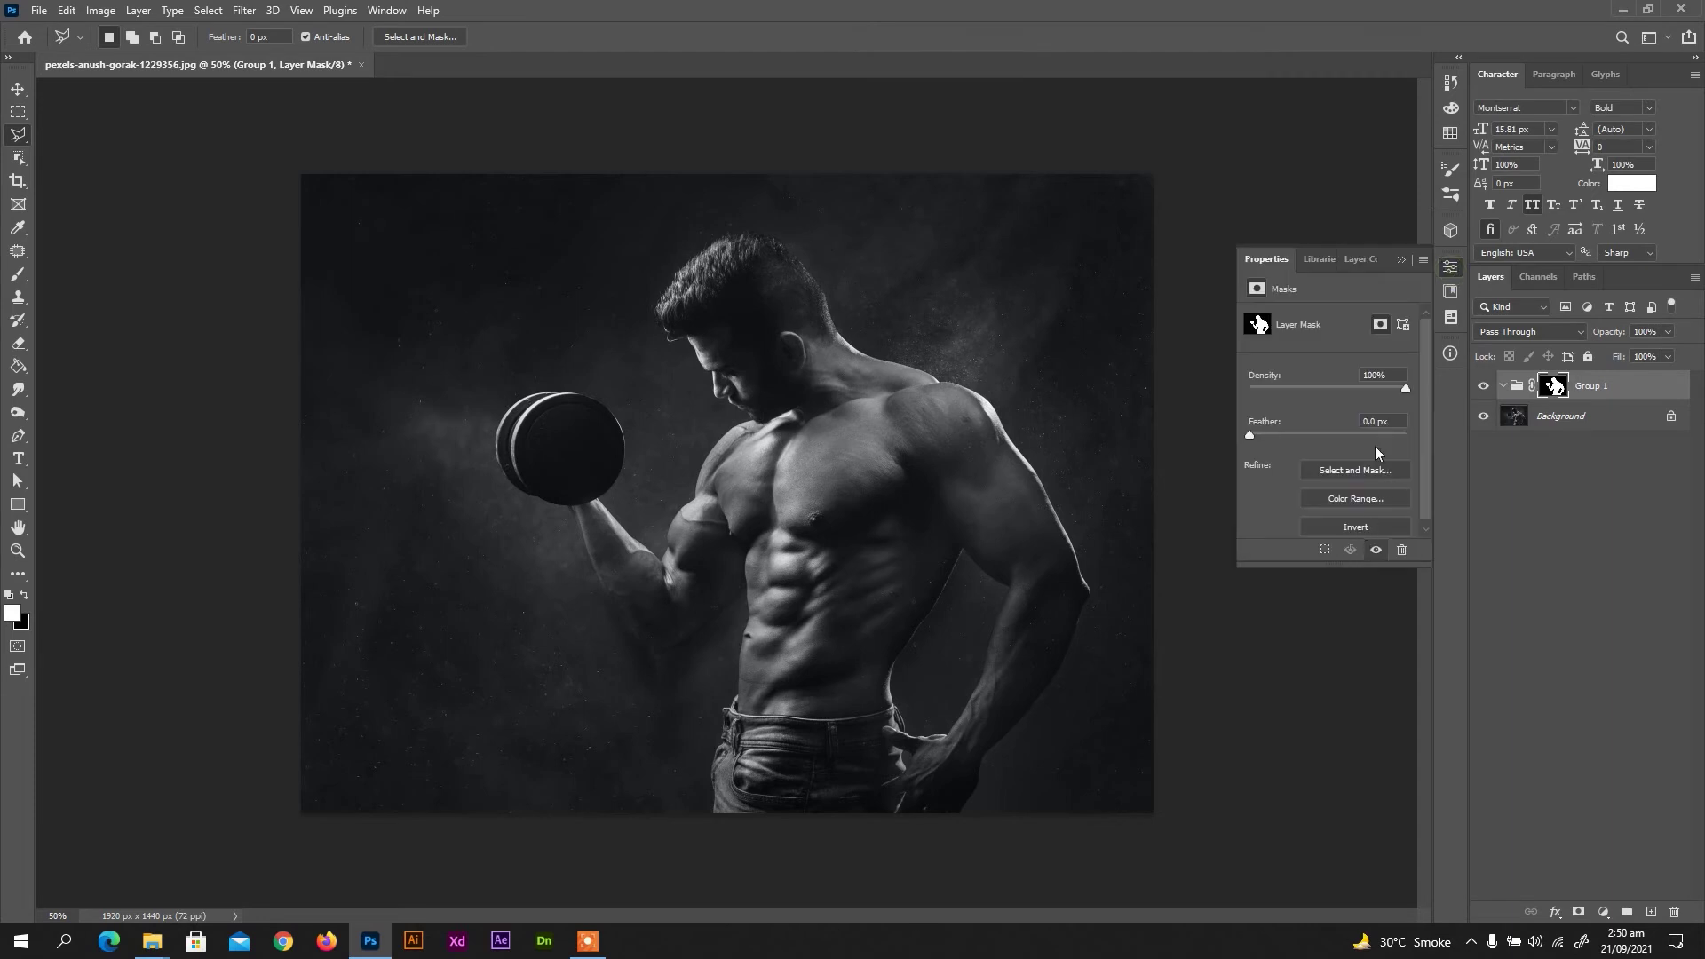
pyautogui.moveTo(1426, 461); pyautogui.dragTo(1426, 468)
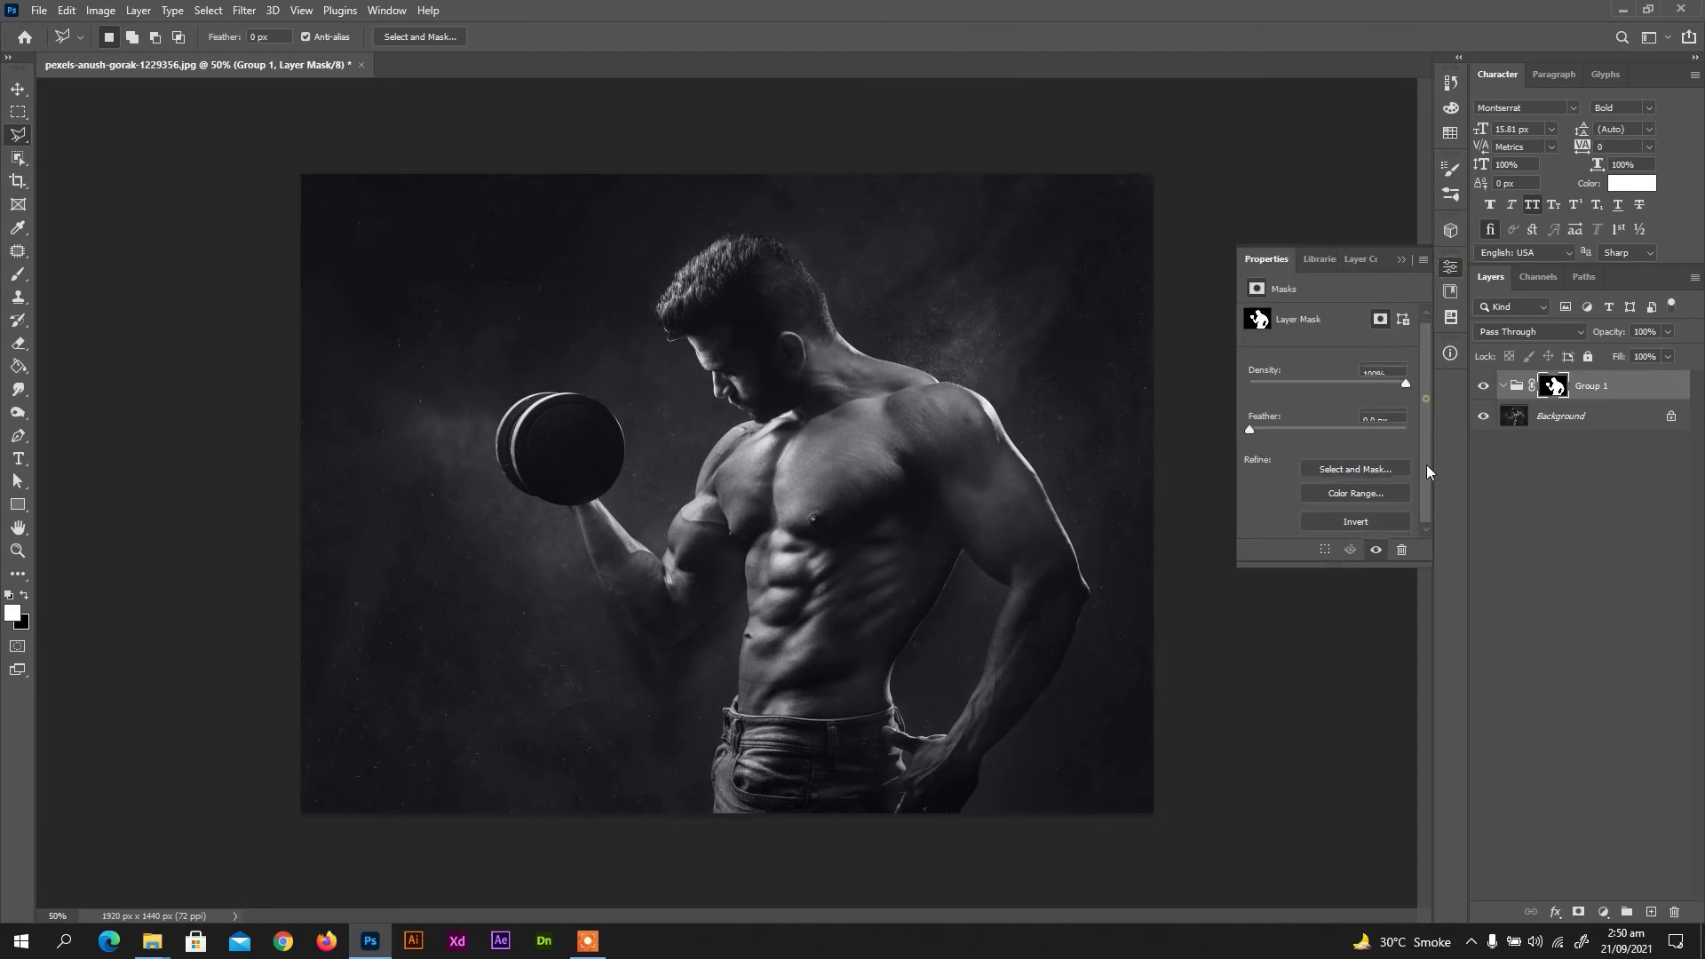
pyautogui.click(1369, 524)
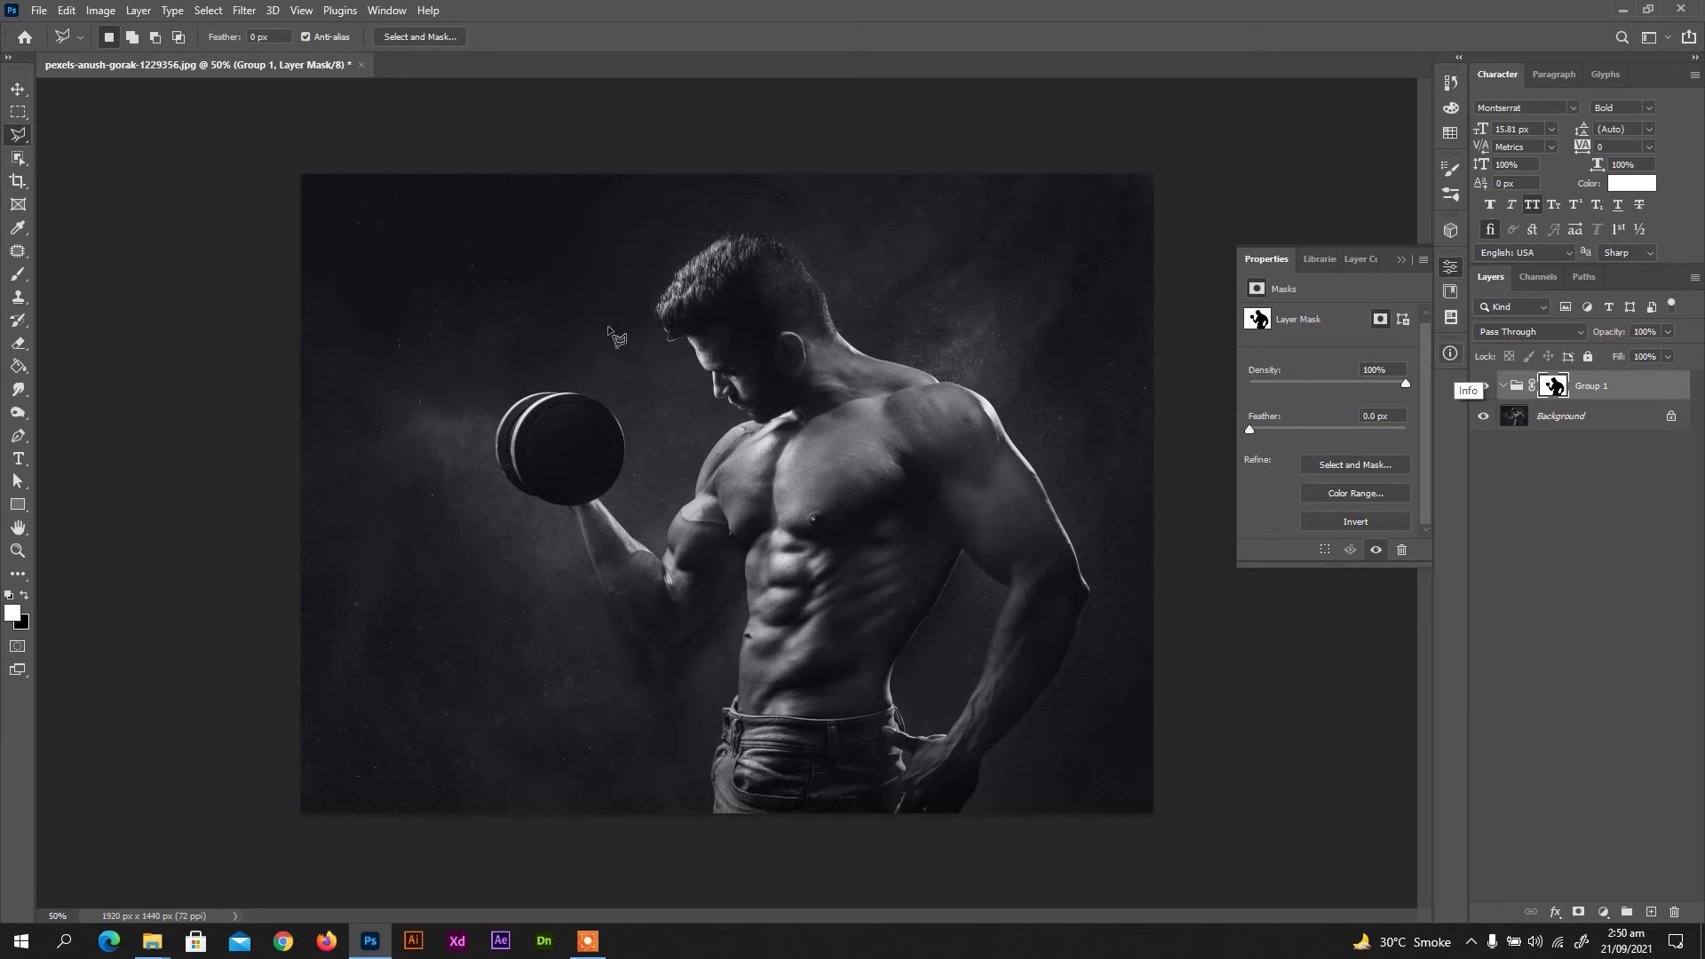
pyautogui.click(1401, 260)
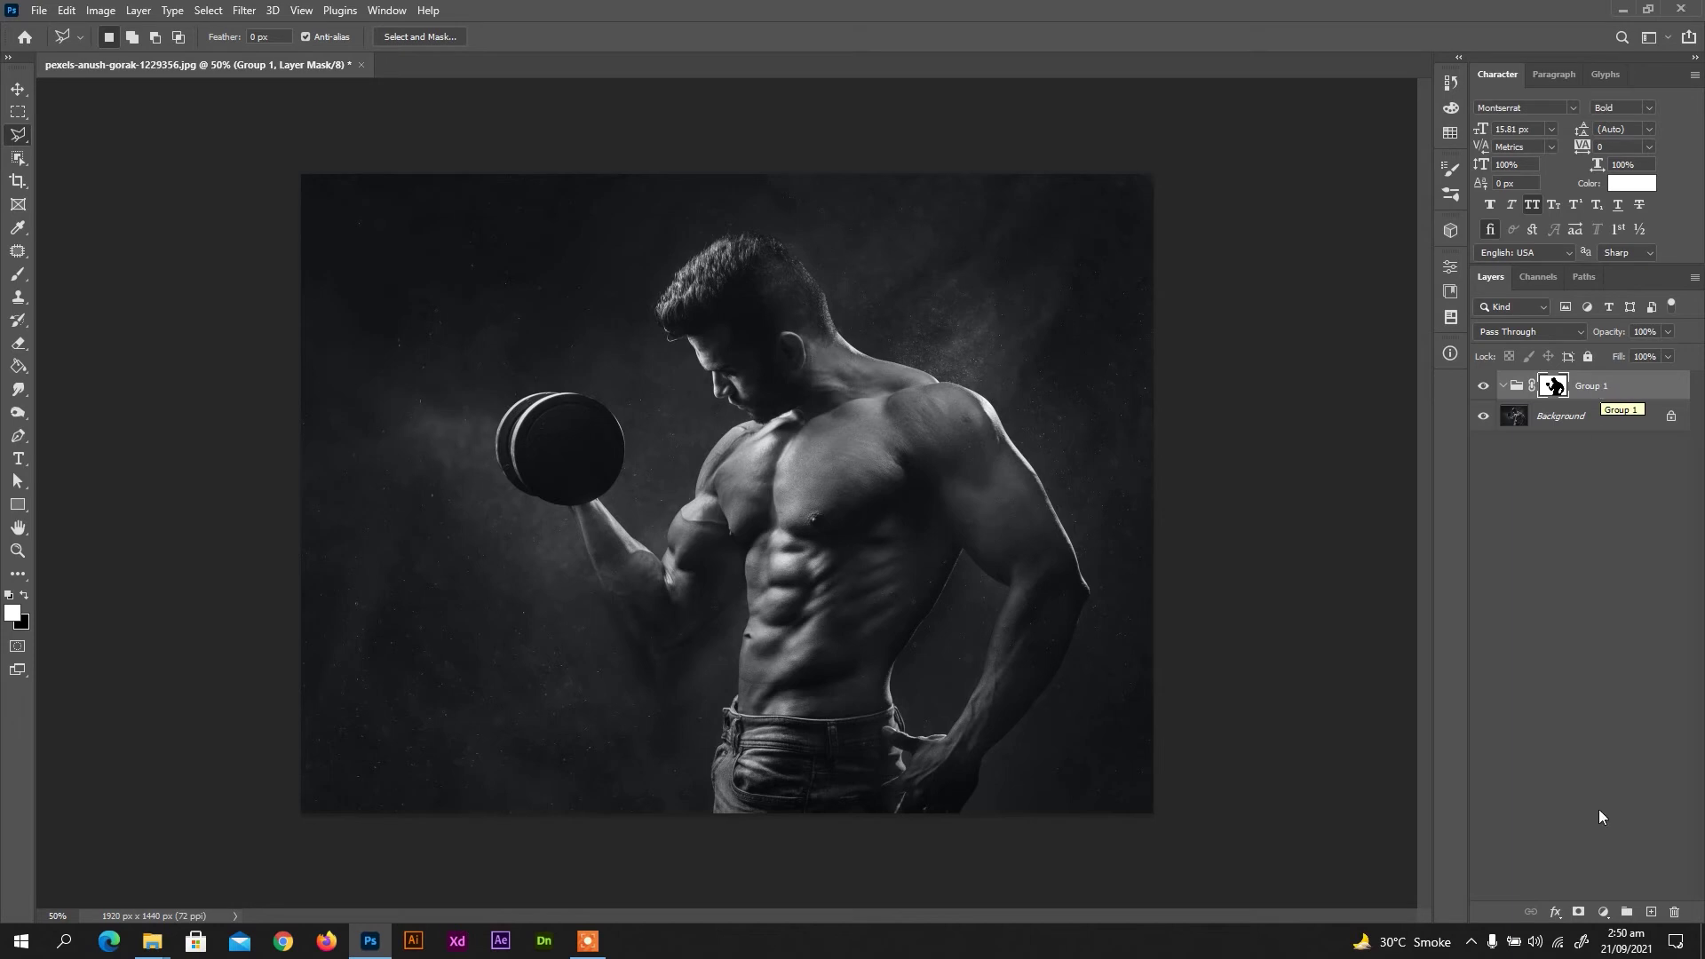
# Add a new layer inside Group 1 and name it light-01
pyautogui.click(1649, 911)
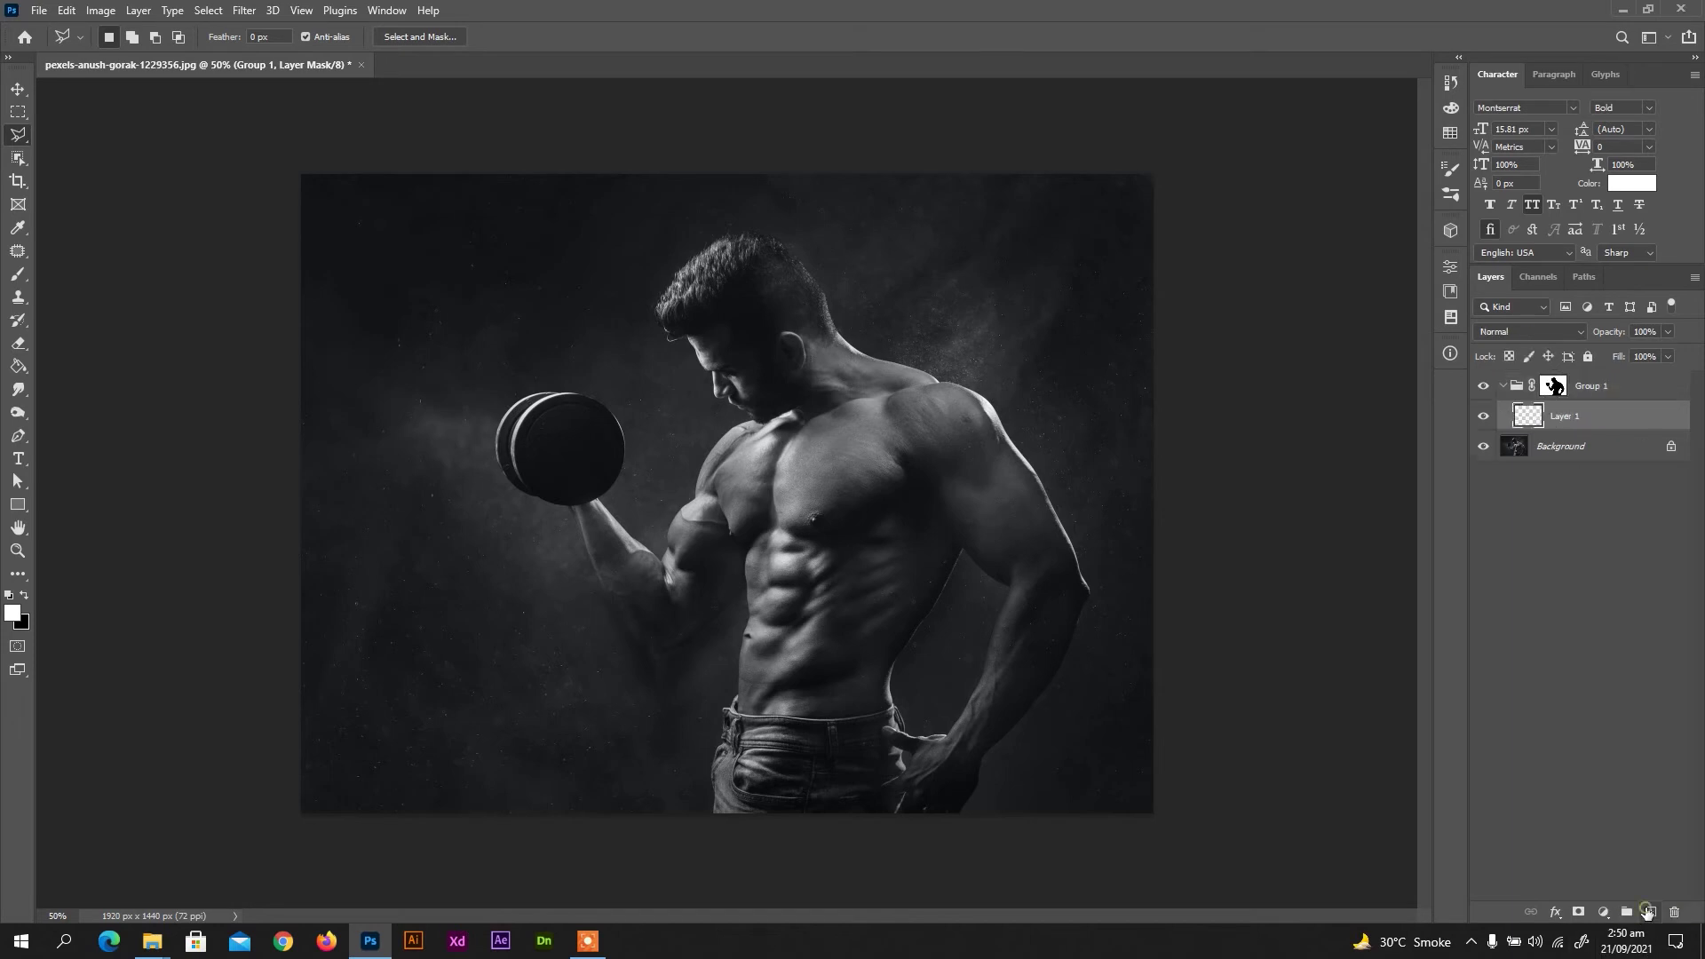
pyautogui.doubleClick(1565, 417)
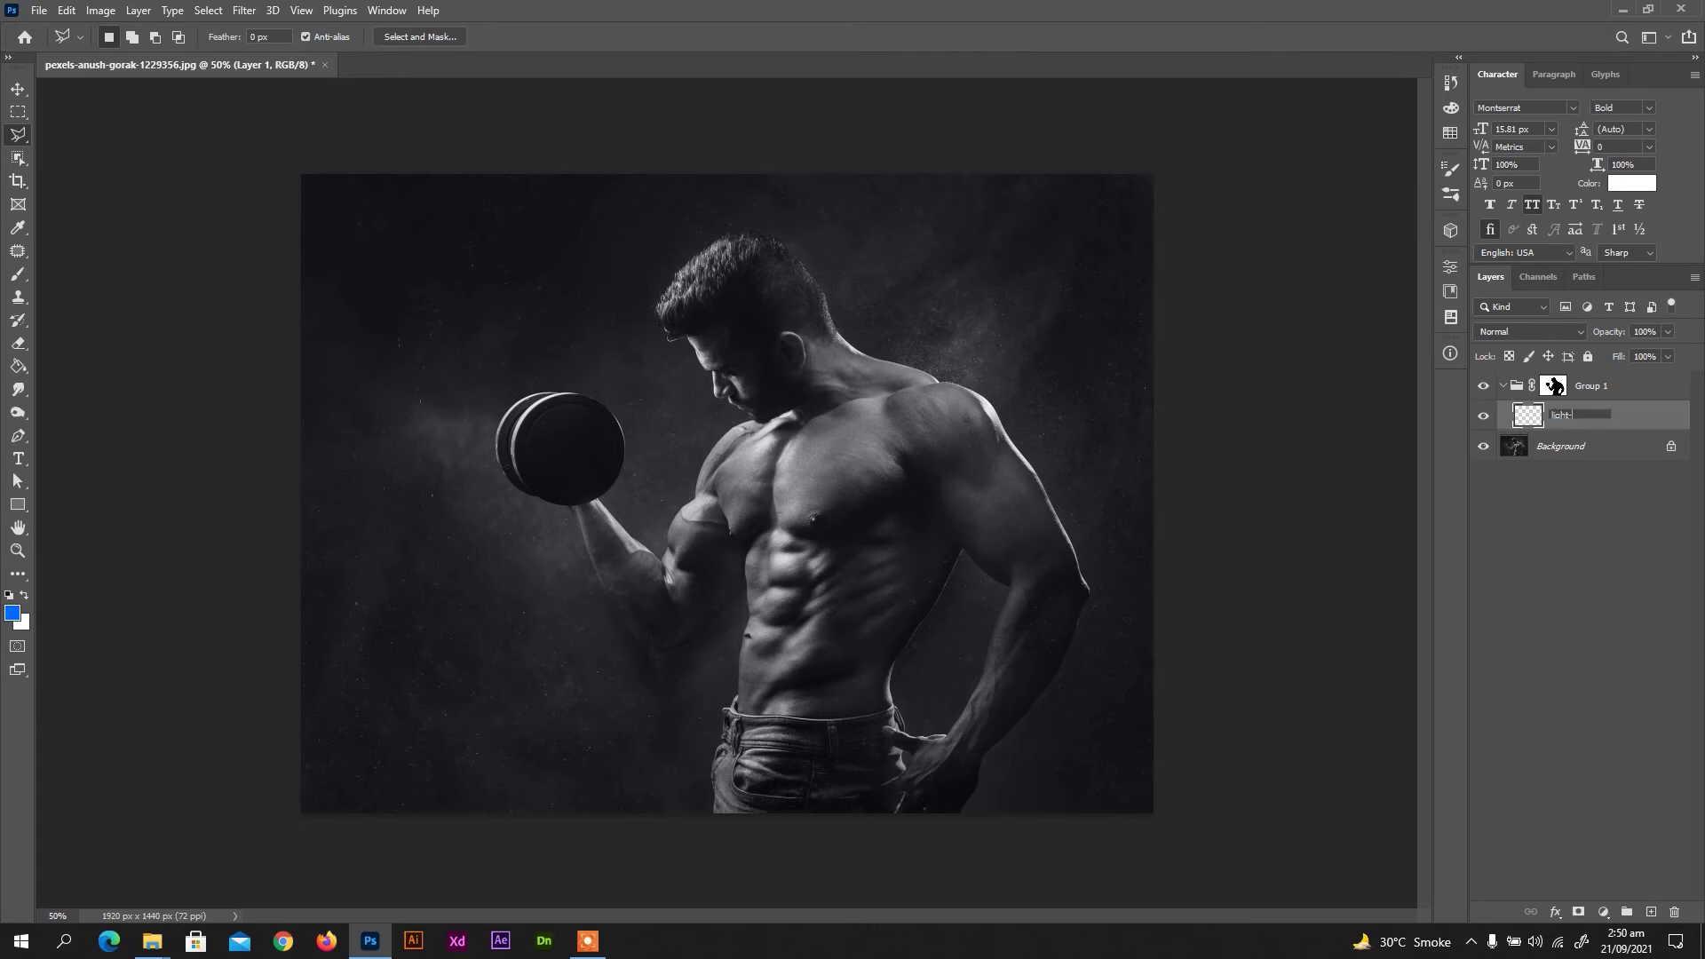
pyautogui.write('light-01')
pyautogui.press('Return')
# Switch to the Brush tool and set the foreground color to pure red (ff0000)
pyautogui.click(16, 275)
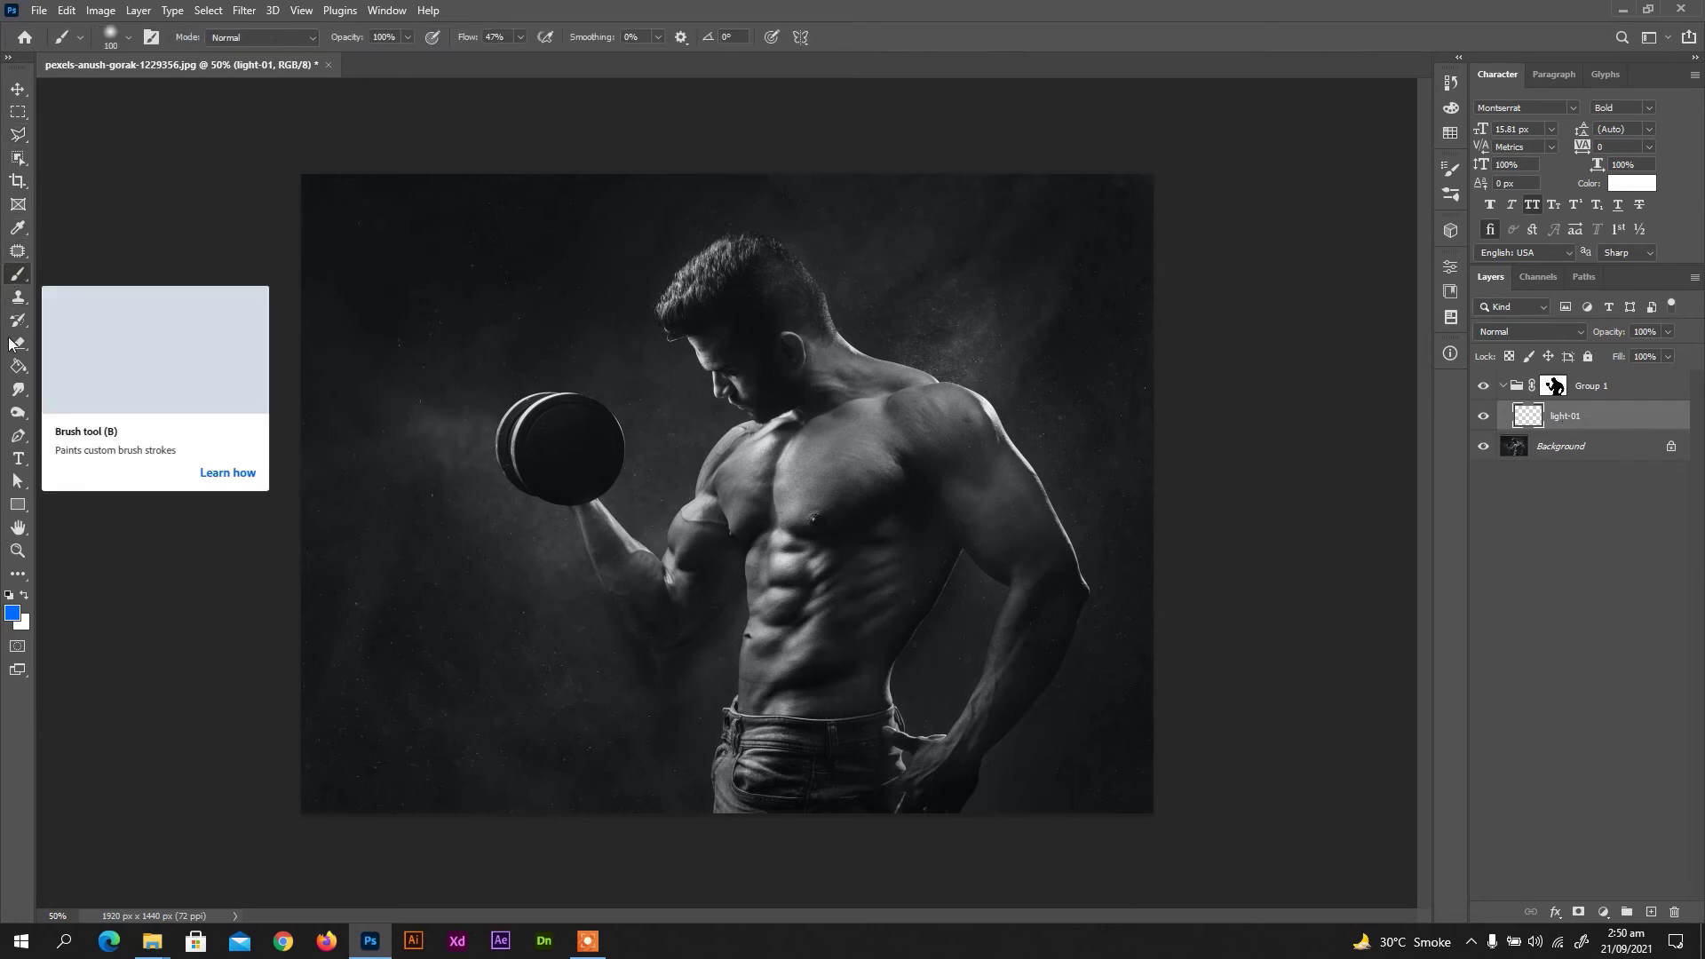
pyautogui.click(12, 615)
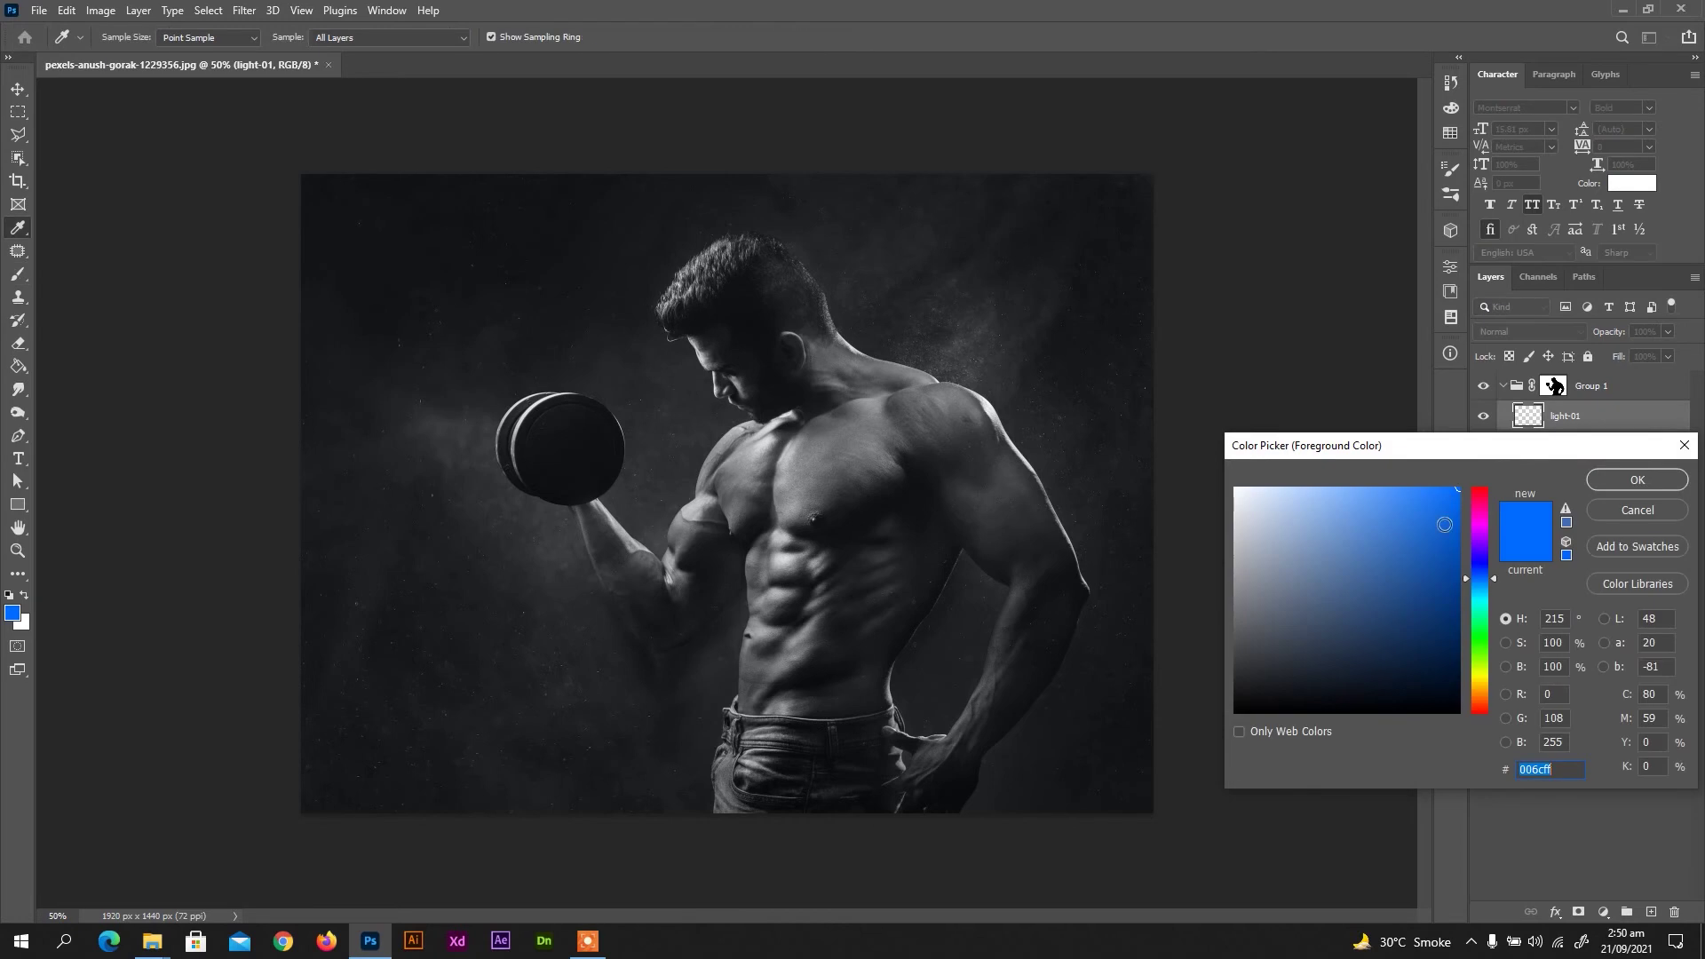
pyautogui.moveTo(1484, 493); pyautogui.dragTo(1480, 461)
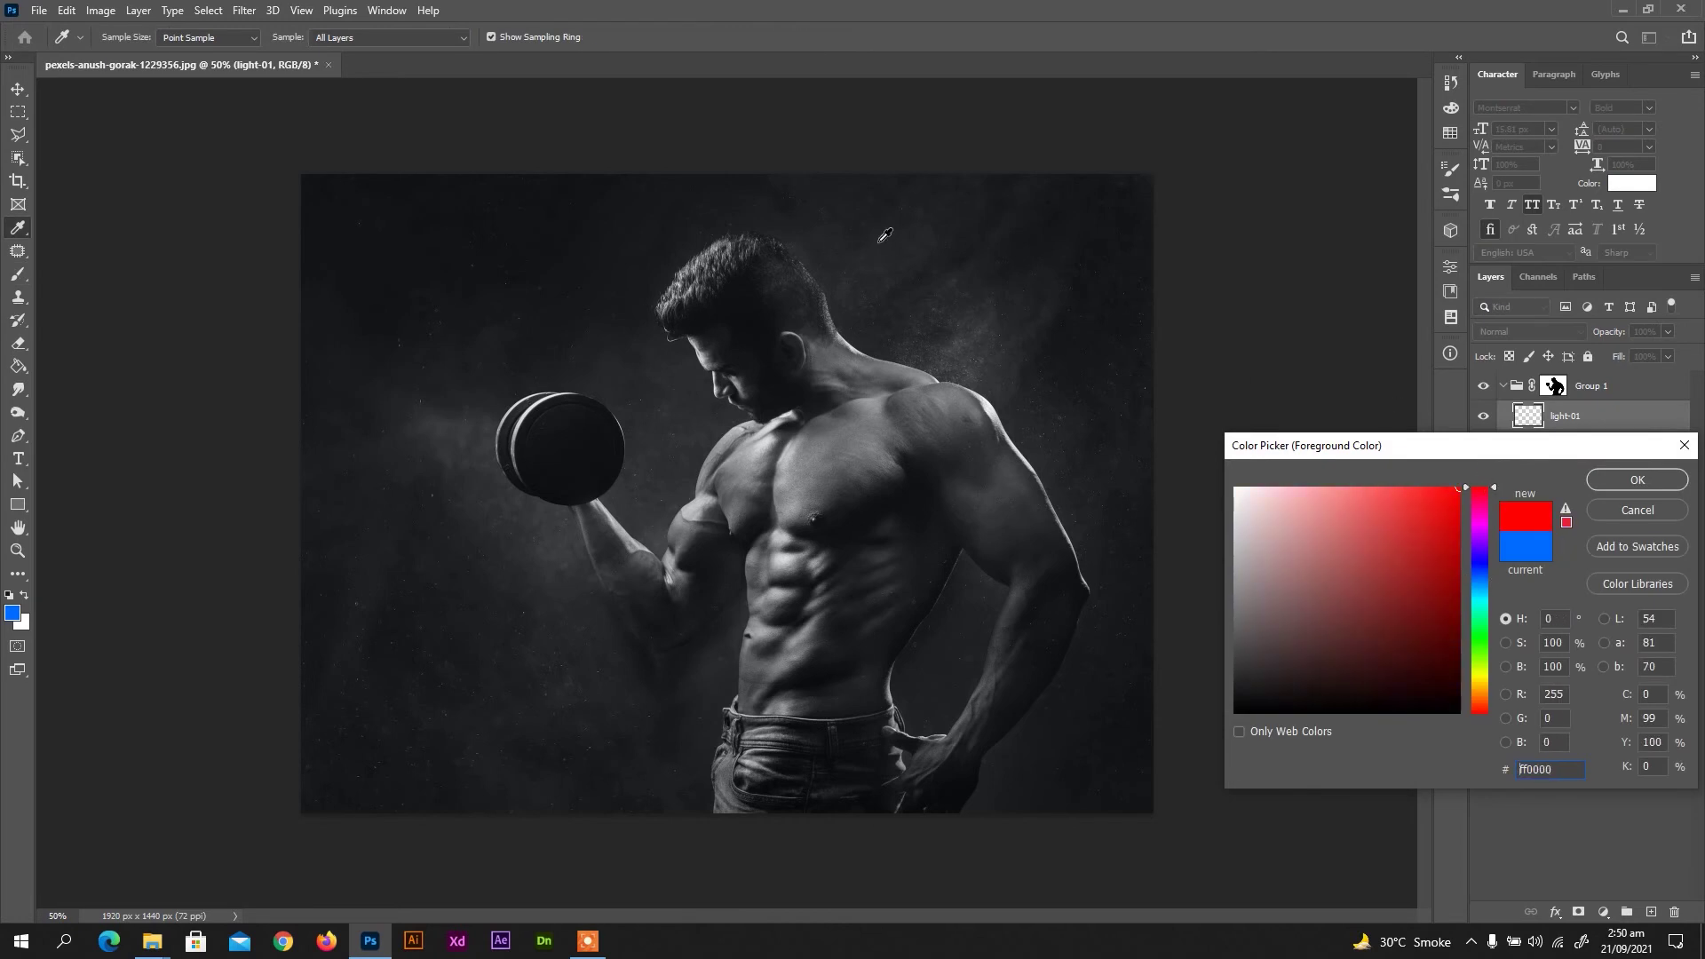
pyautogui.click(1625, 481)
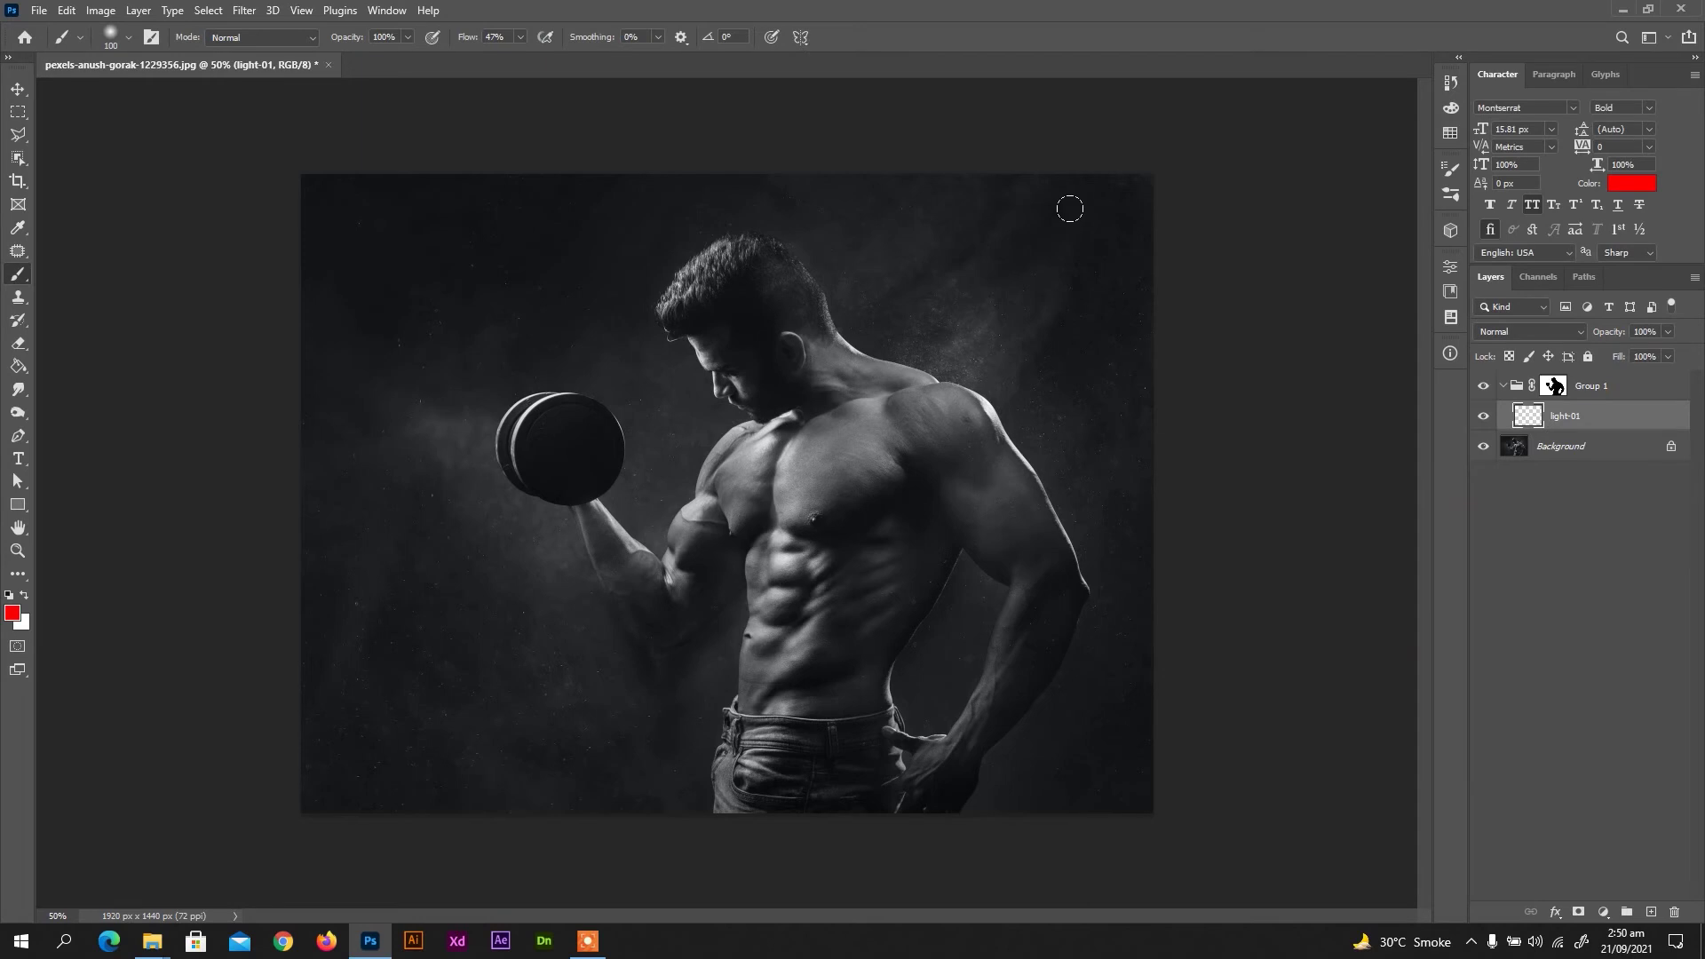
# Paint red on light-01 over the upper-right background behind the man with a soft round brush enlarged to about 800 px
pyautogui.rightClick(920, 336)
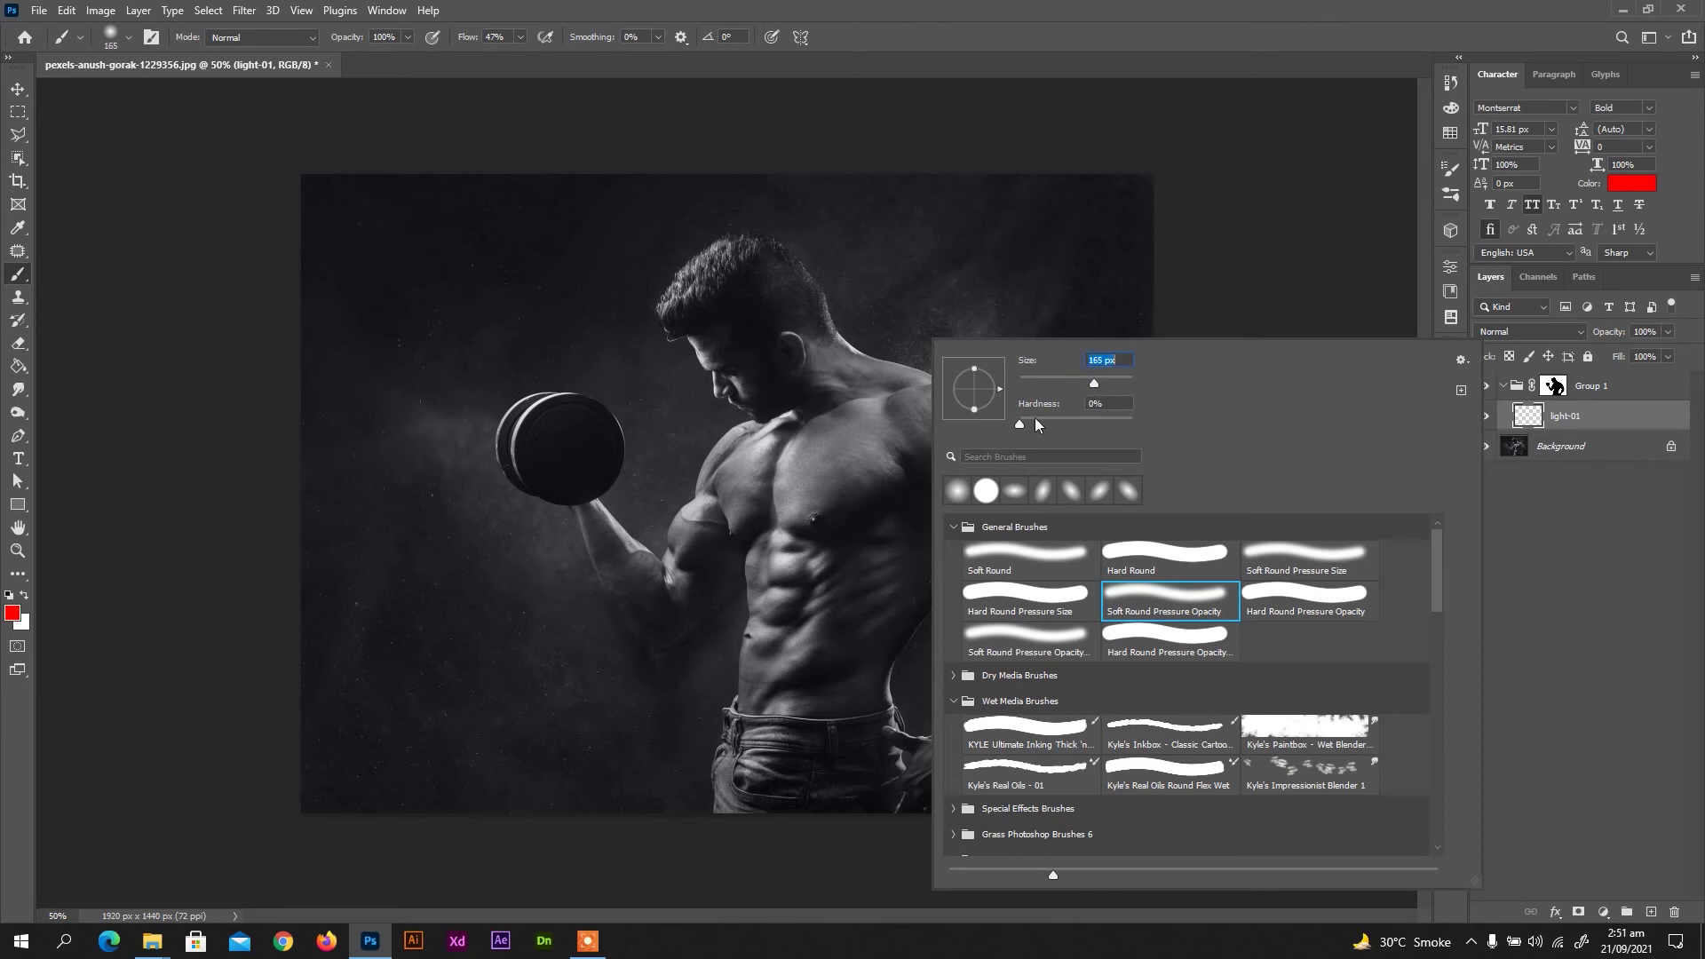
pyautogui.press('Tab')
pyautogui.hotkey('shift', 'Tab')
pyautogui.press('Return')
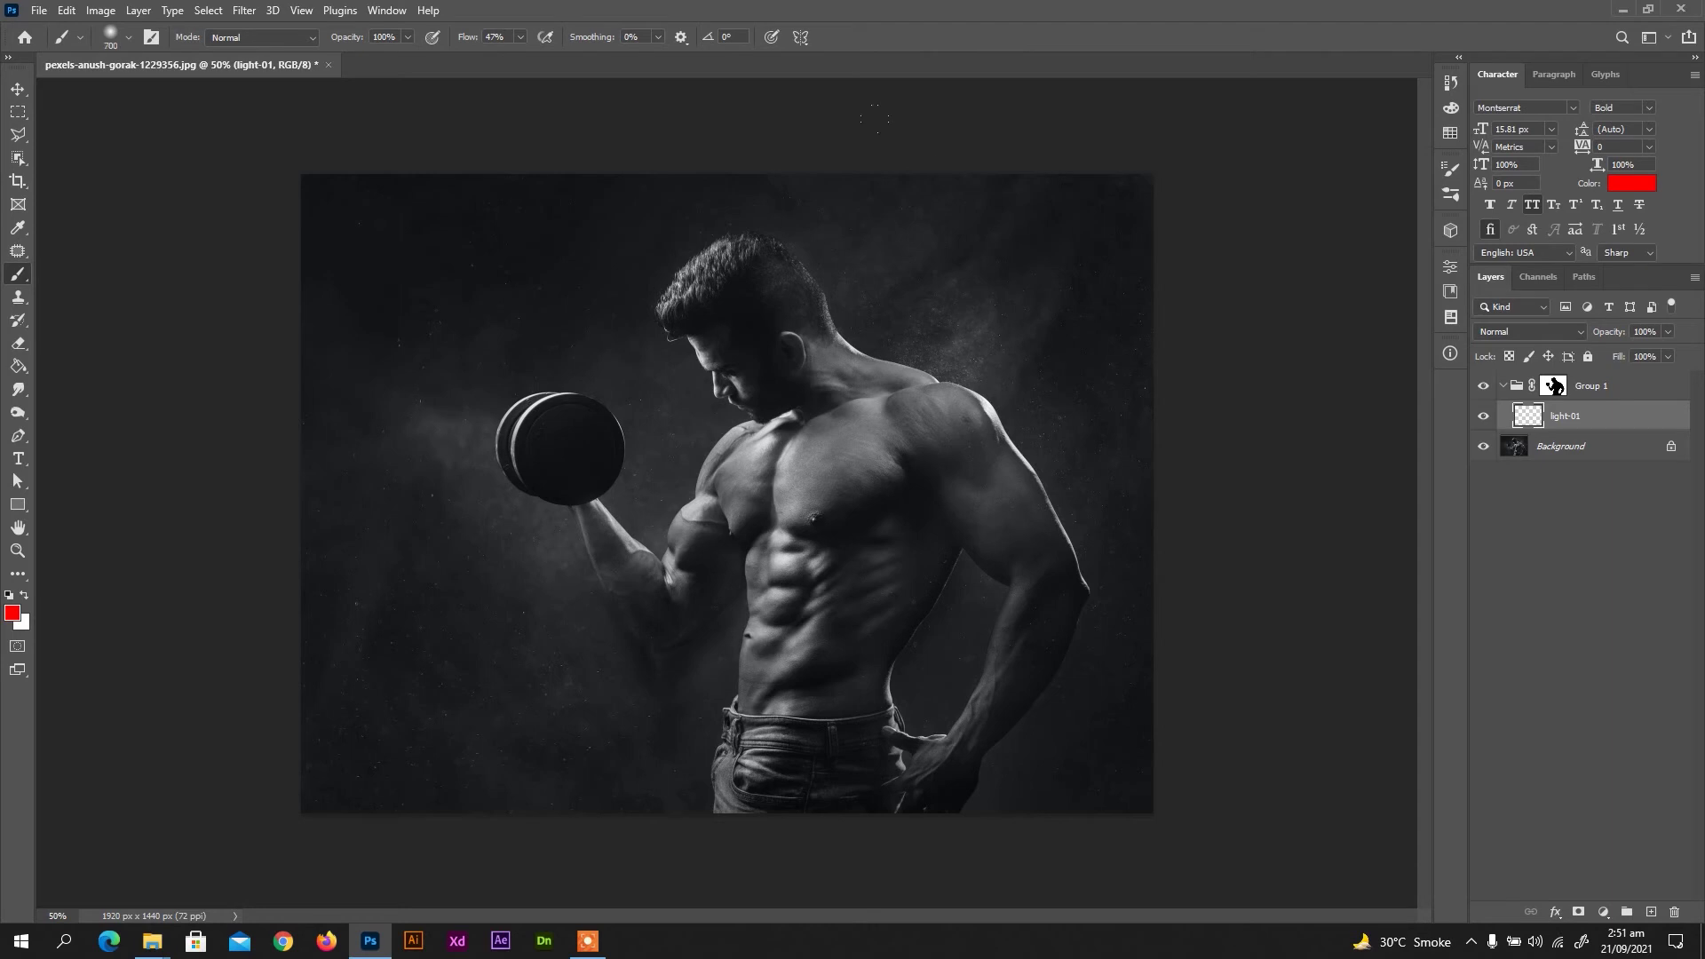
pyautogui.press('[')
pyautogui.moveTo(1121, 204)
pyautogui.mouseDown()
pyautogui.moveTo(1053, 222)
pyautogui.moveTo(888, 146)
pyautogui.mouseUp()
pyautogui.moveTo(1085, 201)
pyautogui.mouseDown()
pyautogui.moveTo(1153, 400)
pyautogui.moveTo(1129, 384)
pyautogui.mouseUp()
pyautogui.moveTo(1170, 480)
pyautogui.mouseDown()
pyautogui.moveTo(1164, 563)
pyautogui.moveTo(812, 133)
pyautogui.mouseUp()
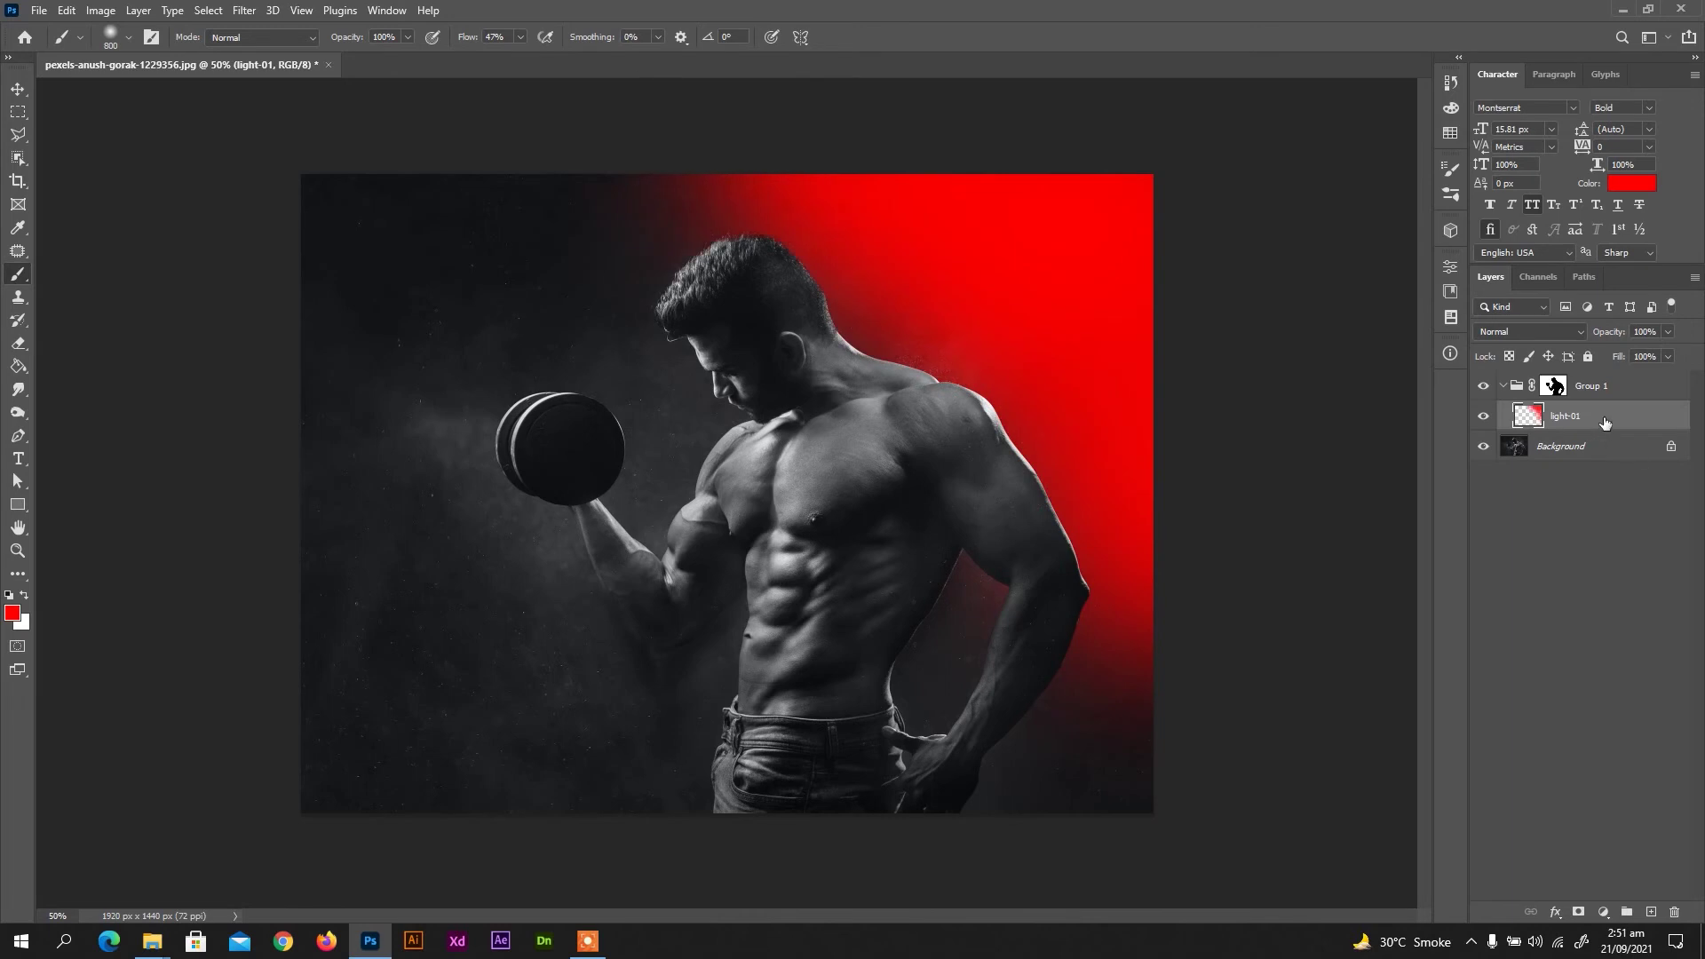
# Add another new layer above light-01 and name it light-02
pyautogui.click(1653, 912)
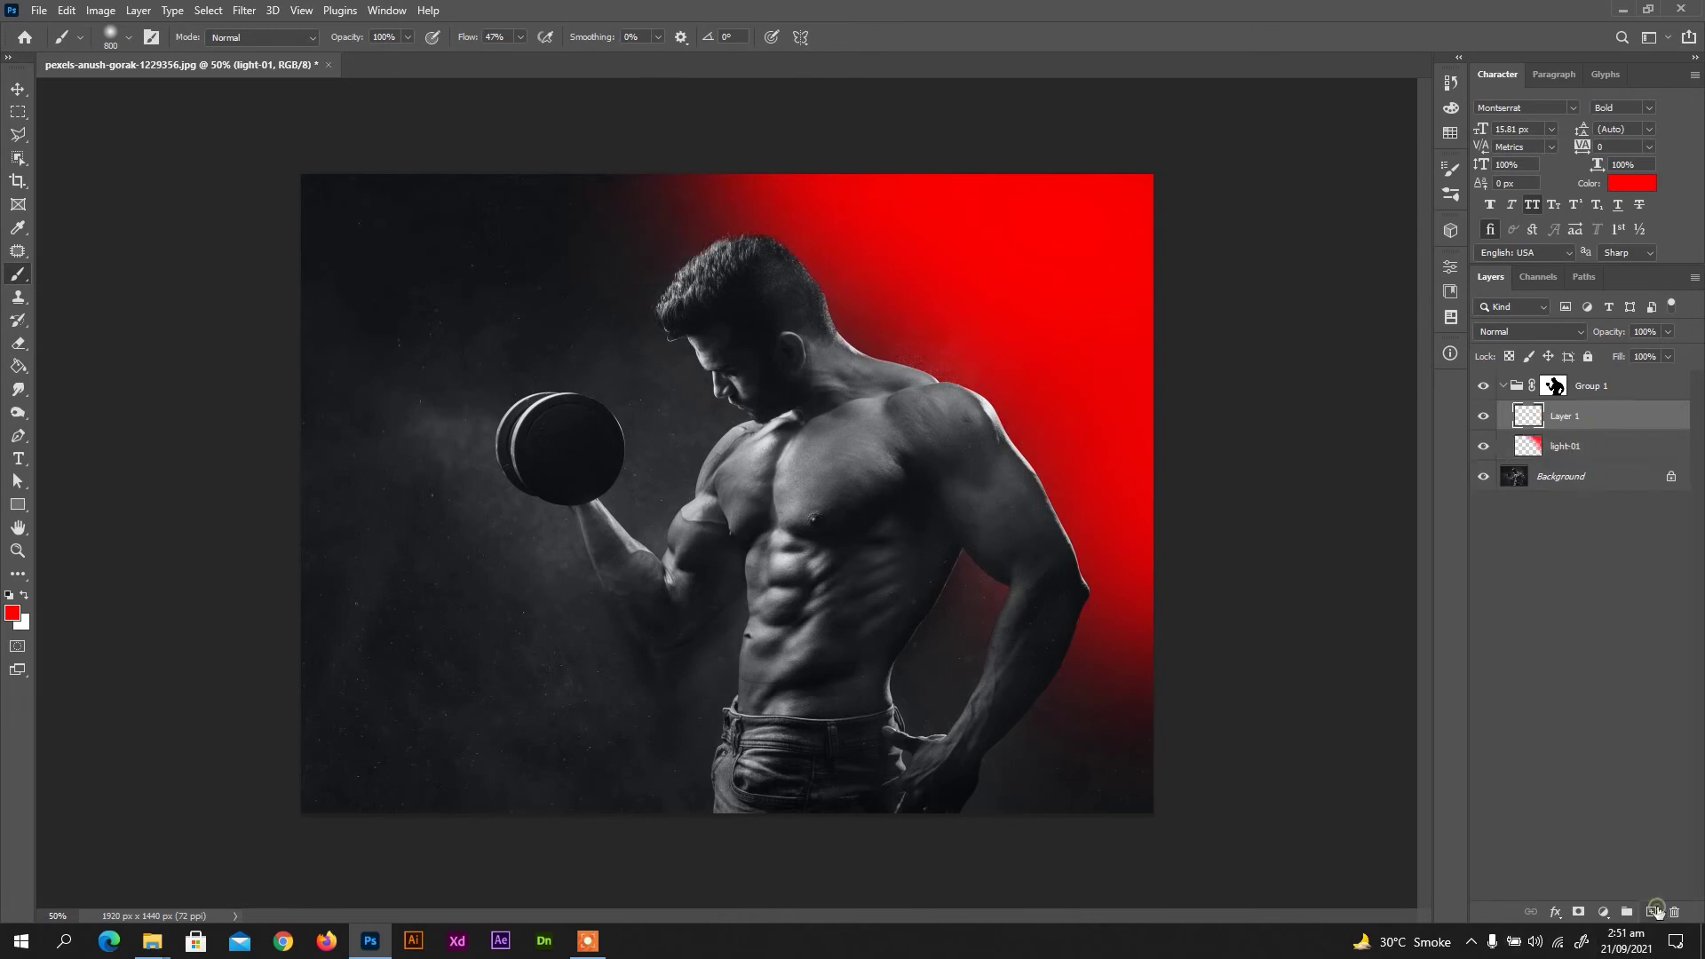
pyautogui.doubleClick(1566, 420)
pyautogui.write('light0')
pyautogui.press('Return')
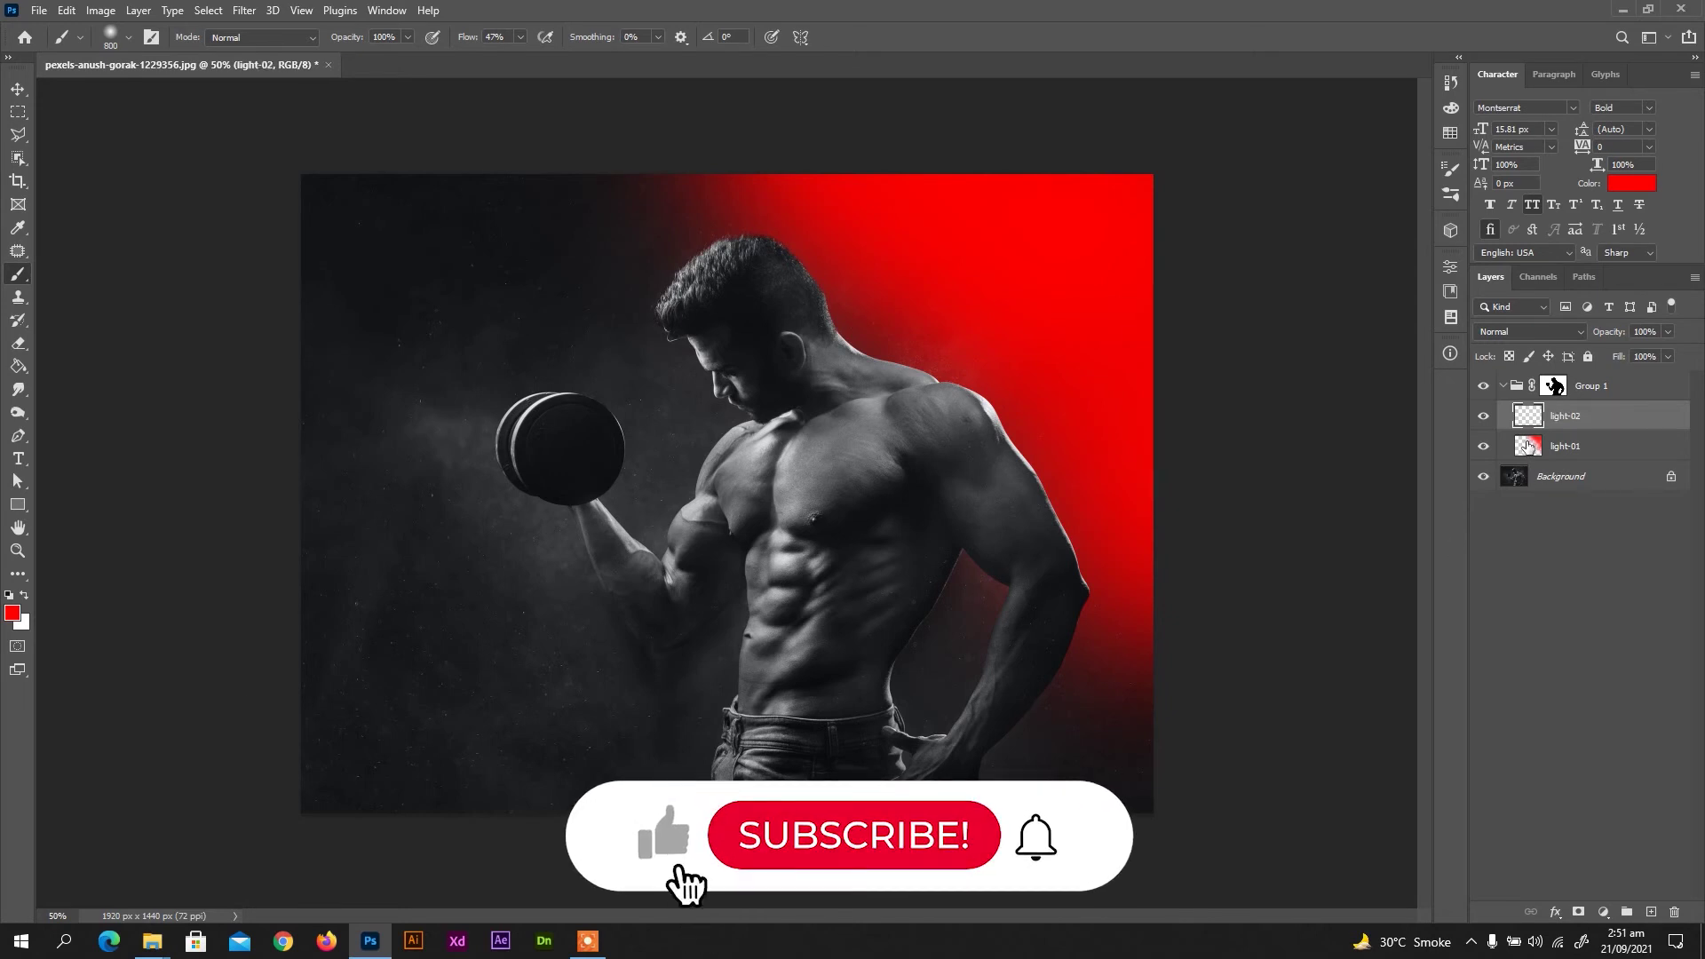
# Change the foreground color from red to a bright, fully saturated azure blue
pyautogui.click(13, 612)
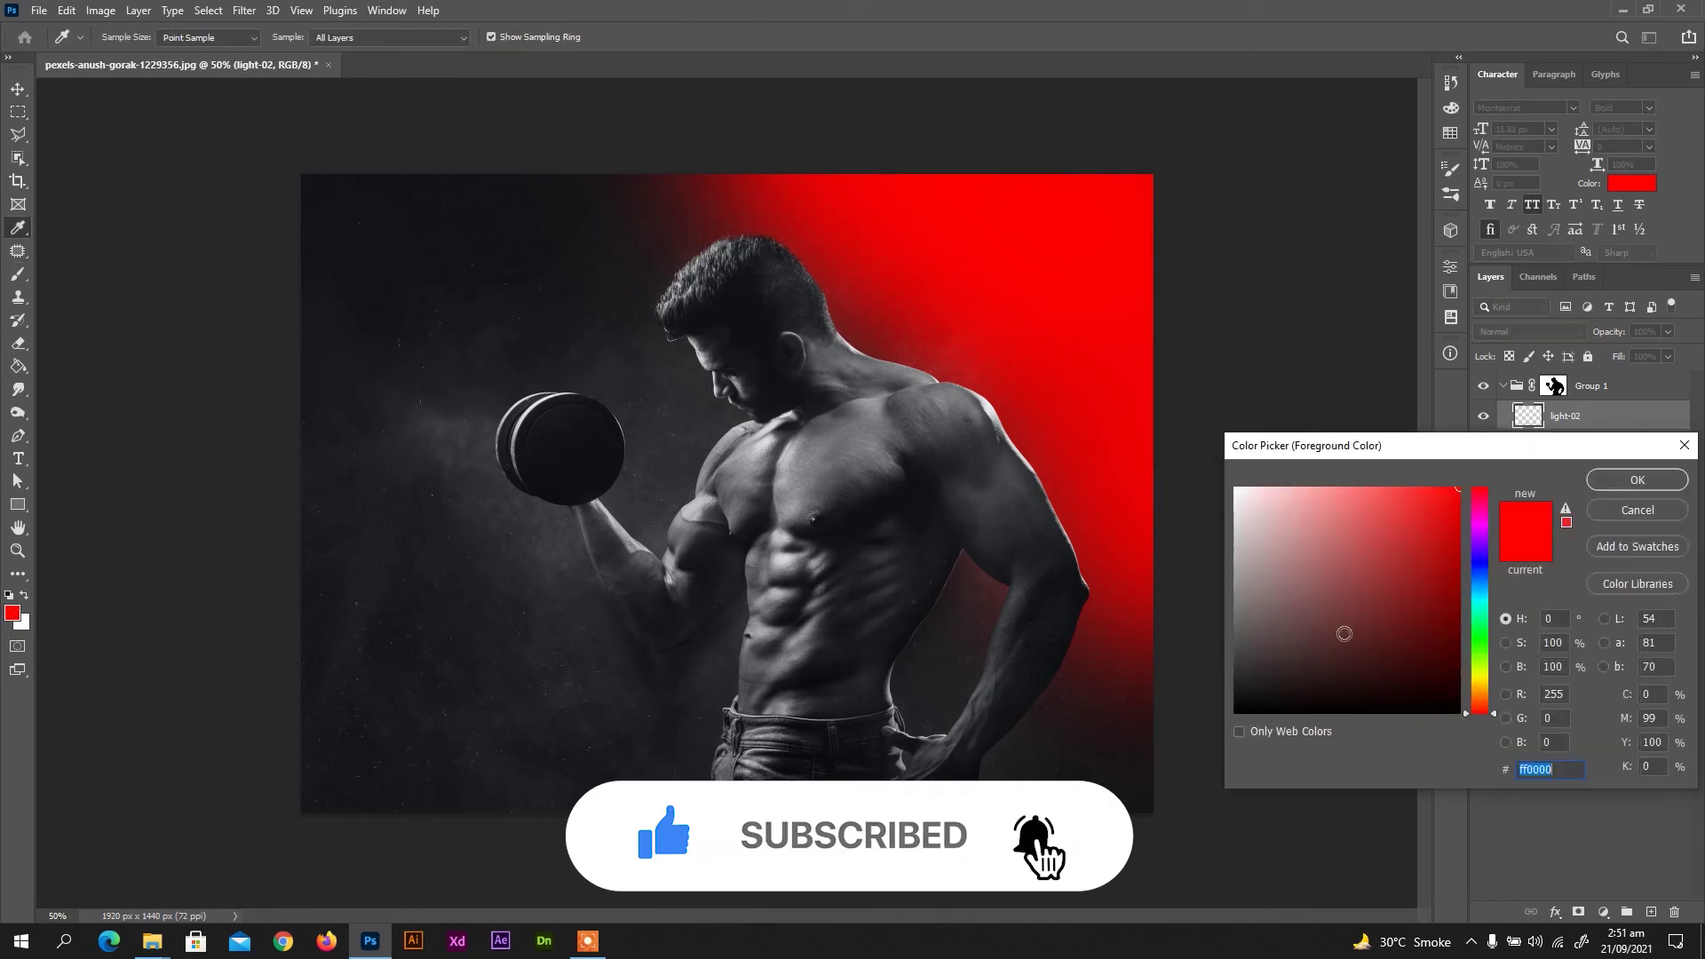
pyautogui.click(1481, 581)
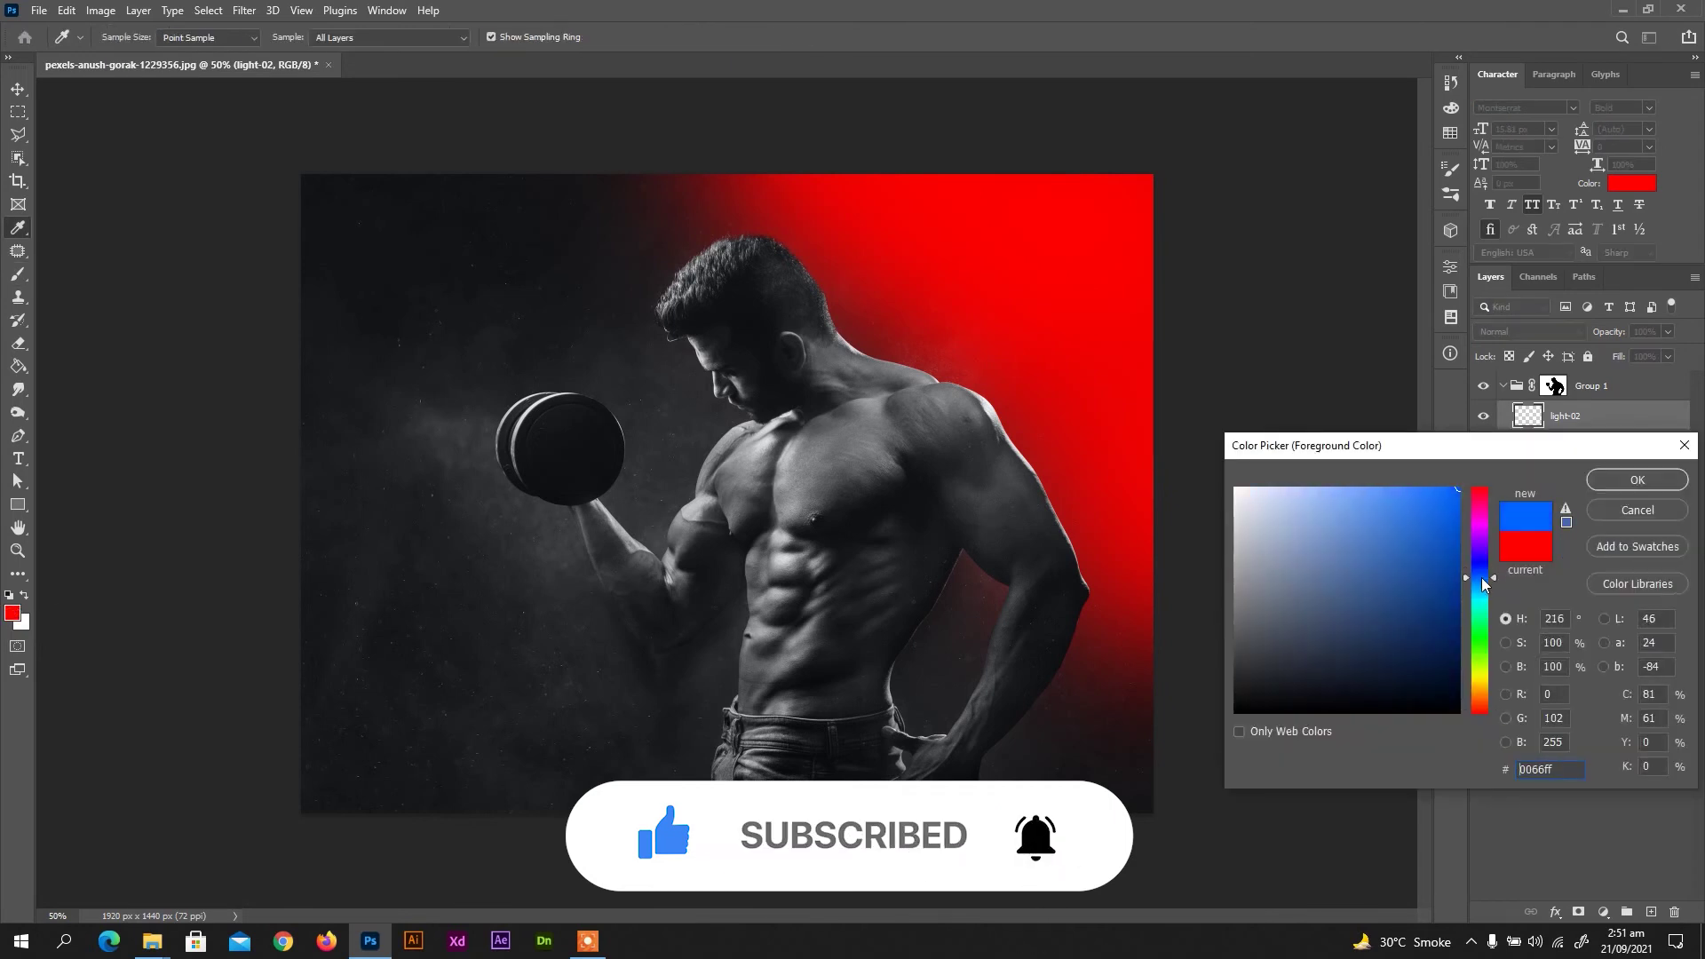
pyautogui.click(1457, 488)
pyautogui.moveTo(1457, 487); pyautogui.dragTo(1459, 490)
pyautogui.click(1636, 480)
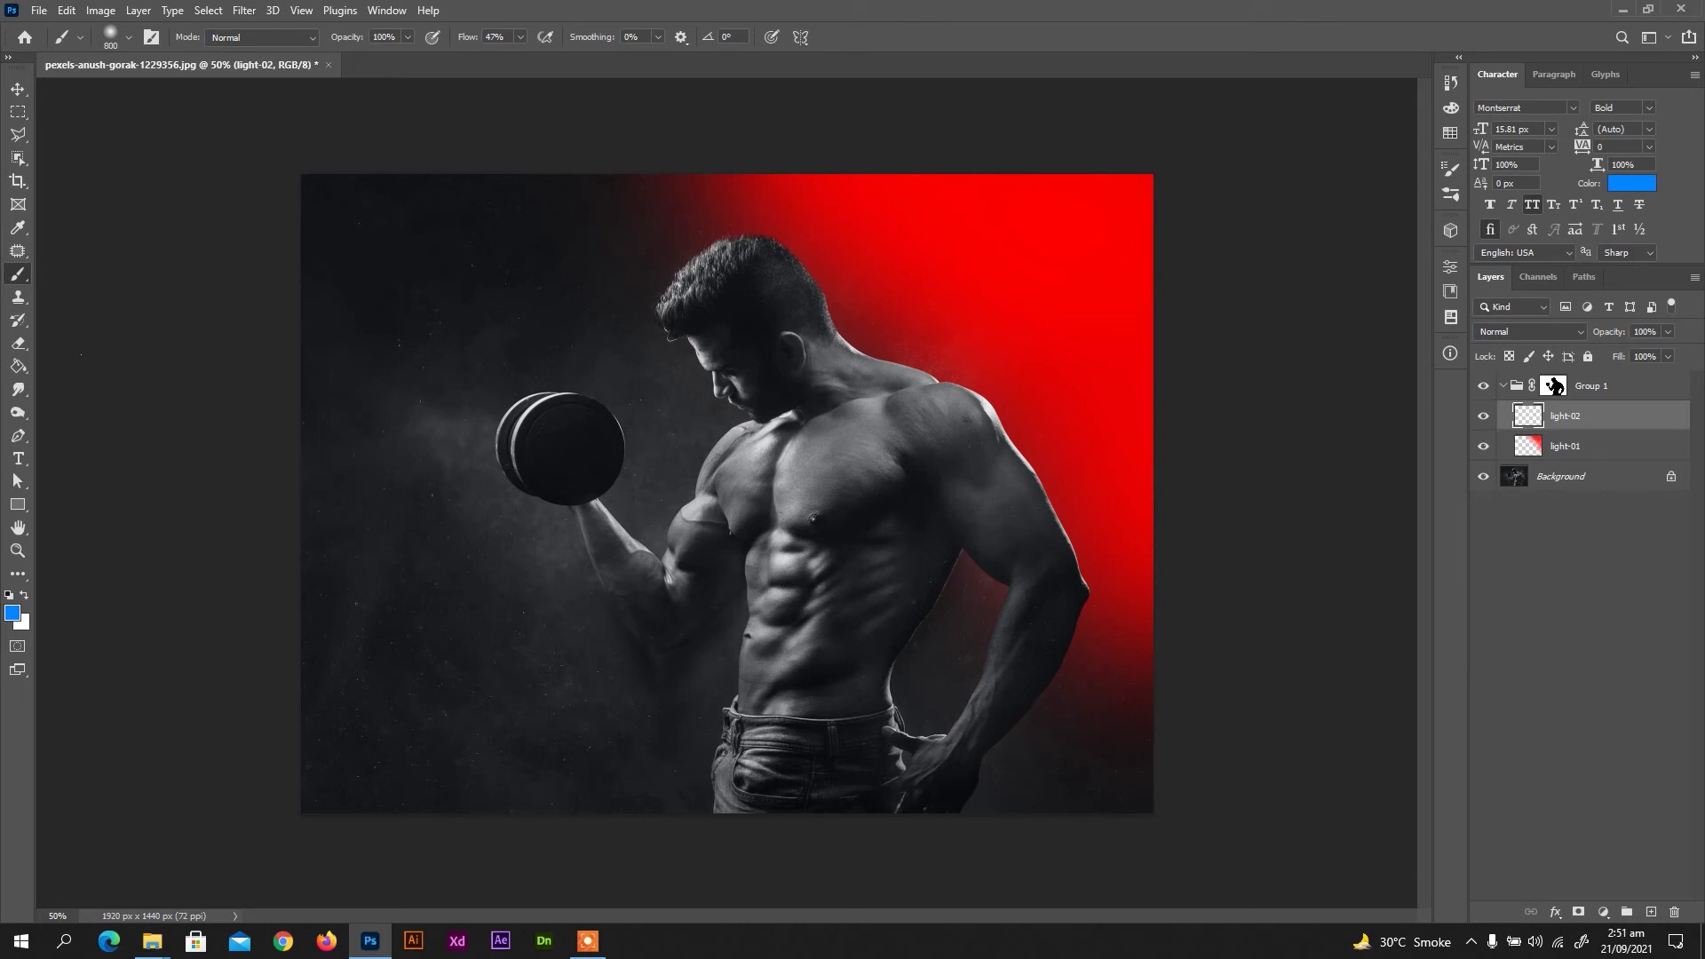
# Paint blue on light-02 over the background around the dumbbell and raised arm, from the upper-left corner down to the jeans
pyautogui.moveTo(287, 514)
pyautogui.mouseDown()
pyautogui.moveTo(373, 781)
pyautogui.moveTo(577, 844)
pyautogui.moveTo(346, 550)
pyautogui.mouseUp()
pyautogui.moveTo(199, 368)
pyautogui.mouseDown()
pyautogui.moveTo(462, 480)
pyautogui.moveTo(568, 612)
pyautogui.moveTo(621, 648)
pyautogui.mouseUp()
pyautogui.moveTo(165, 318)
pyautogui.mouseDown()
pyautogui.moveTo(301, 289)
pyautogui.moveTo(360, 500)
pyautogui.mouseUp()
pyautogui.moveTo(536, 579)
pyautogui.mouseDown()
pyautogui.moveTo(639, 532)
pyautogui.moveTo(620, 735)
pyautogui.moveTo(701, 799)
pyautogui.mouseUp()
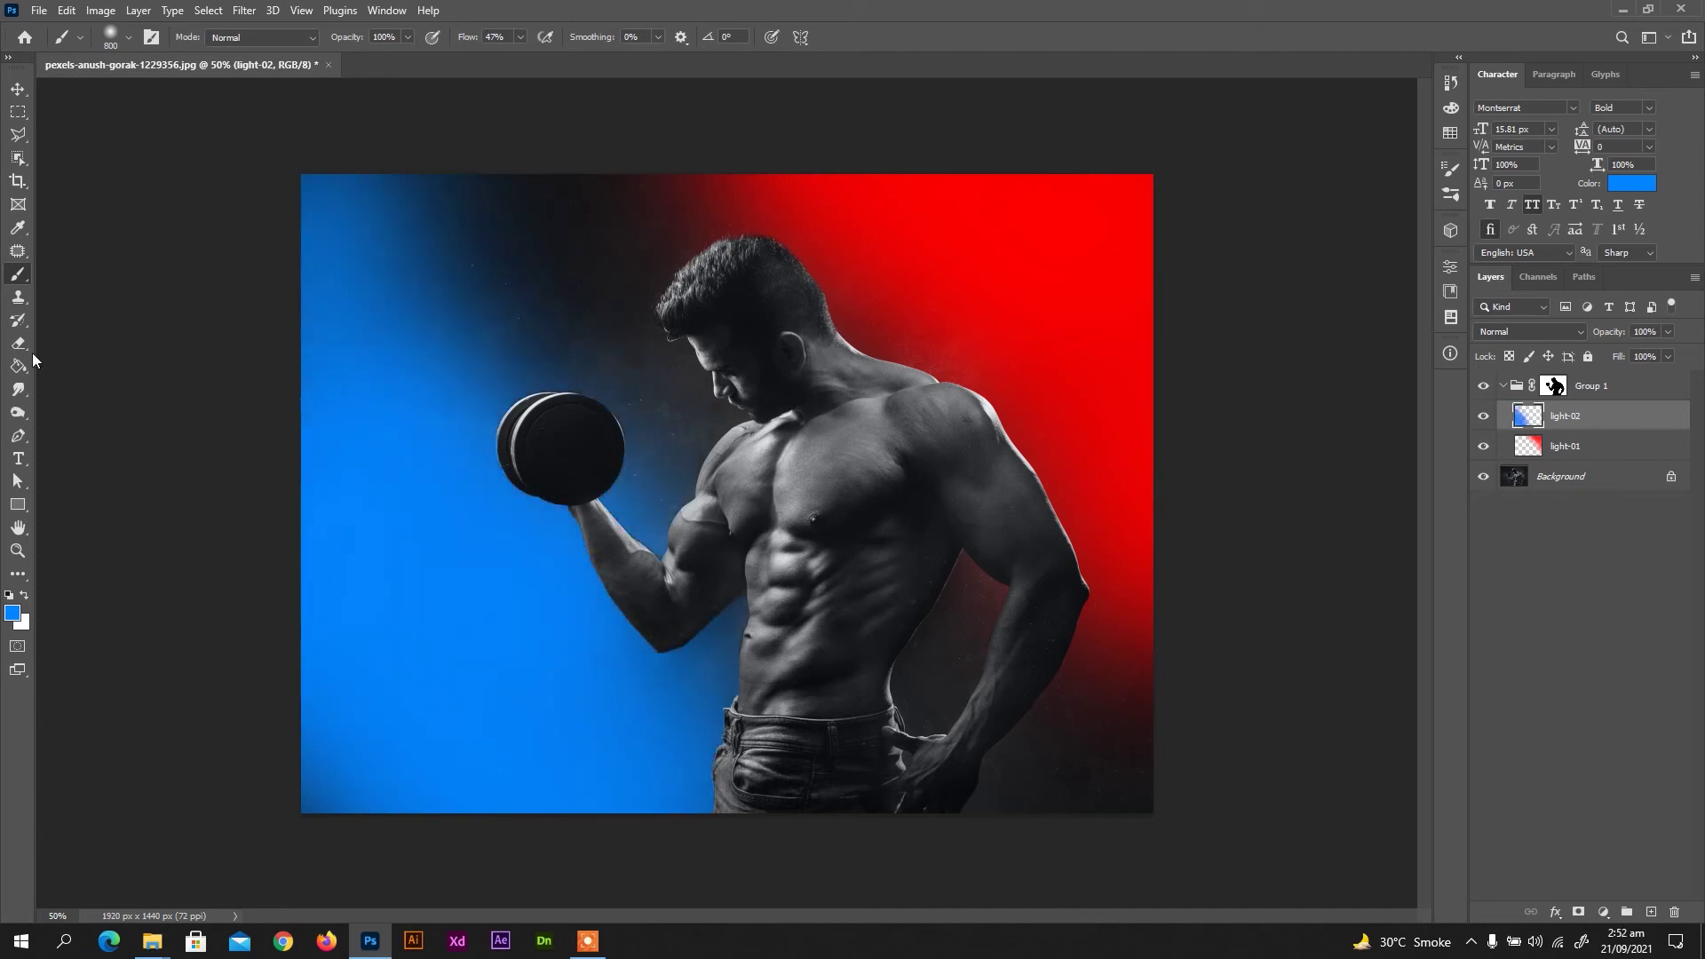
# Set the blend mode of both light-02 and light-01 to Soft Light
pyautogui.click(18, 89)
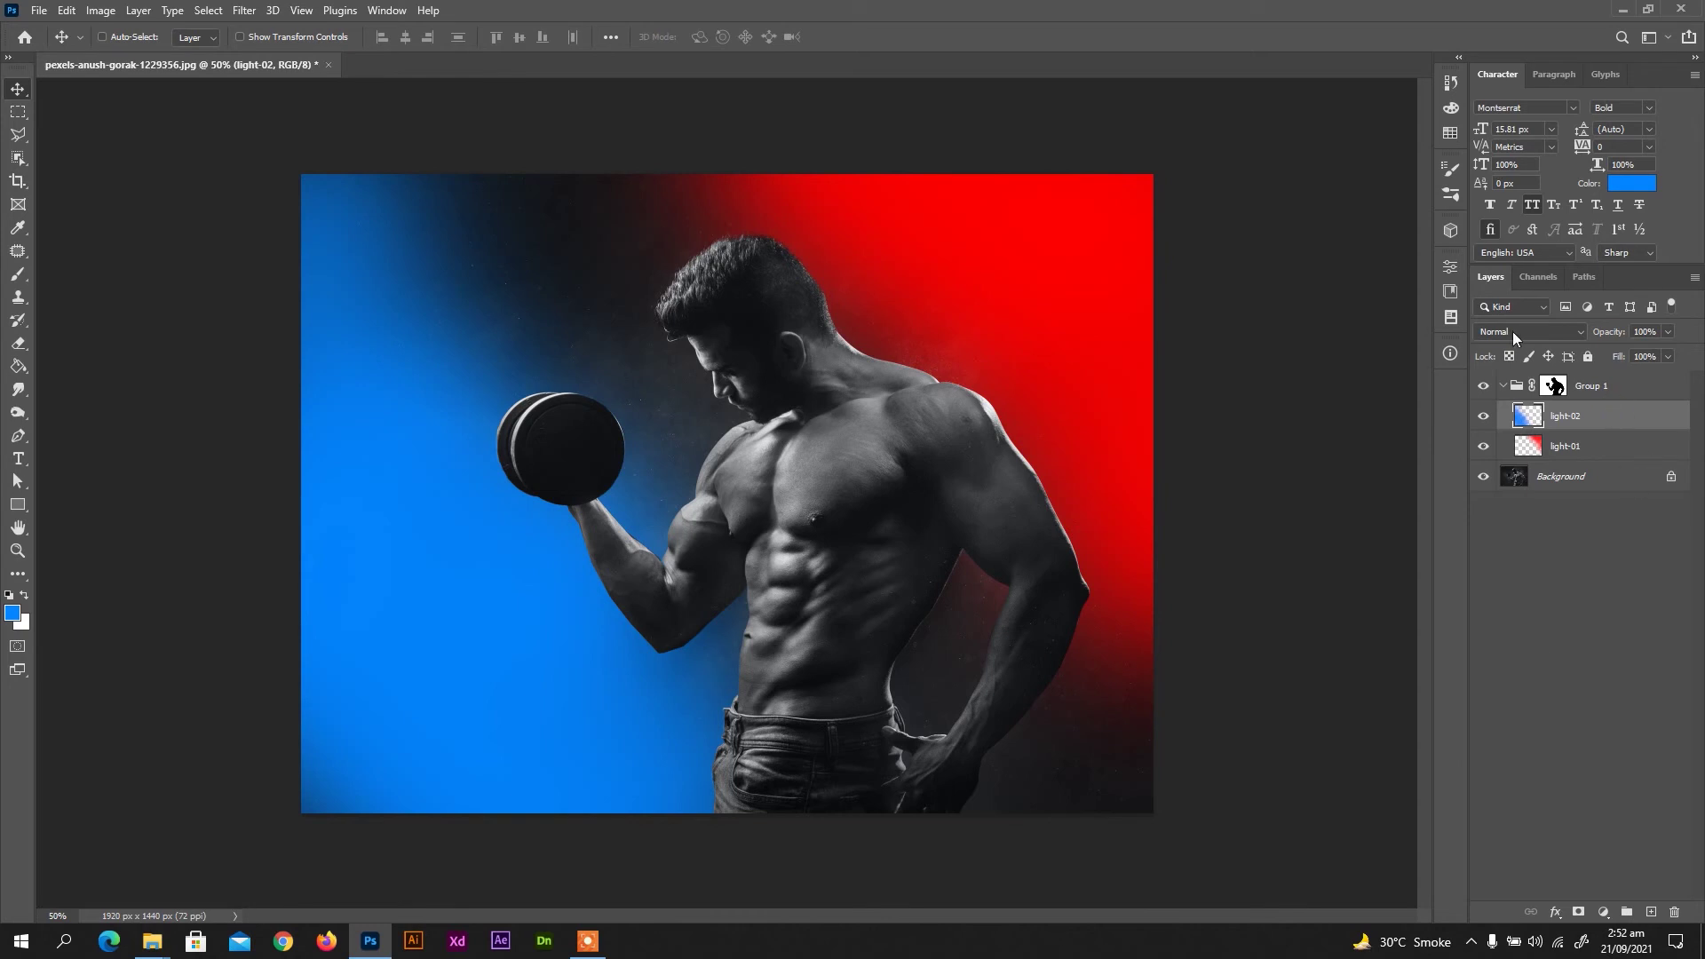
pyautogui.click(1511, 332)
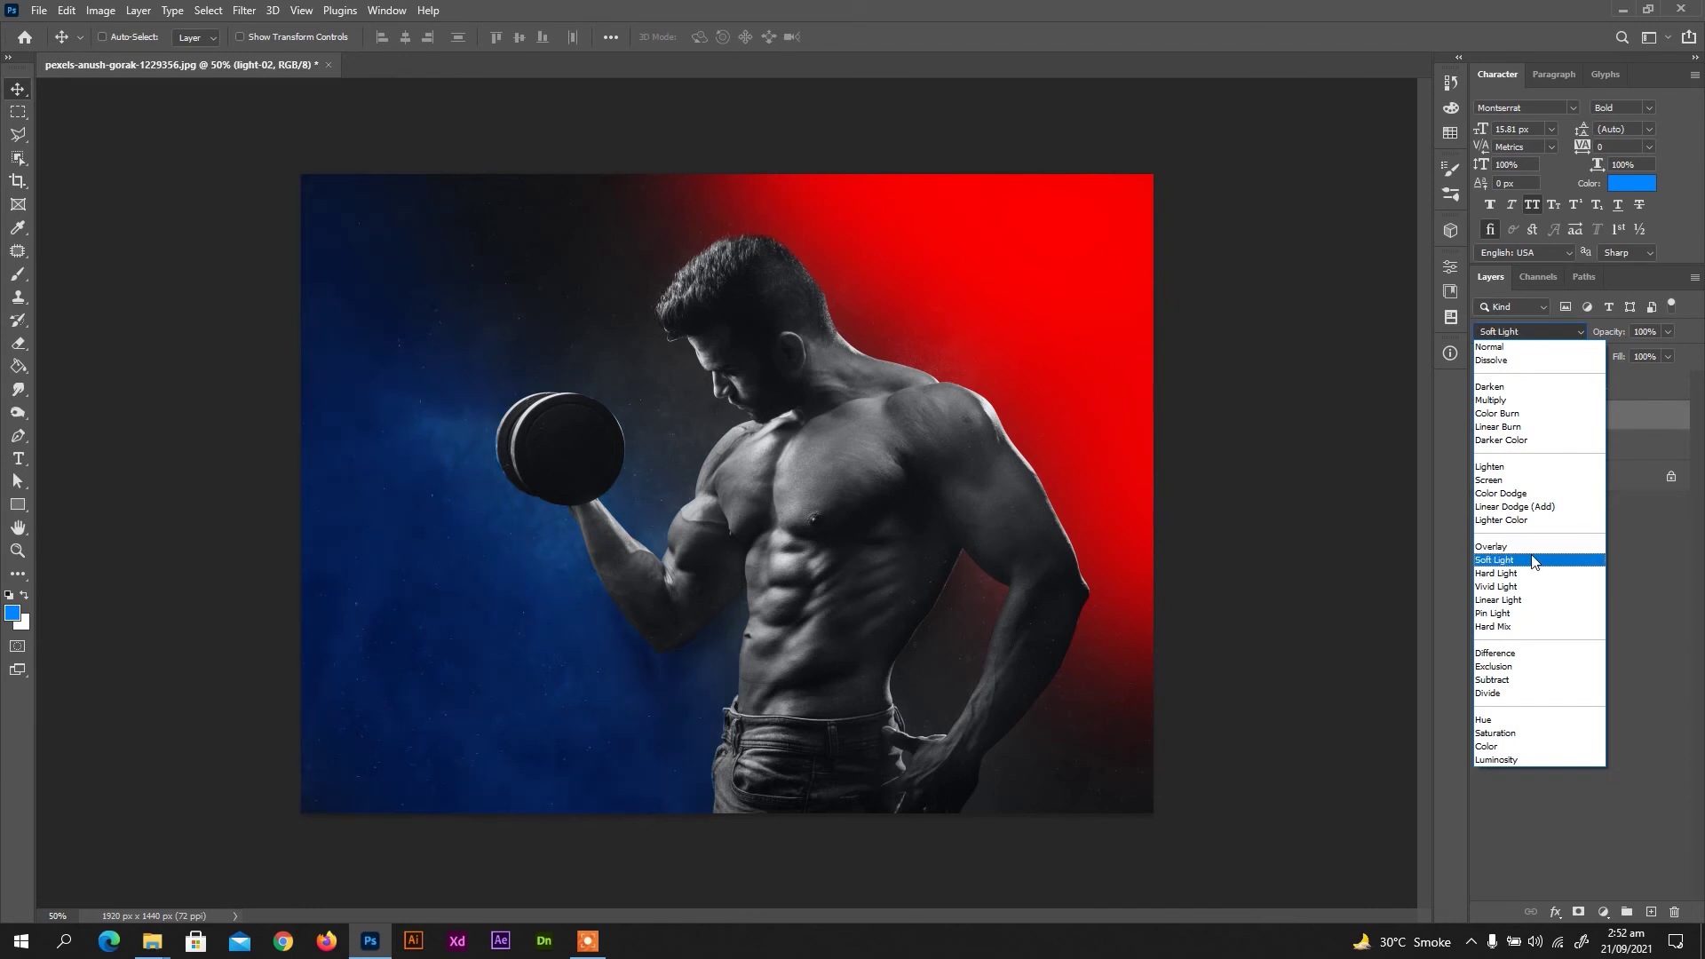
pyautogui.click(1531, 559)
pyautogui.click(1568, 437)
pyautogui.click(1549, 333)
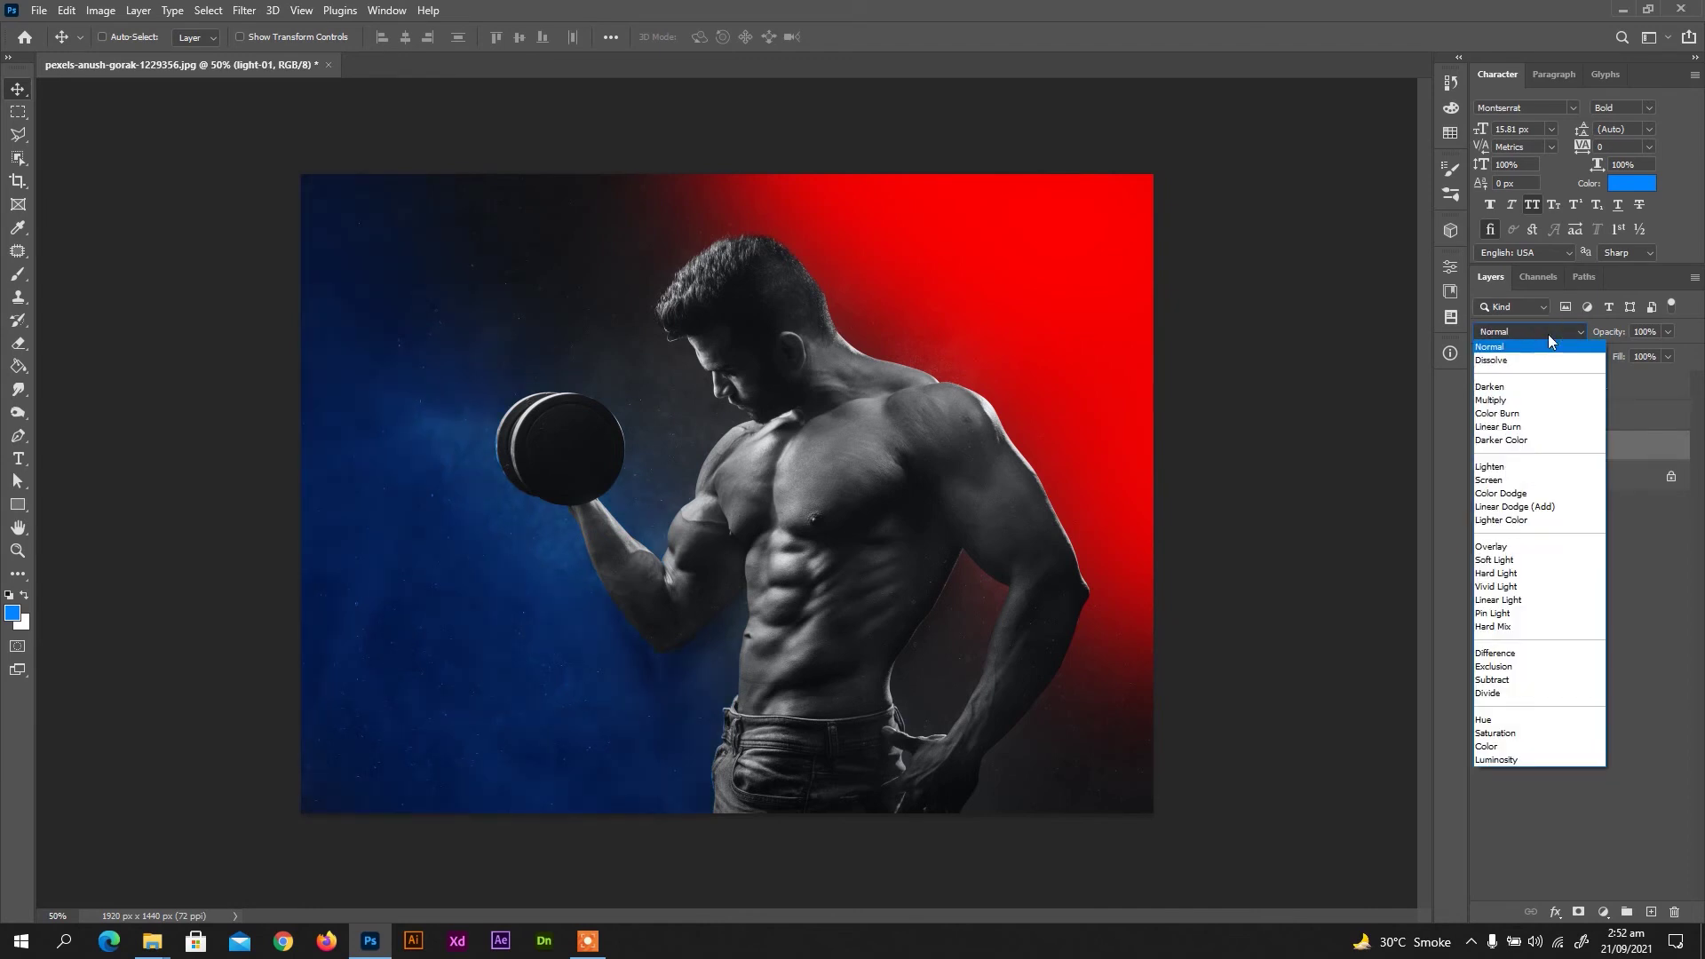
pyautogui.click(1538, 561)
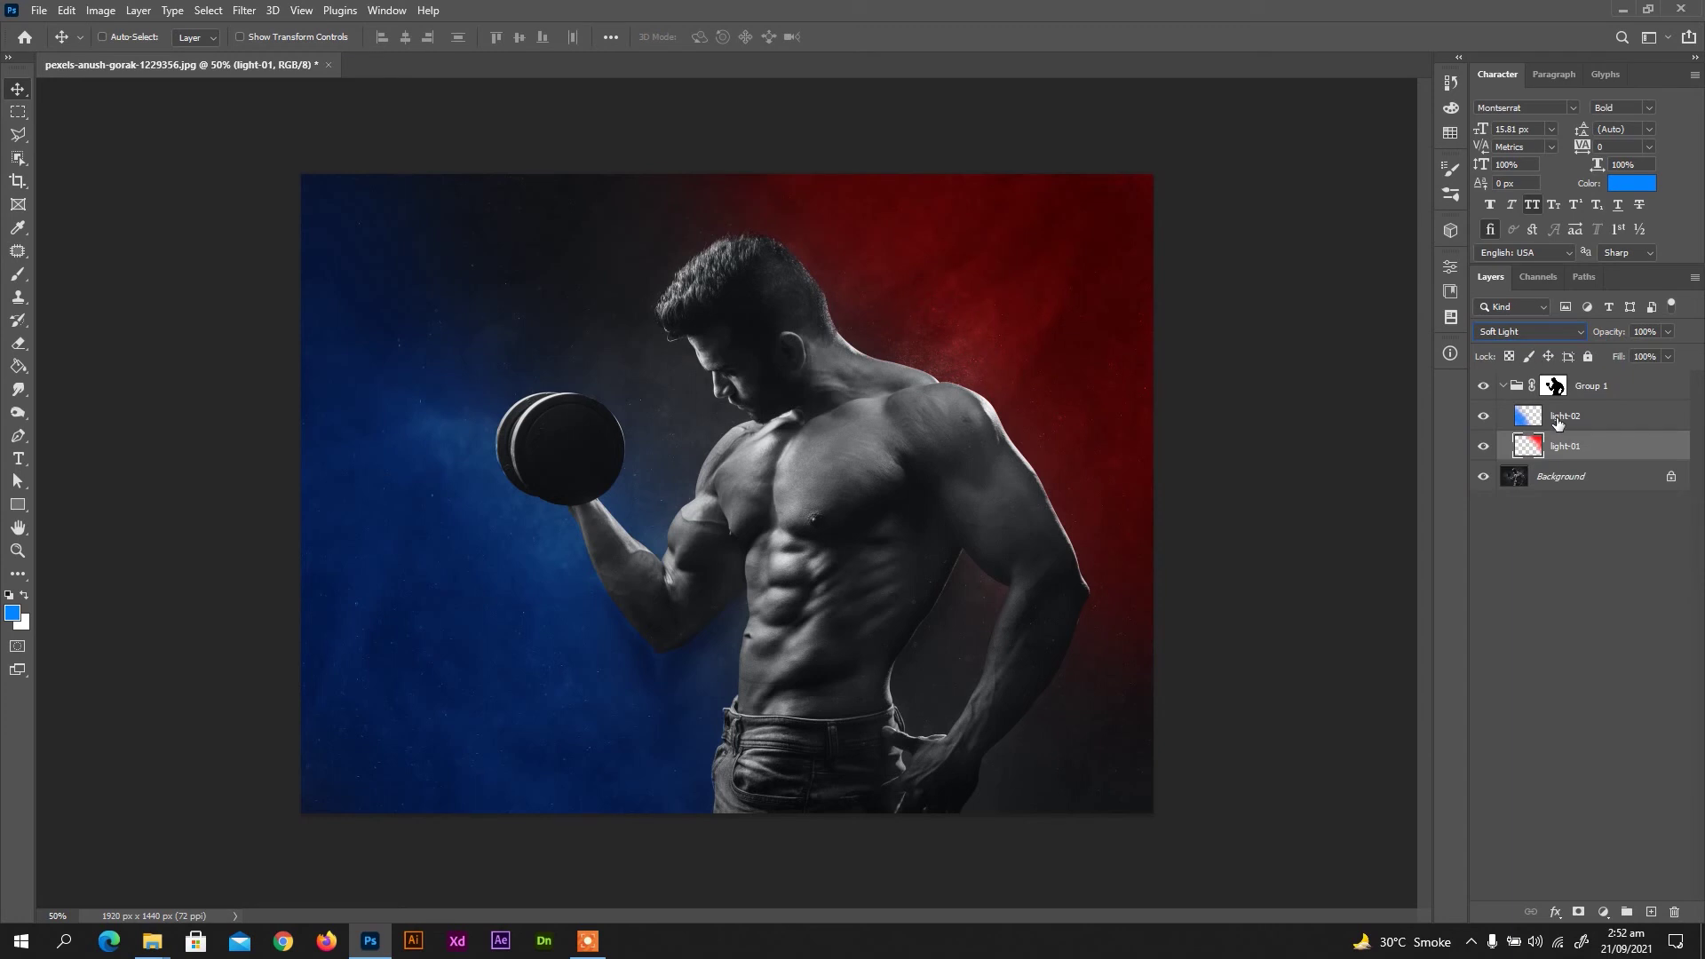
pyautogui.click(1558, 418)
pyautogui.click(1566, 446)
# Rename Group 1 as lights and collapse it
pyautogui.doubleClick(1598, 385)
pyautogui.press('BackSpace')
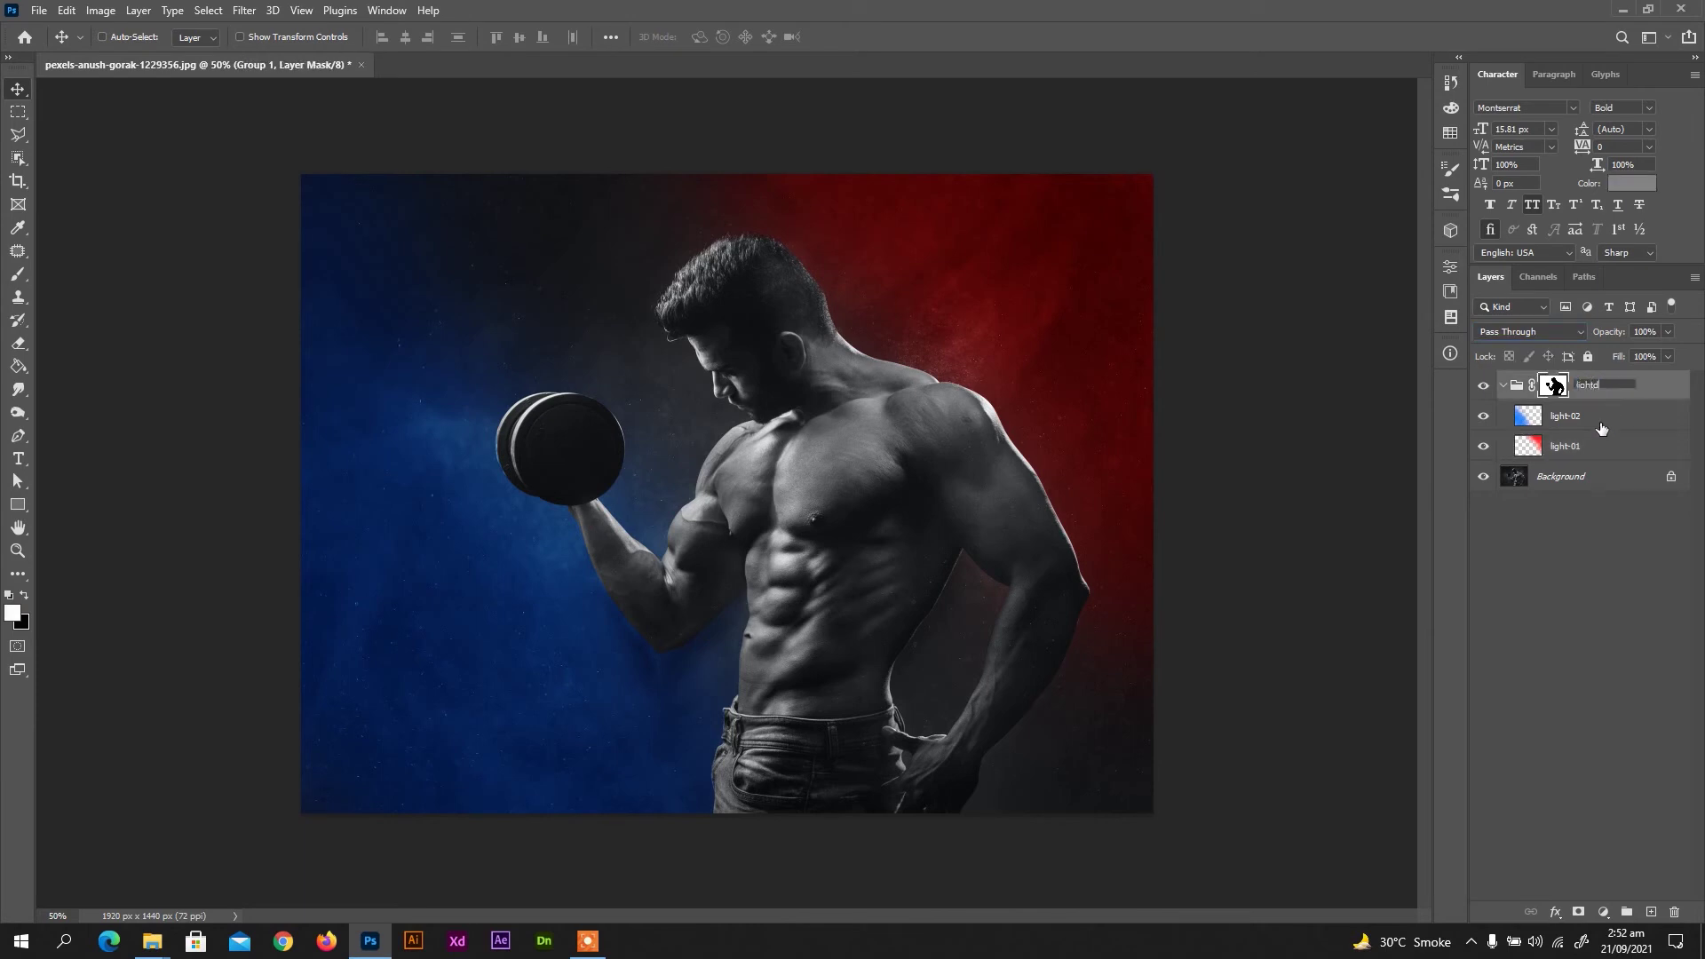
pyautogui.press('Return')
pyautogui.click(1504, 384)
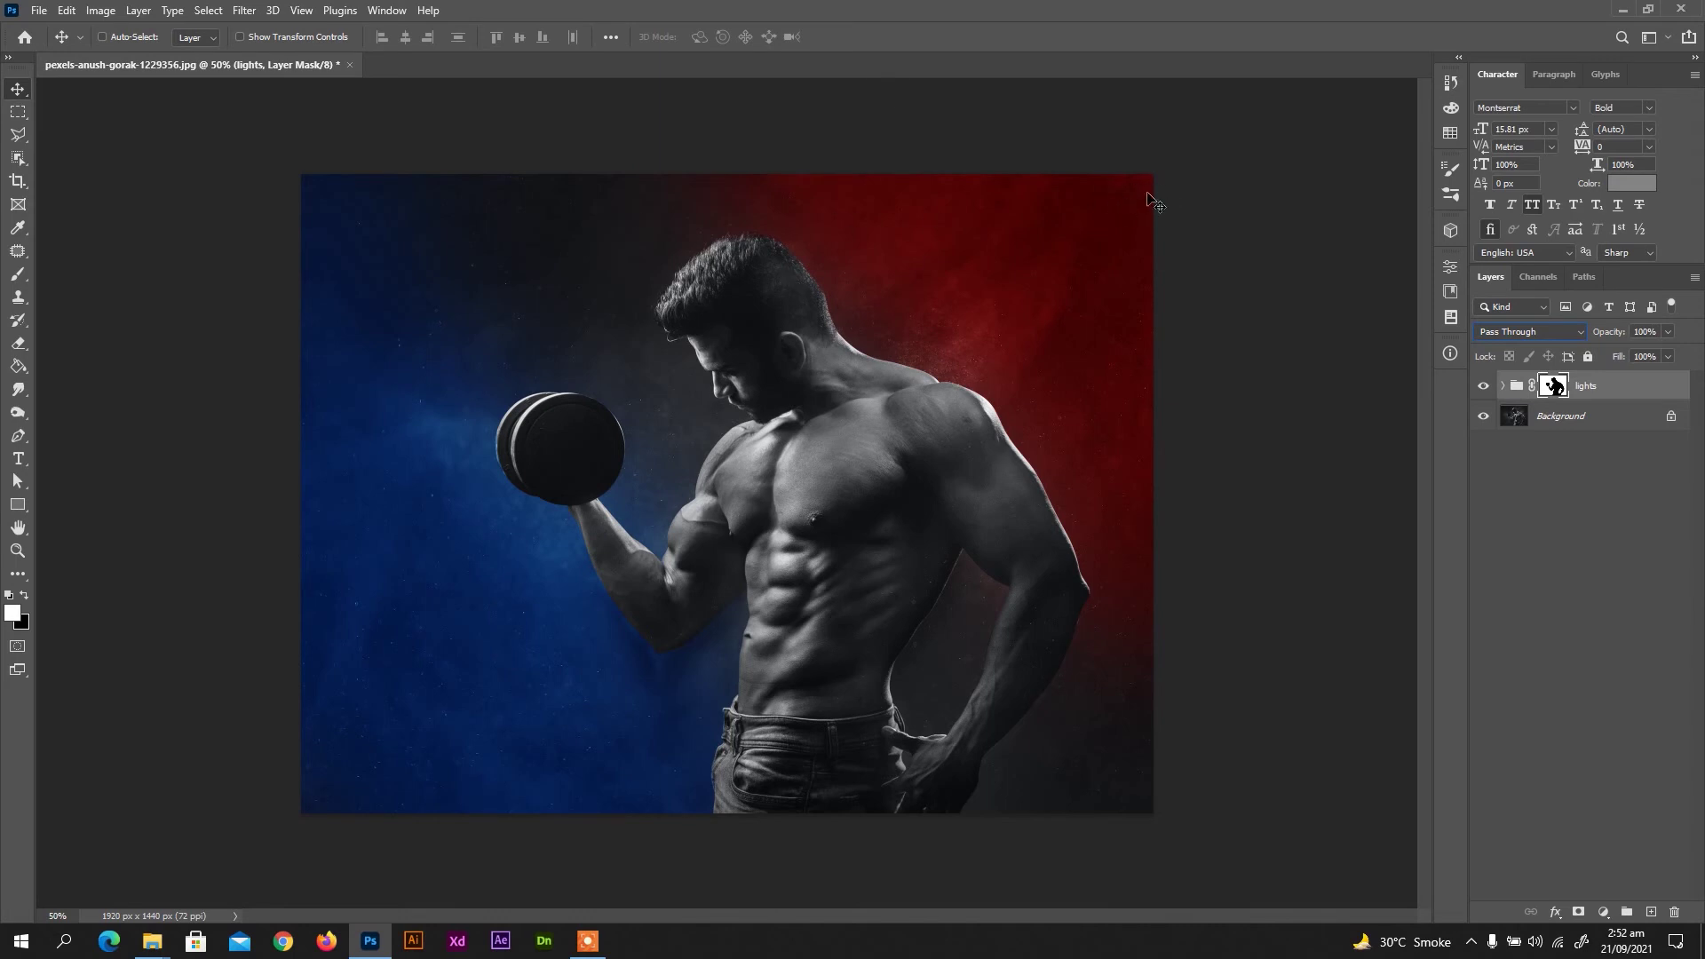
# Create a new group above the lights group and copy the lights layer mask onto it
pyautogui.click(1613, 388)
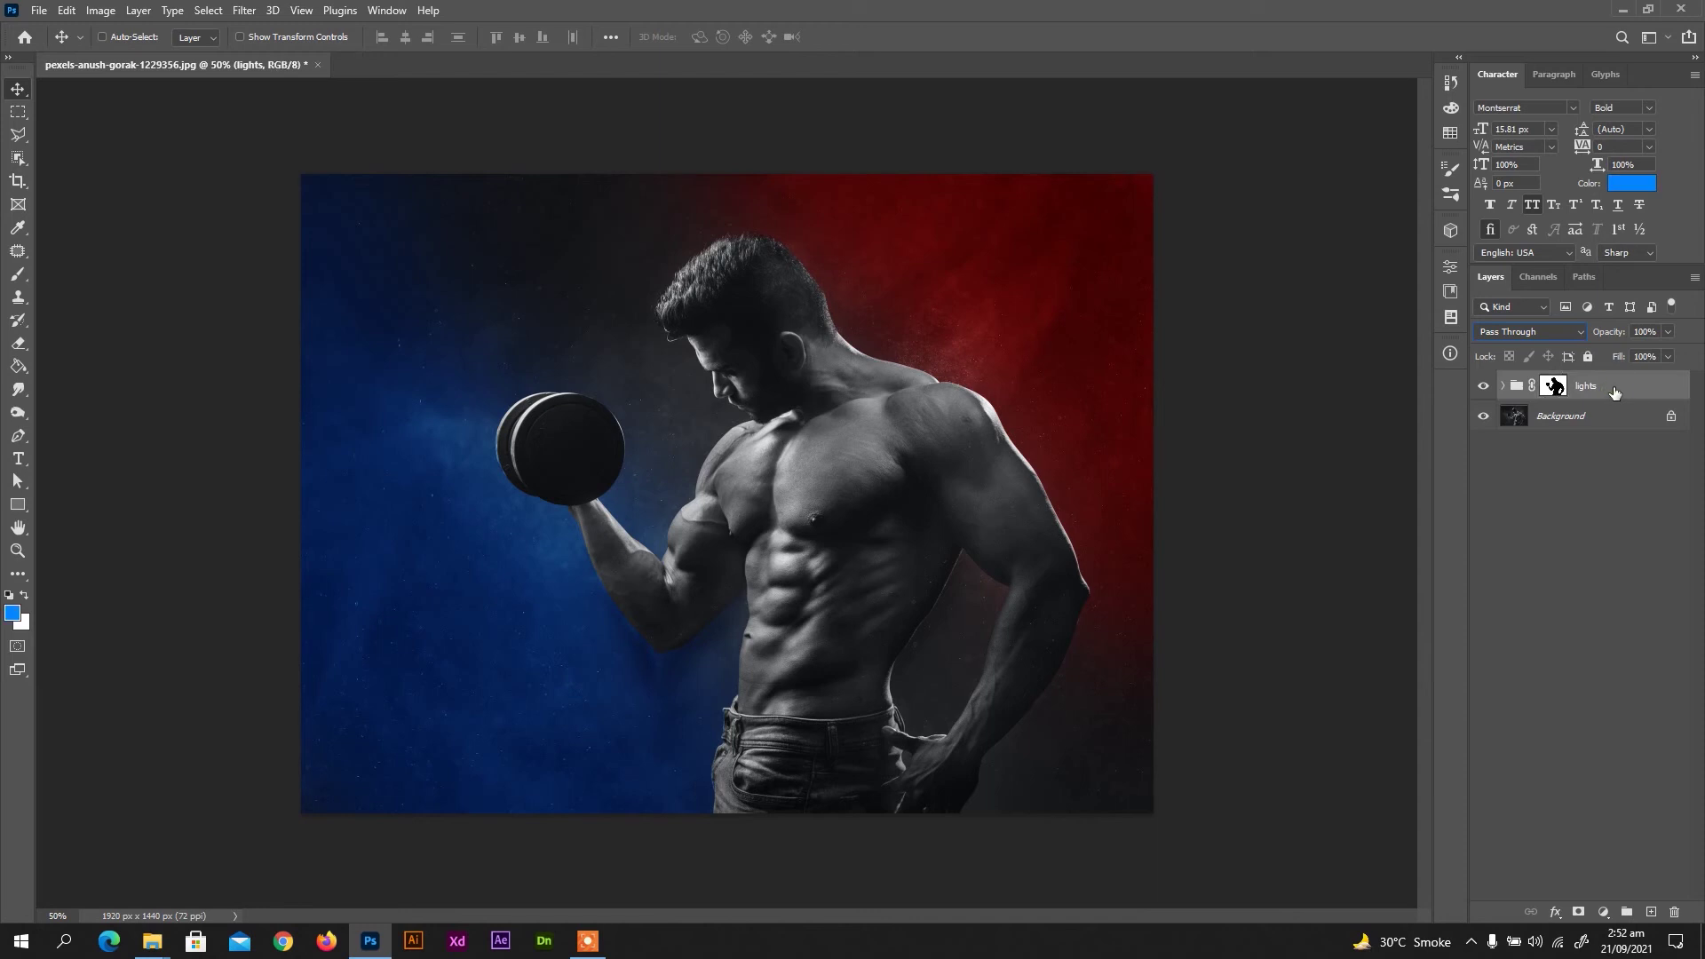
pyautogui.click(1627, 912)
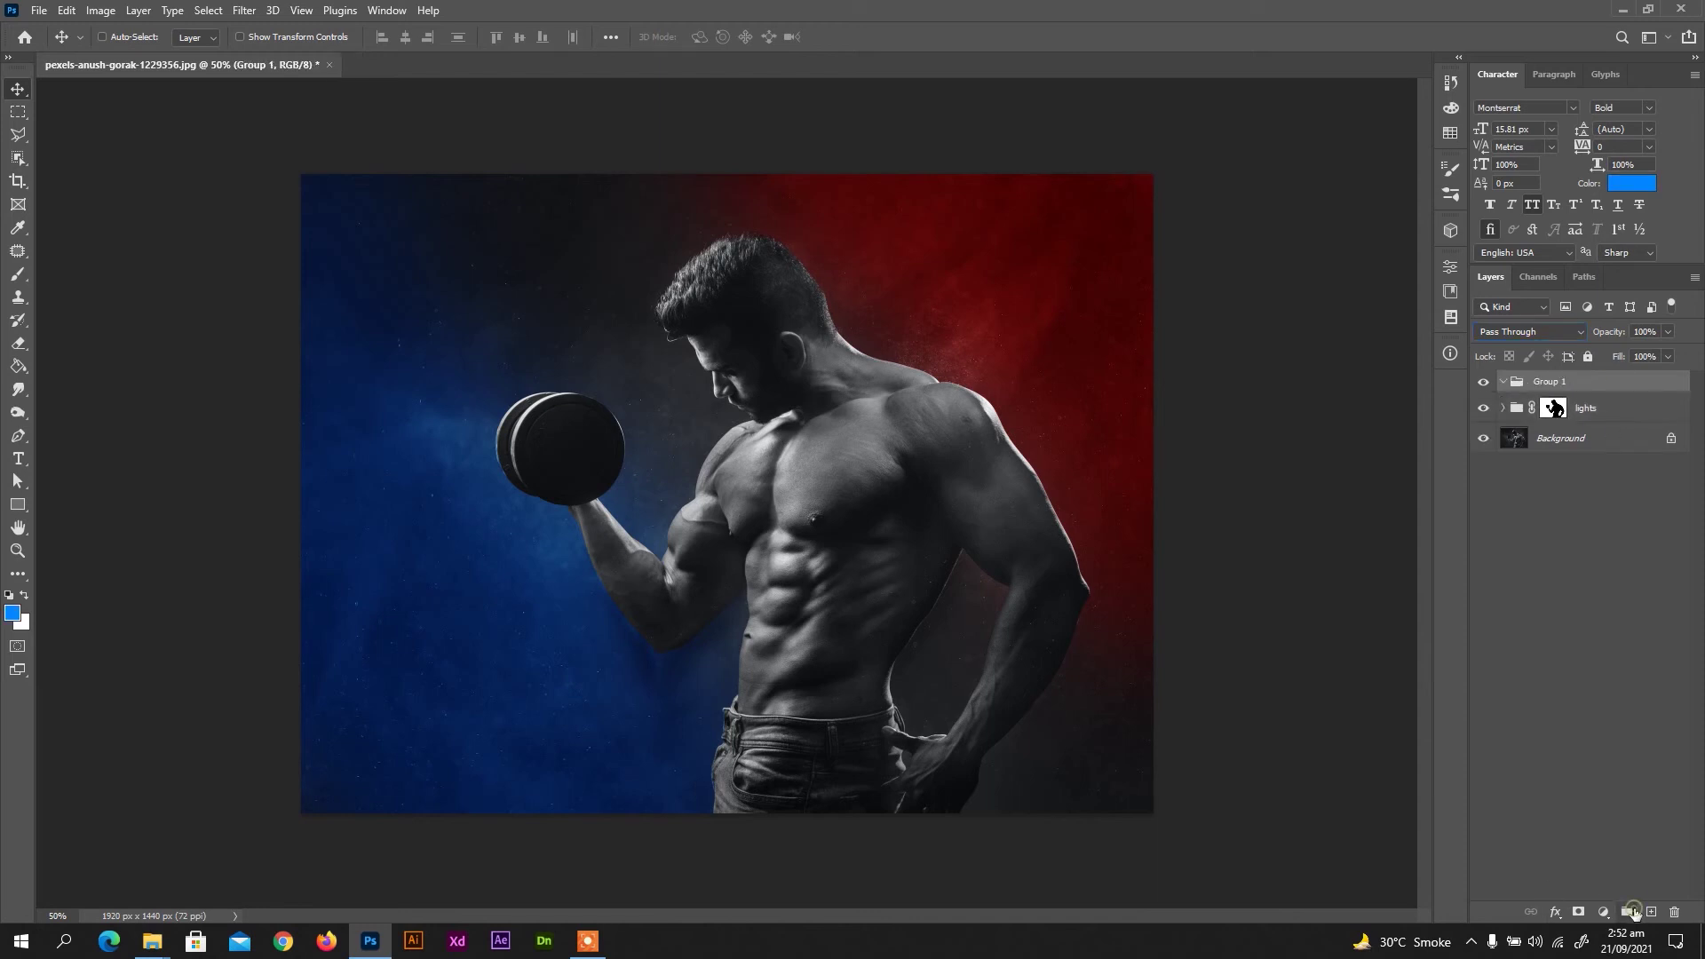
pyautogui.click(1553, 407)
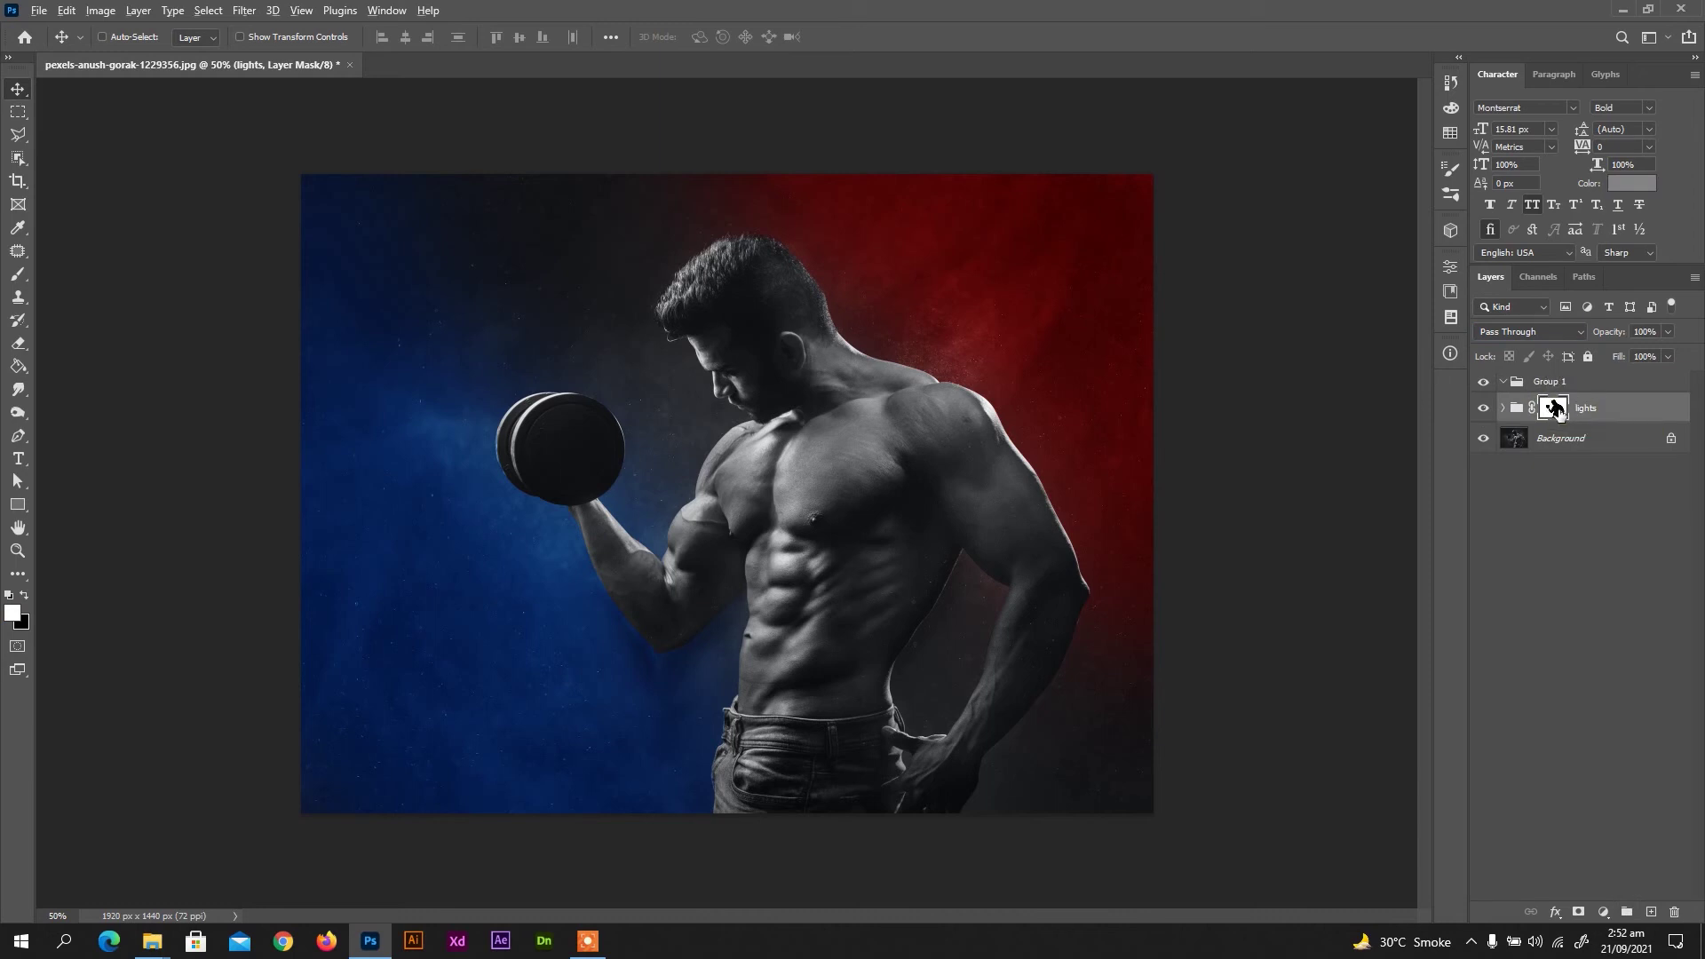
pyautogui.moveTo(1555, 407); pyautogui.dragTo(1554, 383)
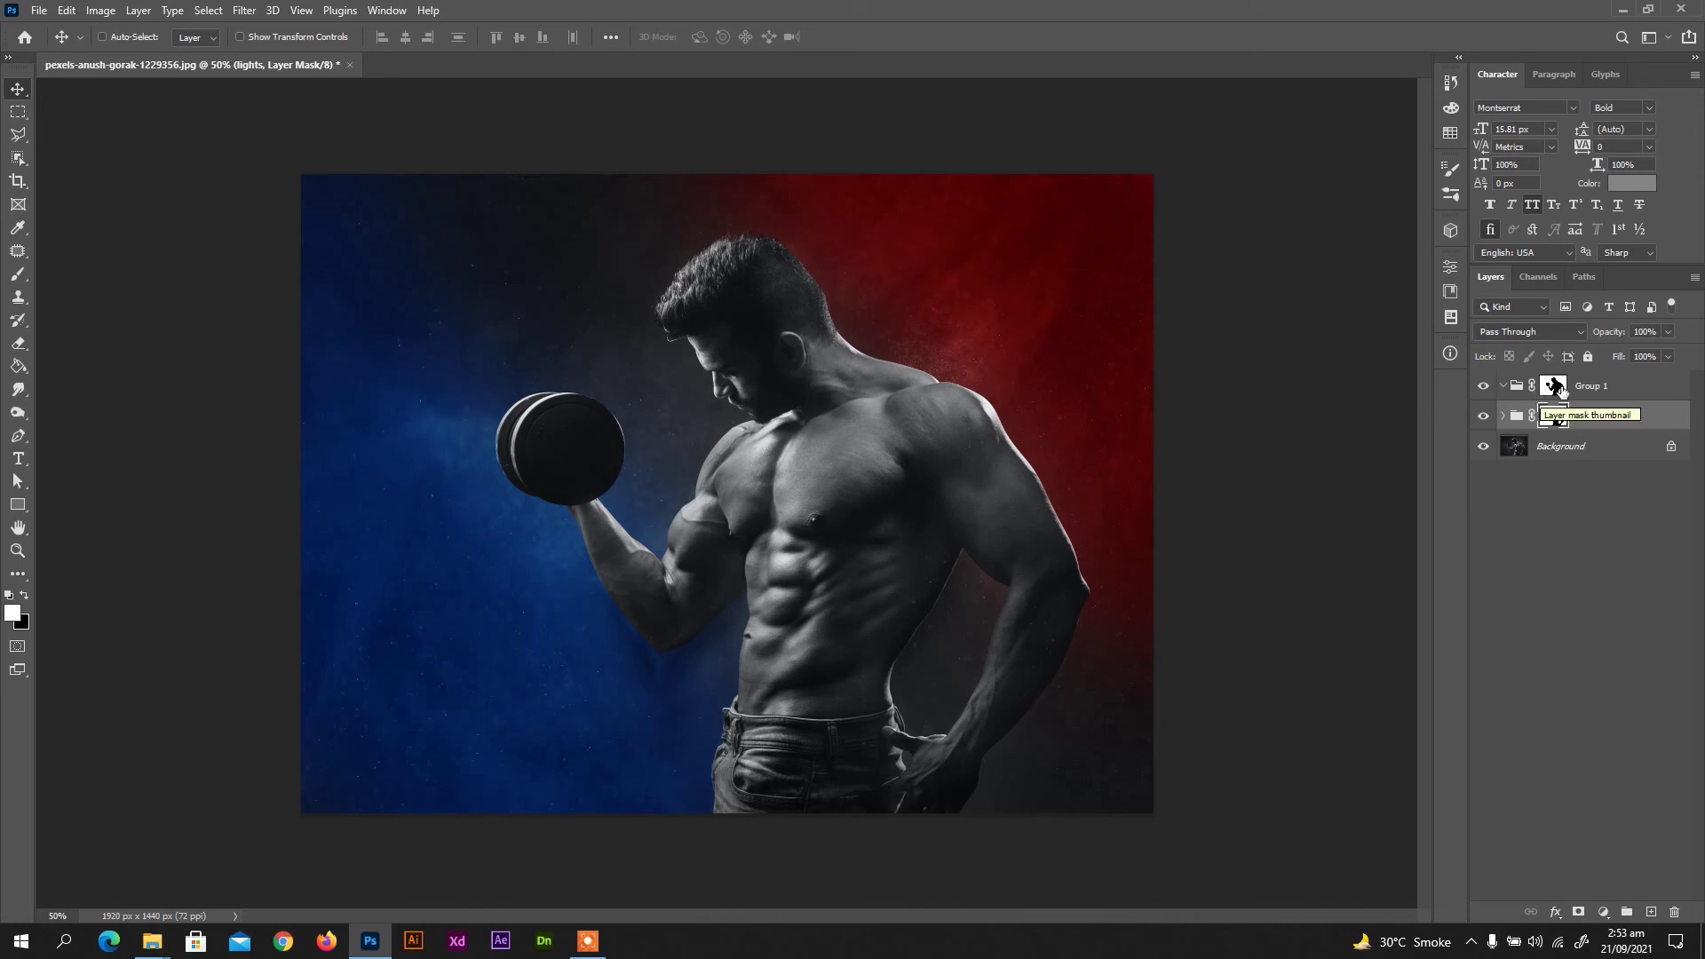
# Invert the layer mask of the new Group 1 so it covers the man instead of the background
pyautogui.click(1559, 389)
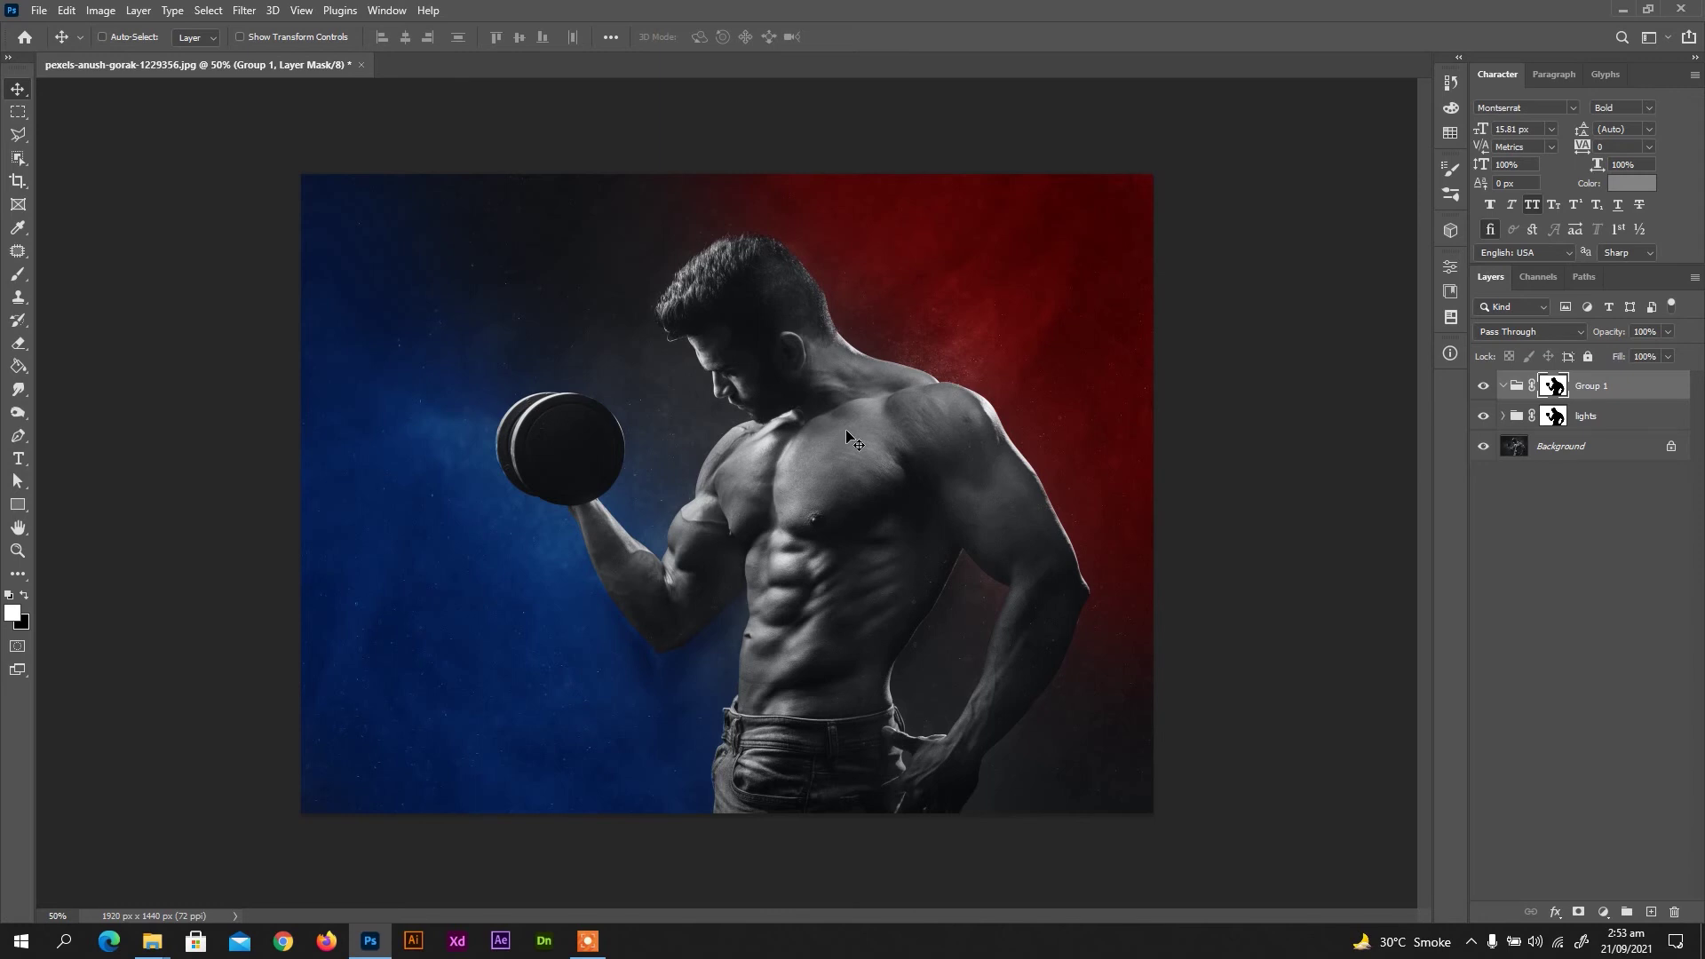
pyautogui.click(1452, 271)
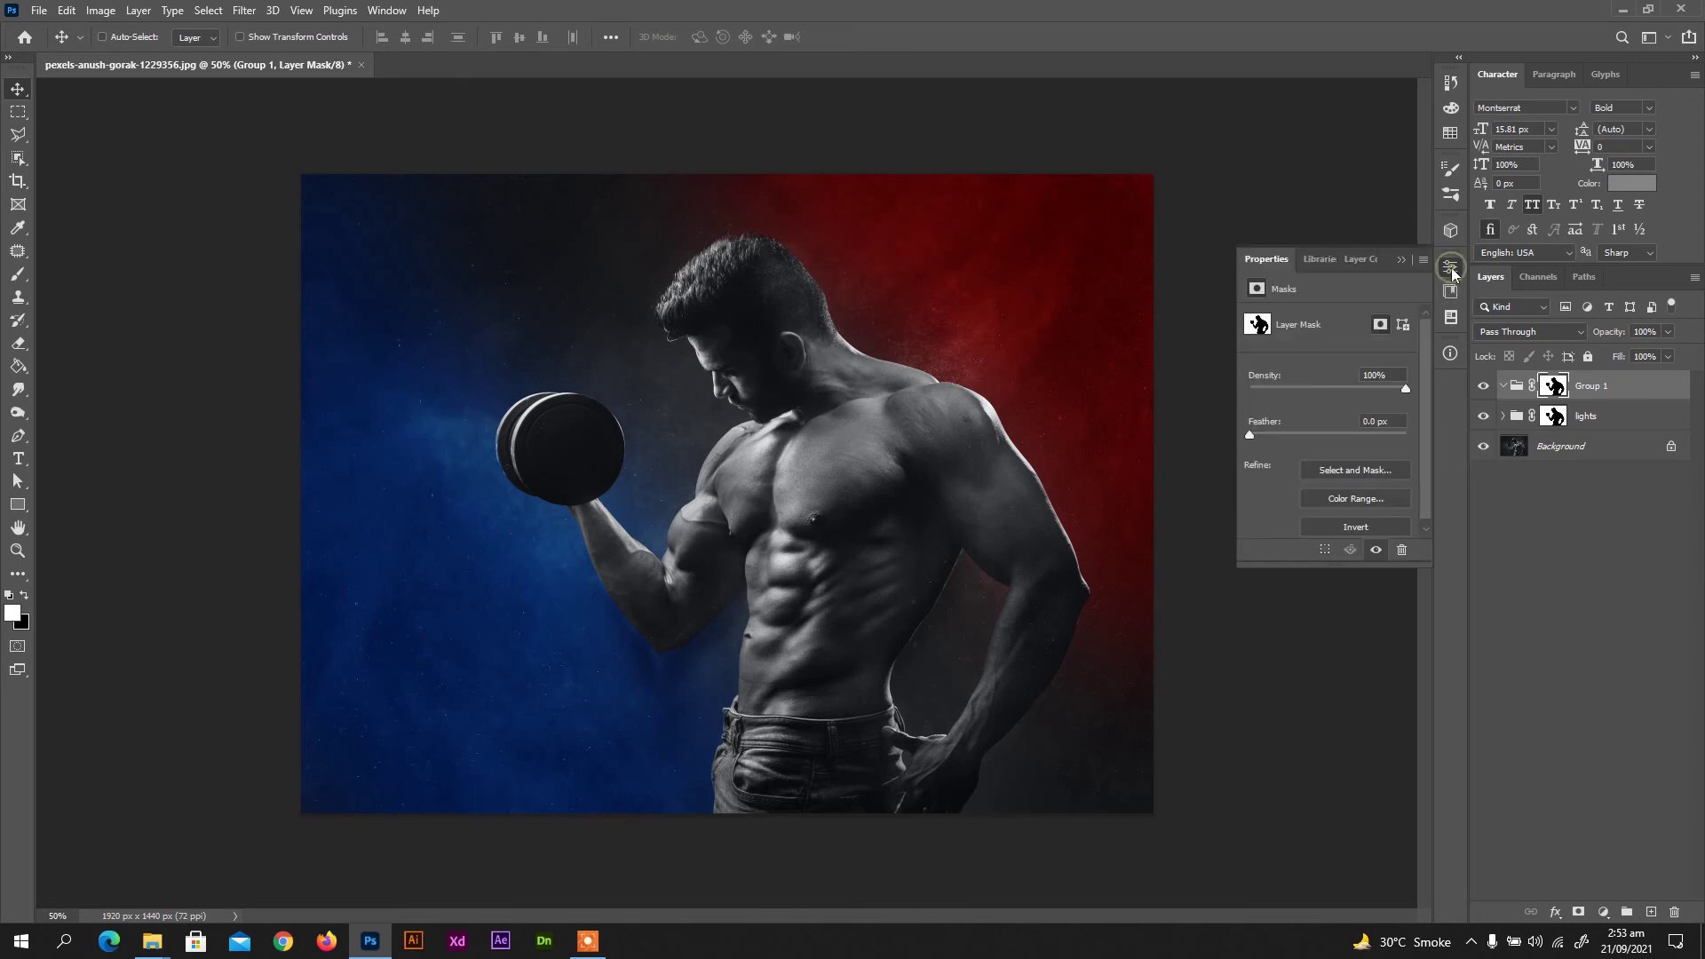
pyautogui.click(1372, 526)
pyautogui.click(1450, 267)
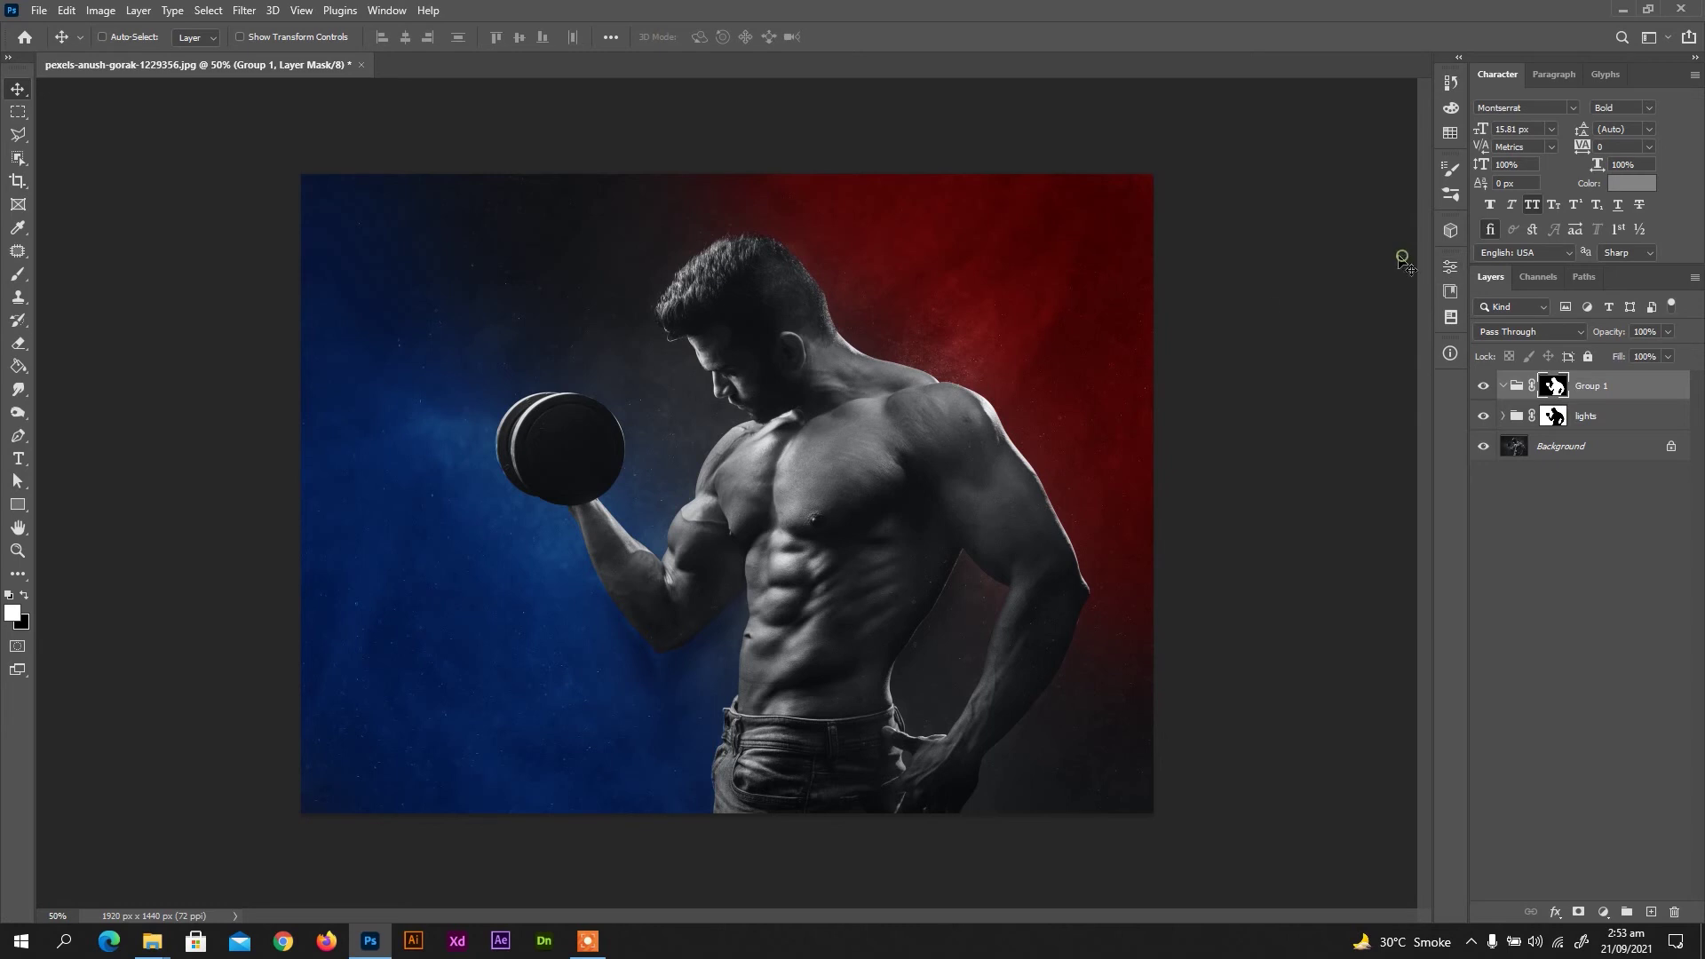
# Add a Gradient Map adjustment layer inside Group 1 and apply the Black, White preset from the Basics gradients
pyautogui.click(1606, 915)
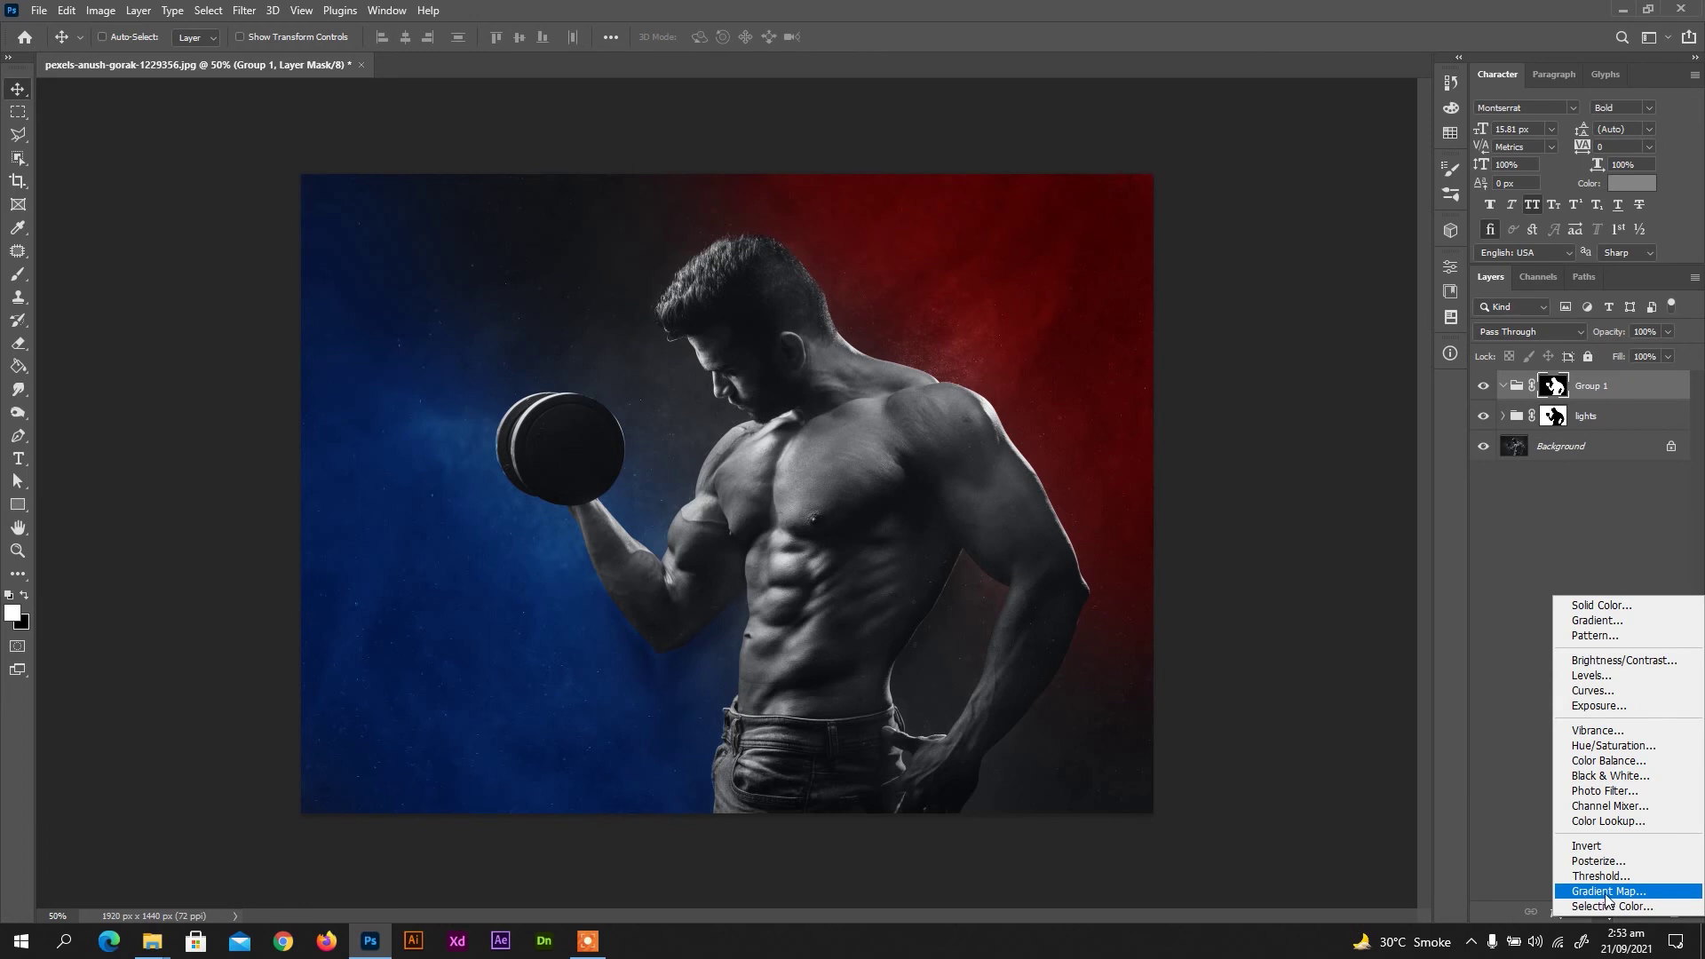
pyautogui.click(1607, 892)
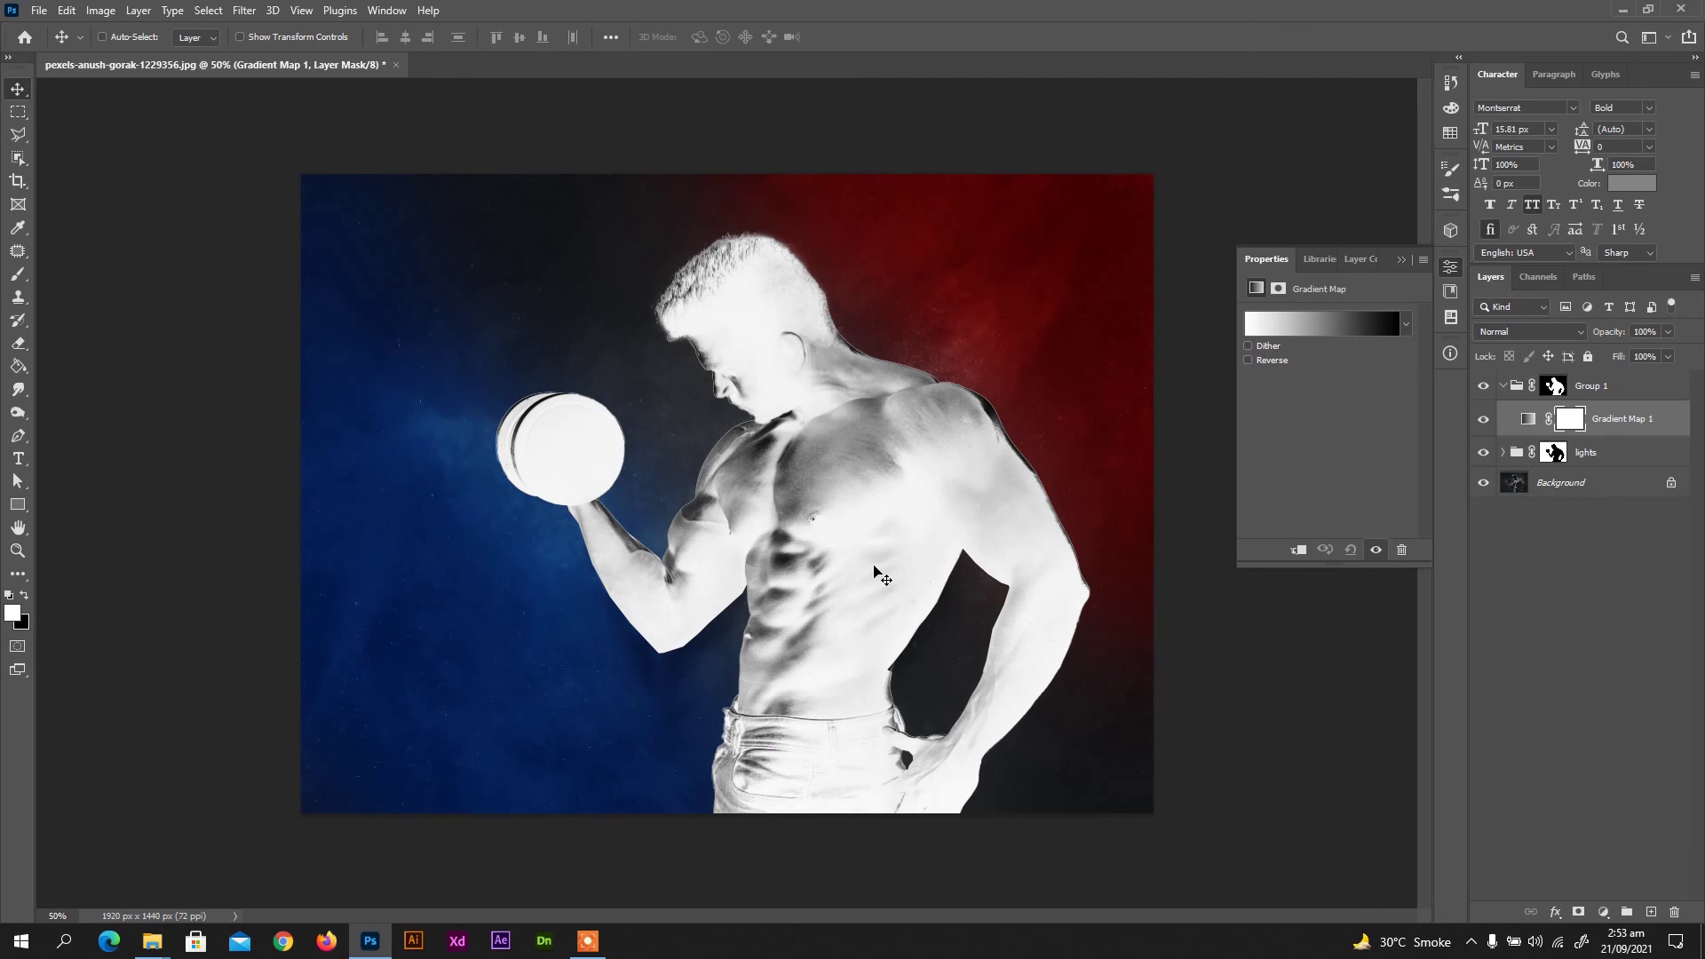
pyautogui.click(1308, 325)
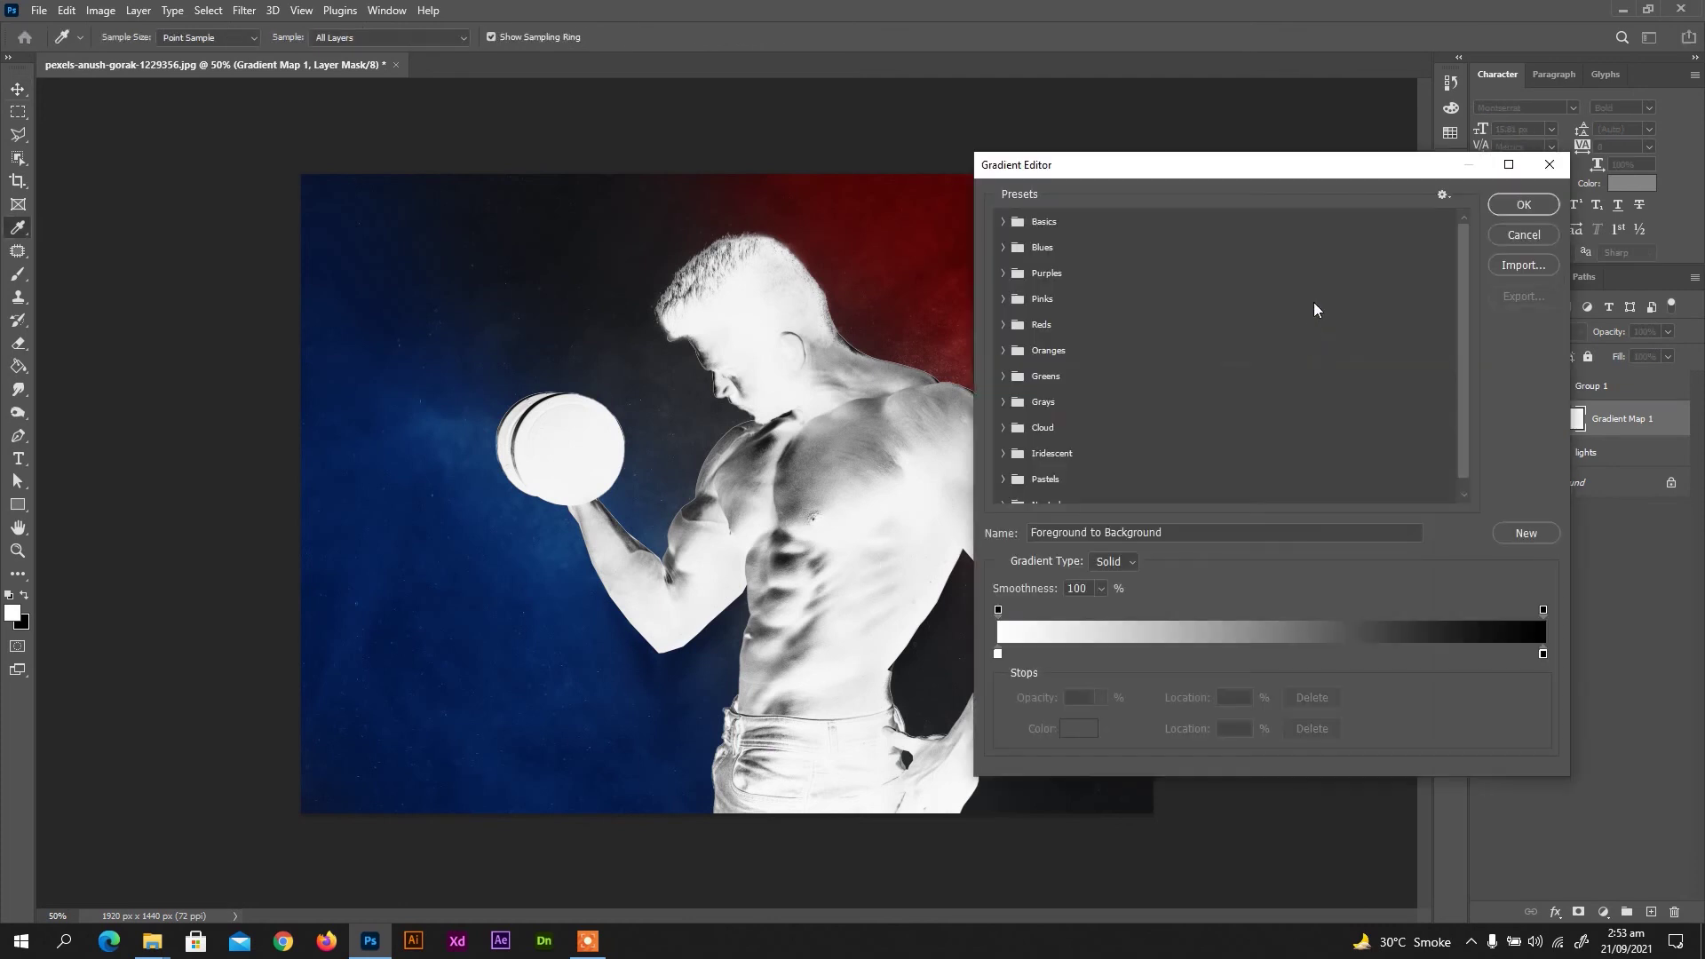
pyautogui.click(1006, 222)
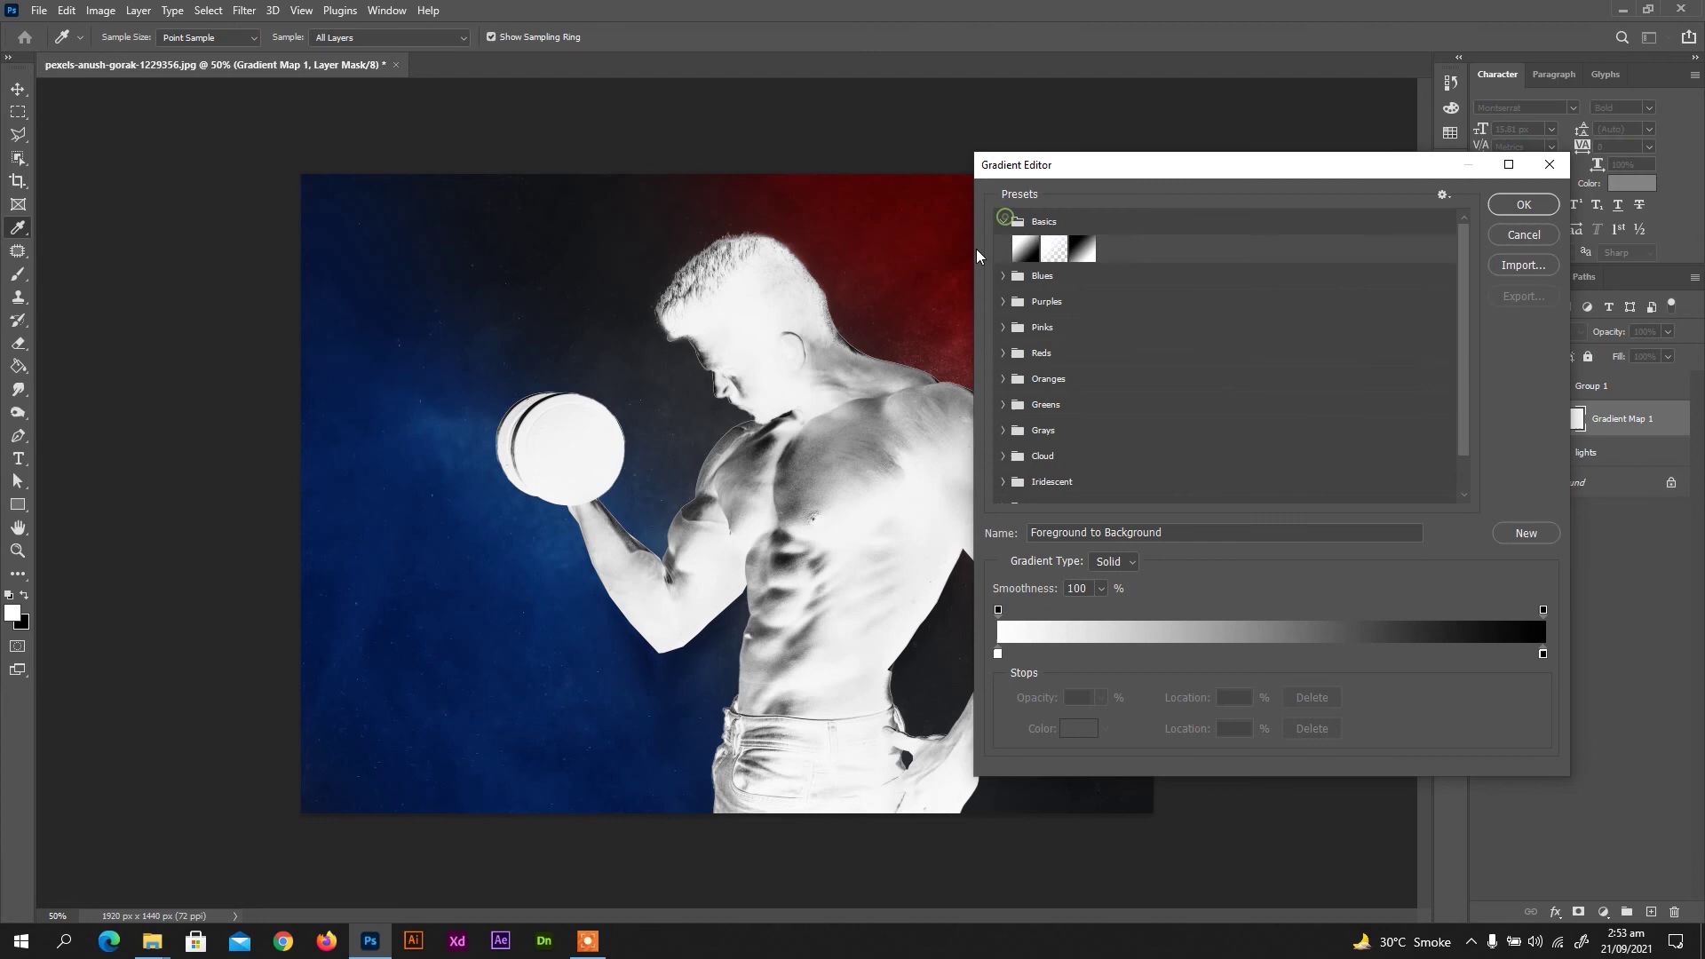
pyautogui.click(1083, 258)
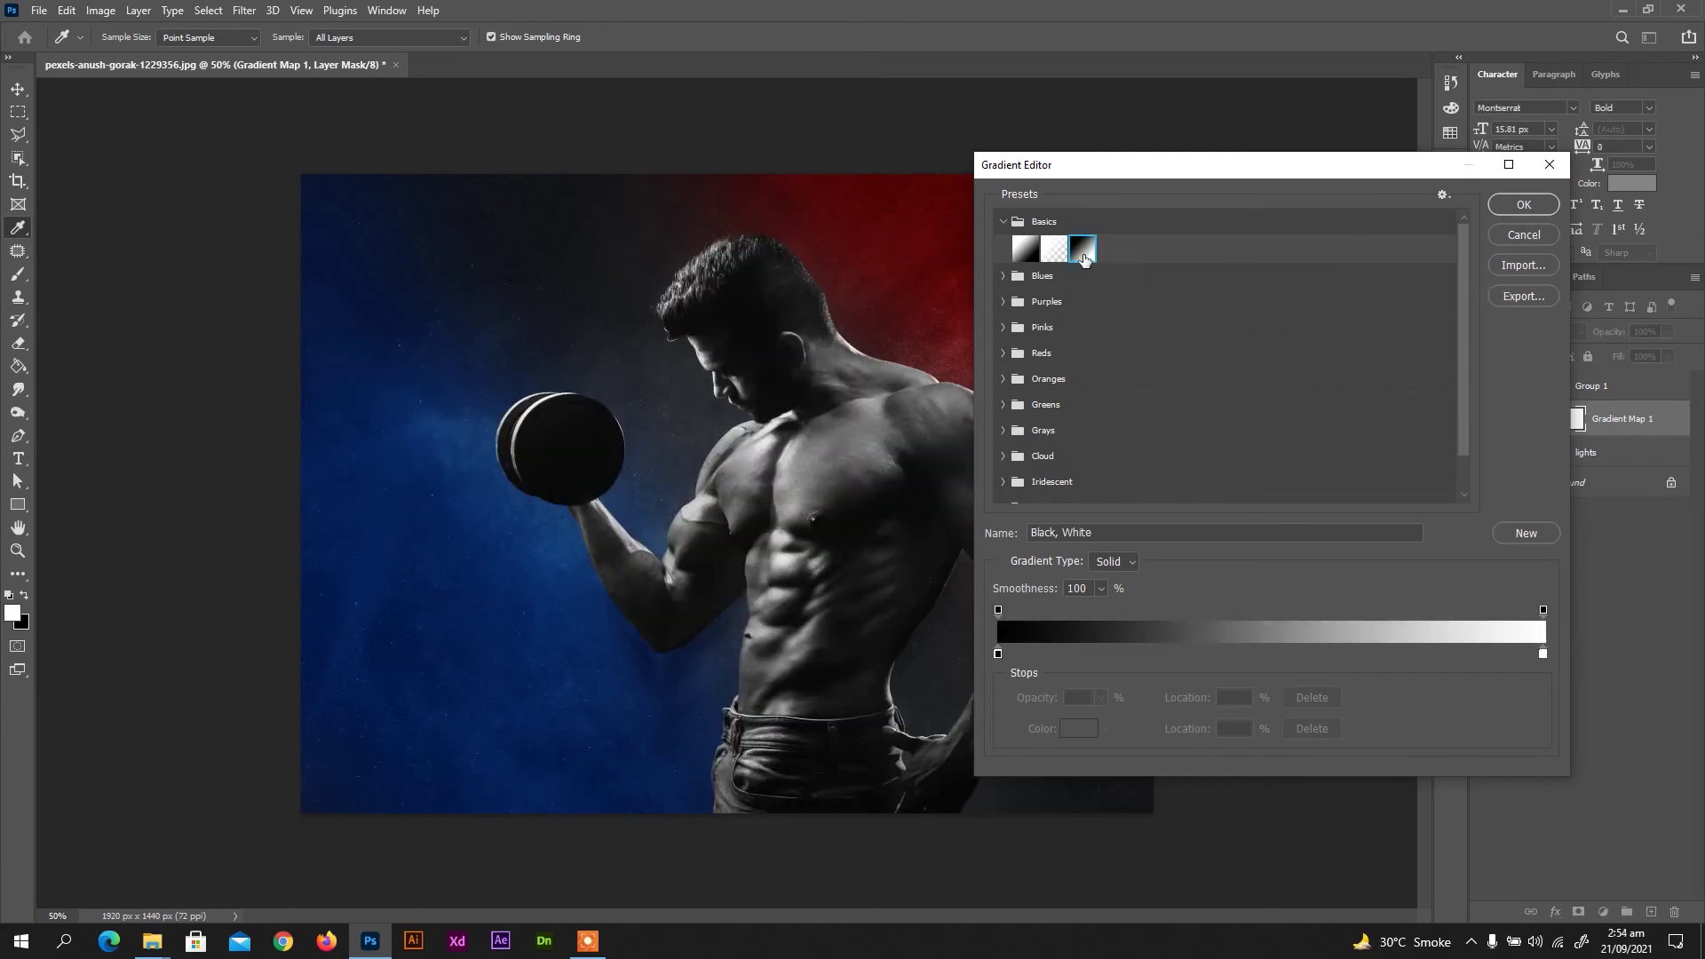
pyautogui.click(1023, 255)
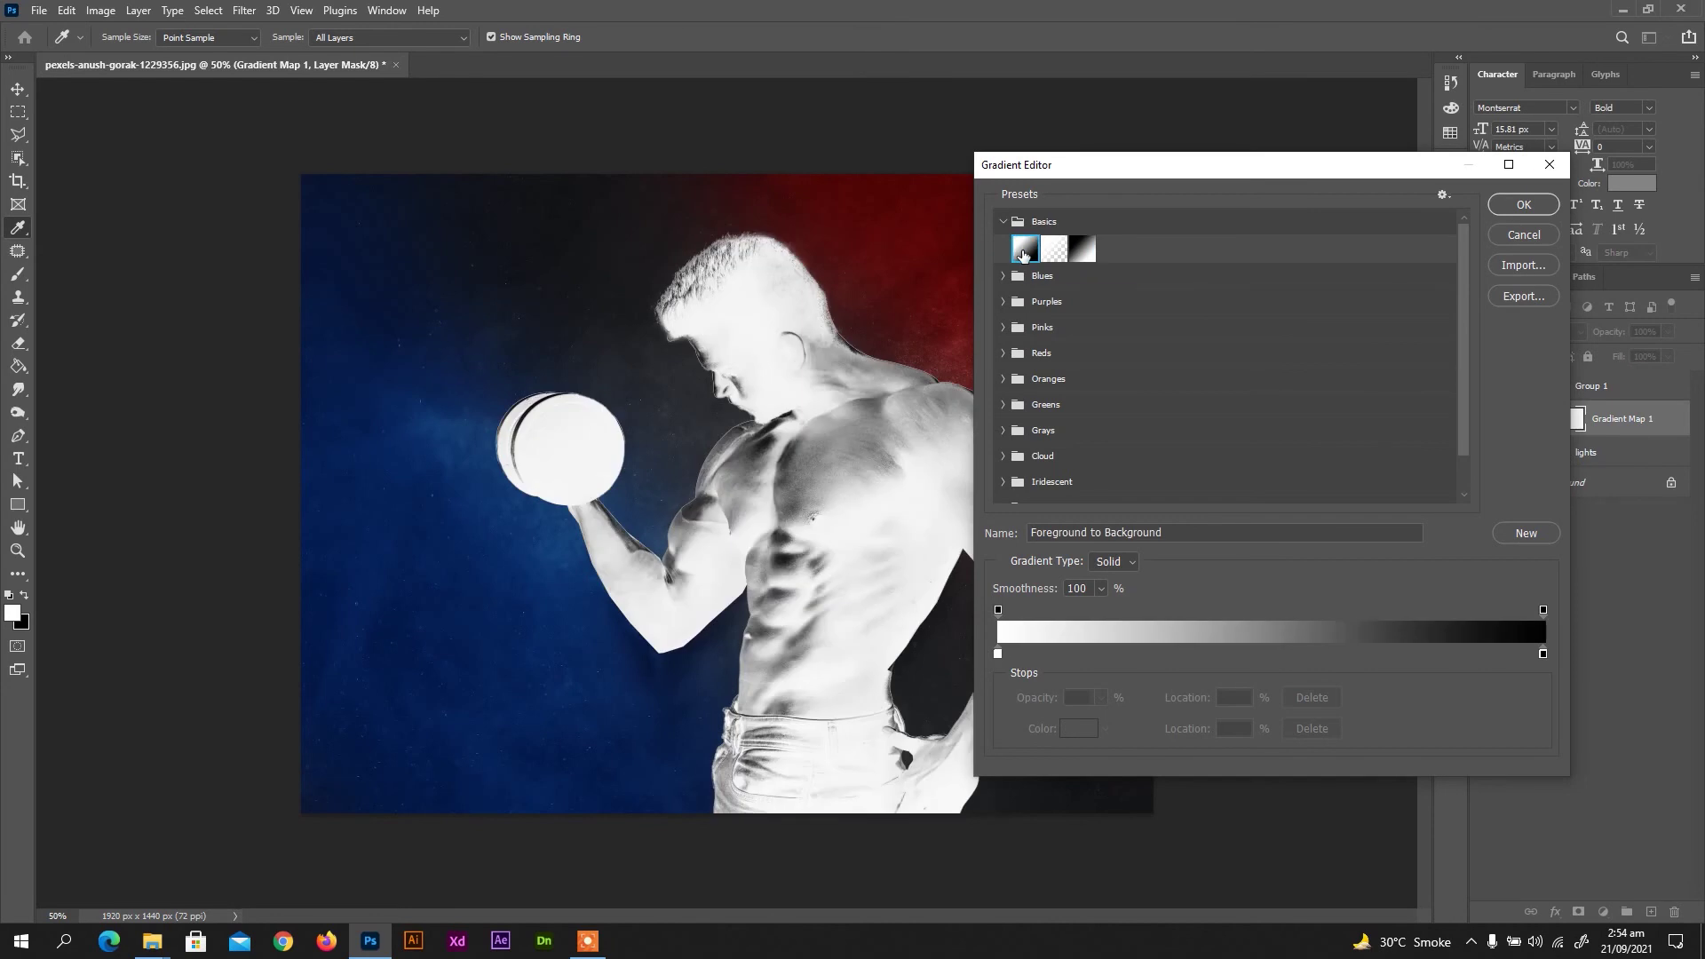
pyautogui.click(1085, 248)
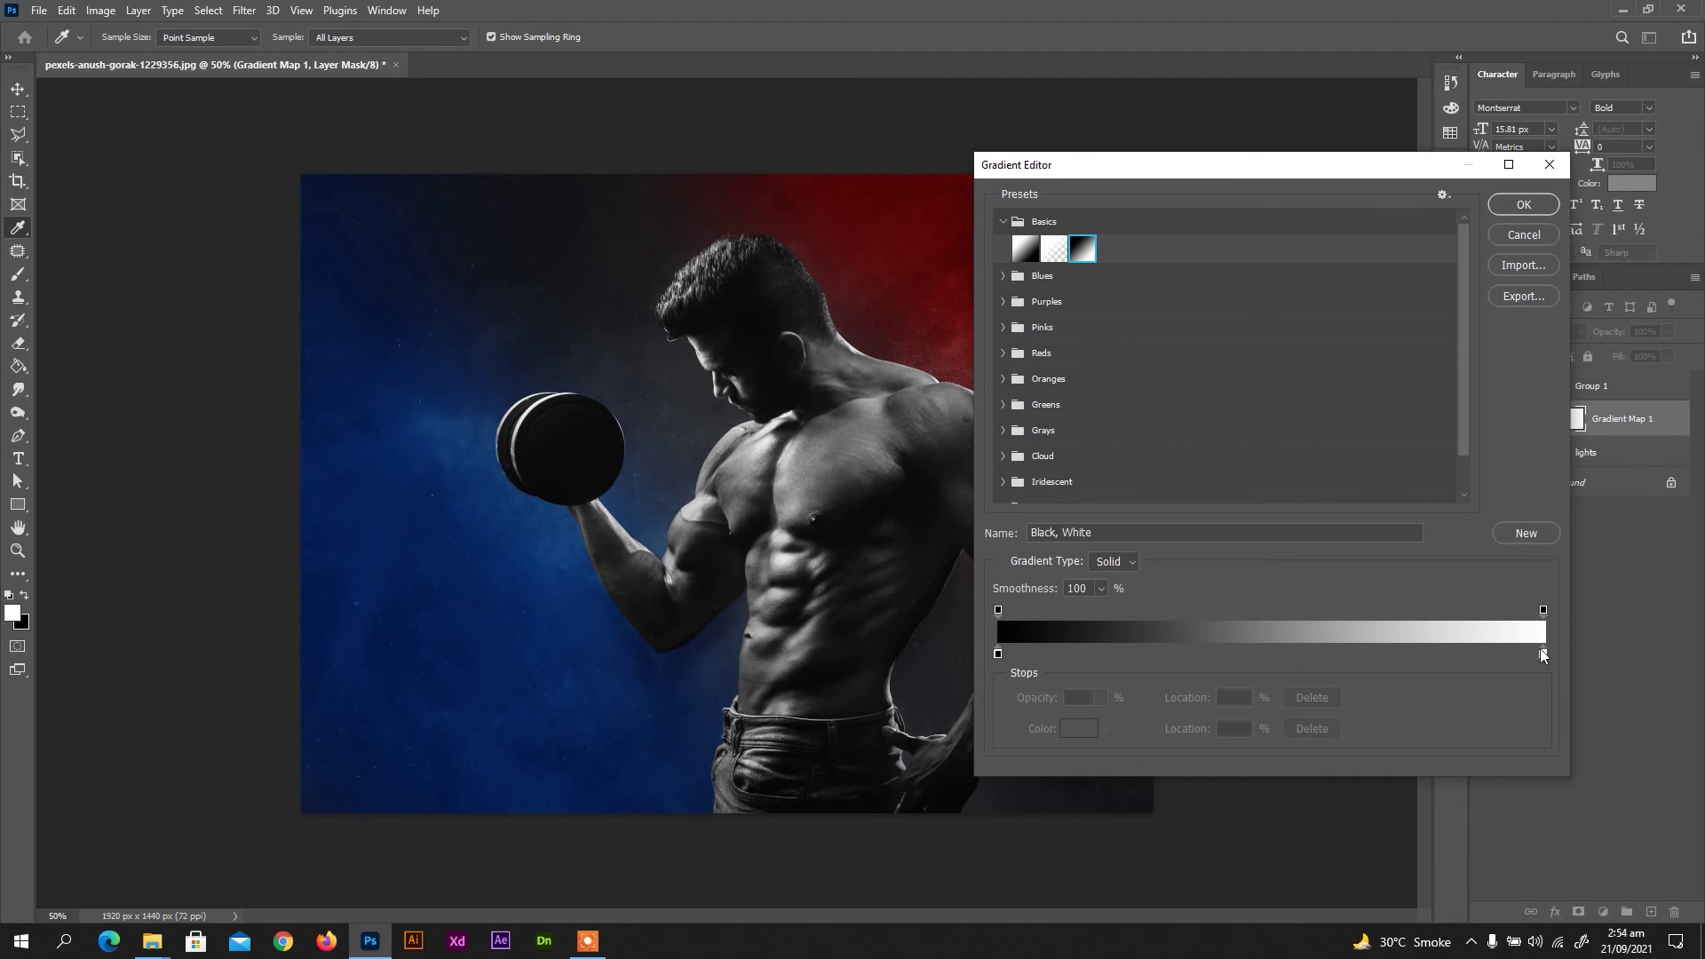
# Change the gradient's white end stop at location 100% to bright red and apply the black-to-red gradient
pyautogui.moveTo(1281, 173); pyautogui.dragTo(517, 156)
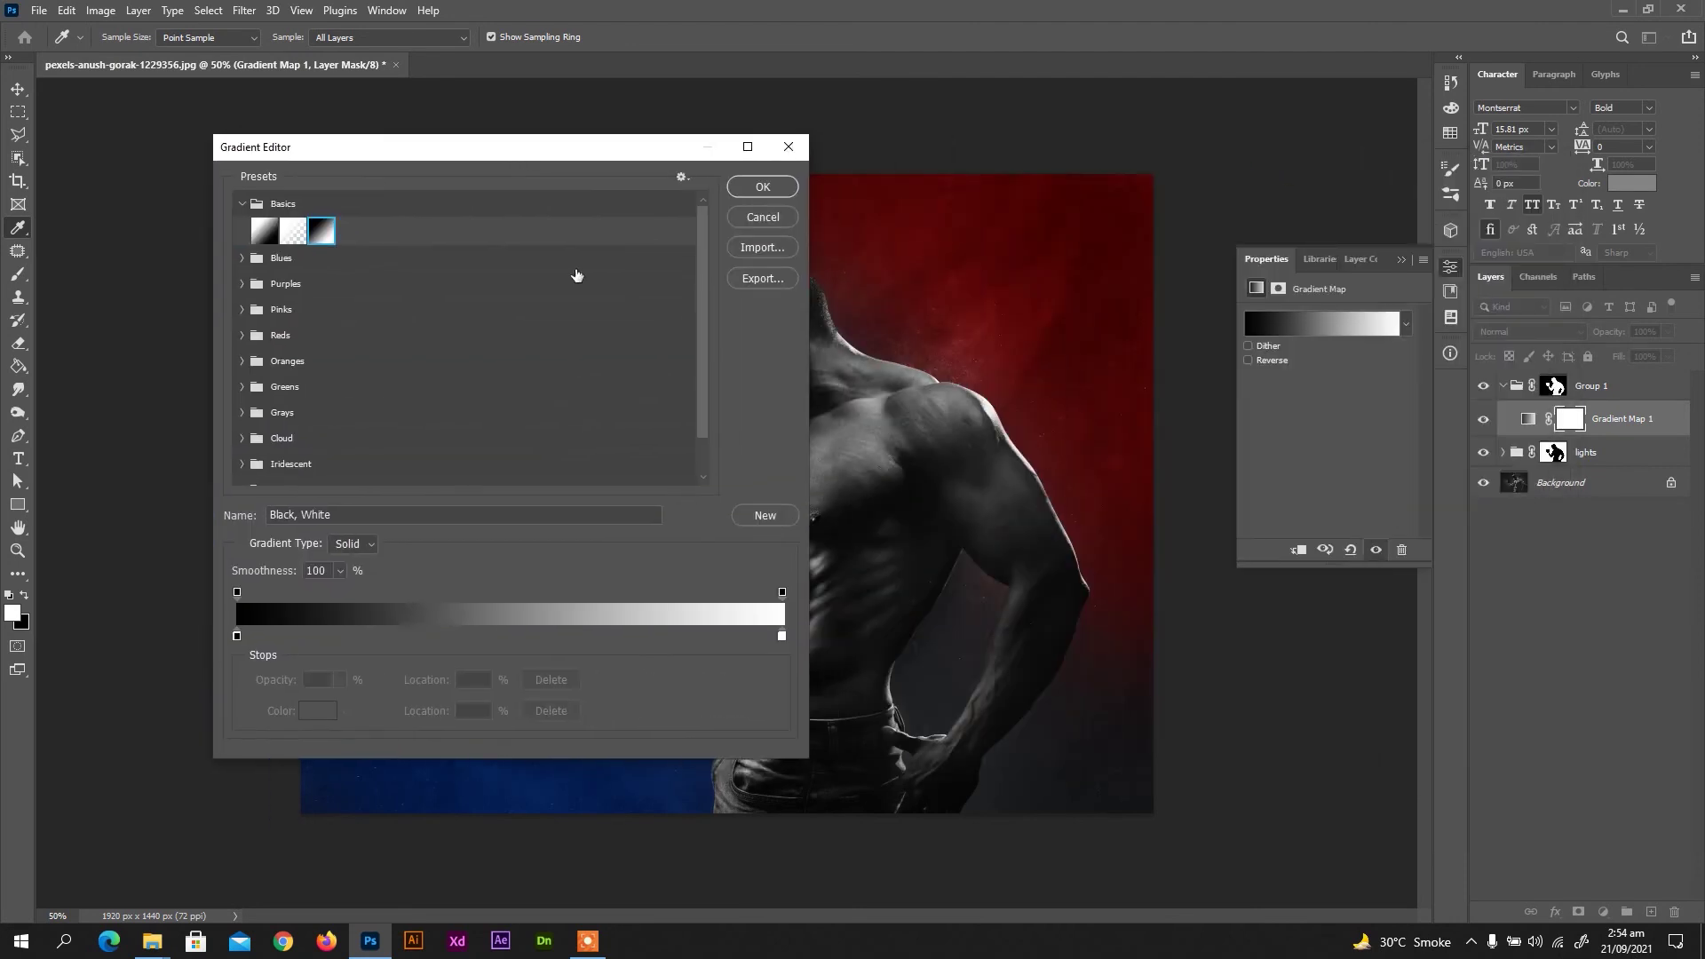
pyautogui.click(782, 636)
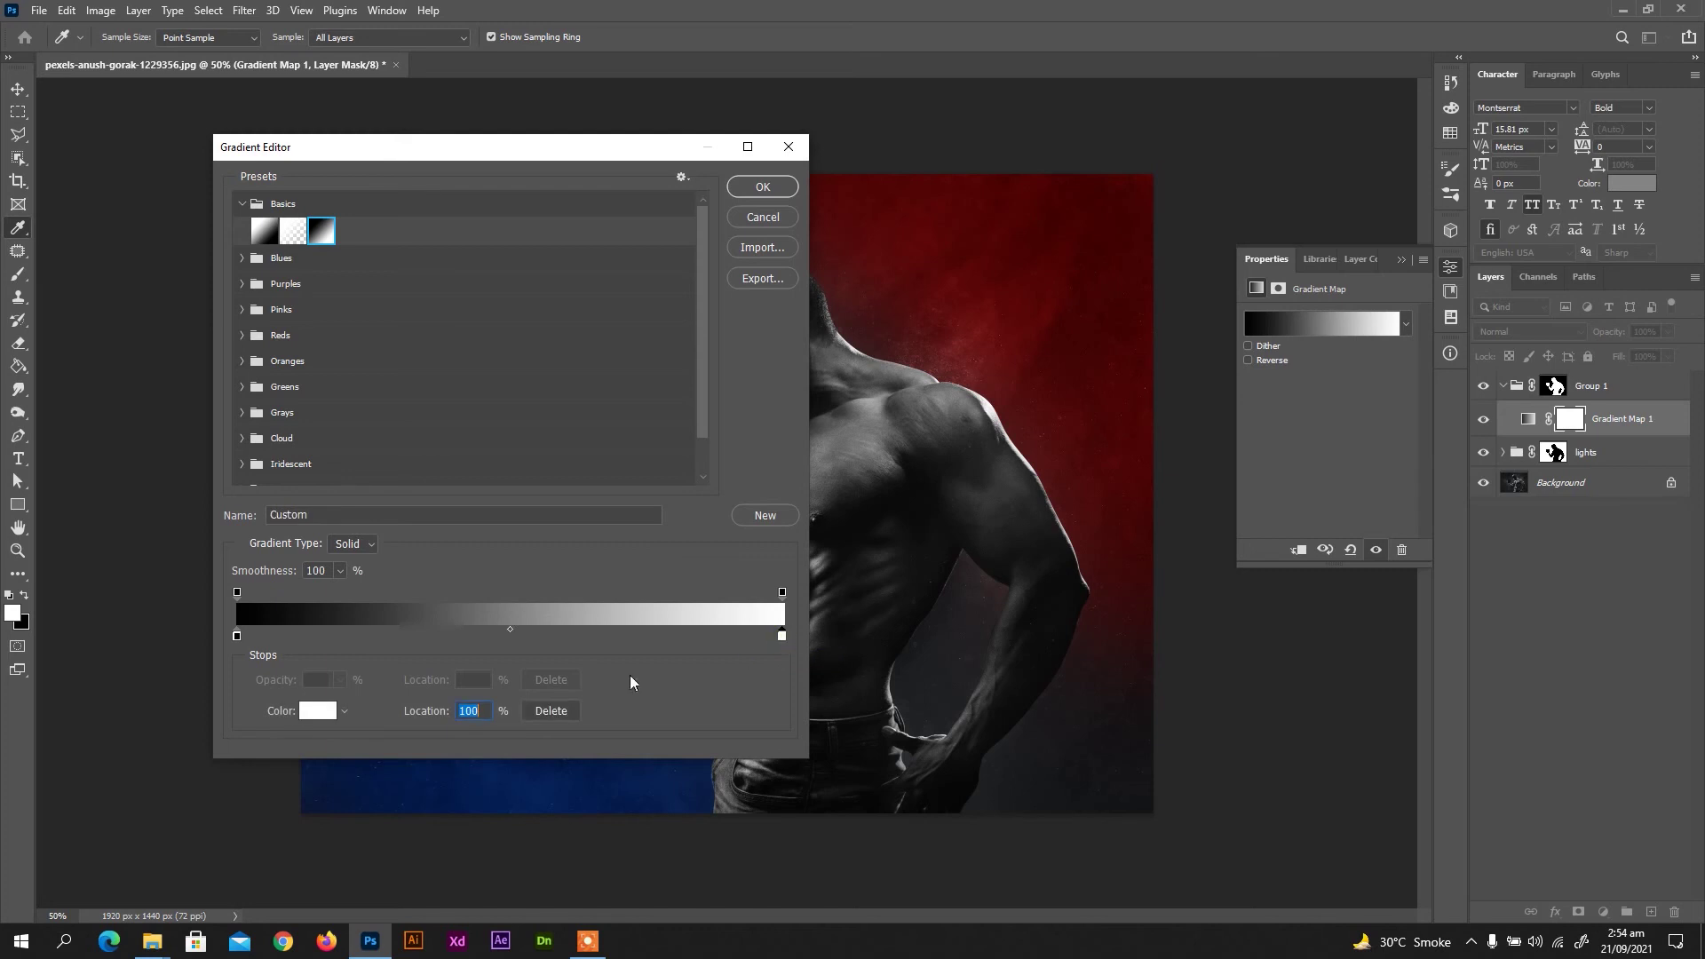
pyautogui.click(317, 710)
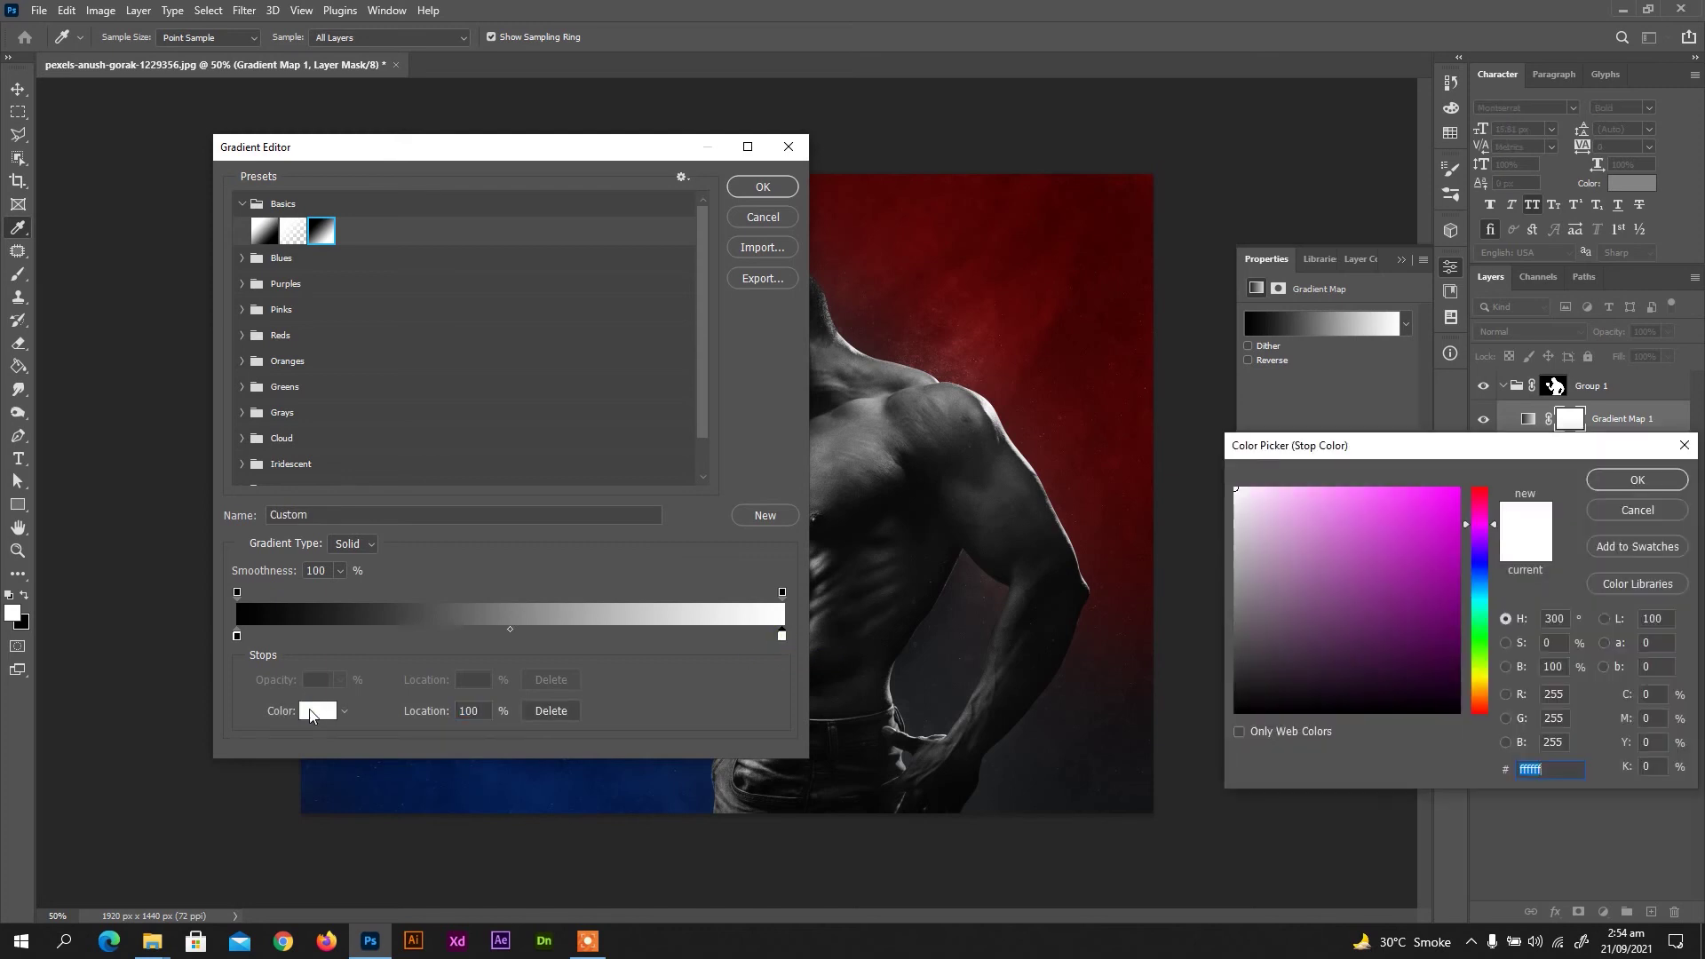
pyautogui.moveTo(1495, 524); pyautogui.dragTo(1495, 487)
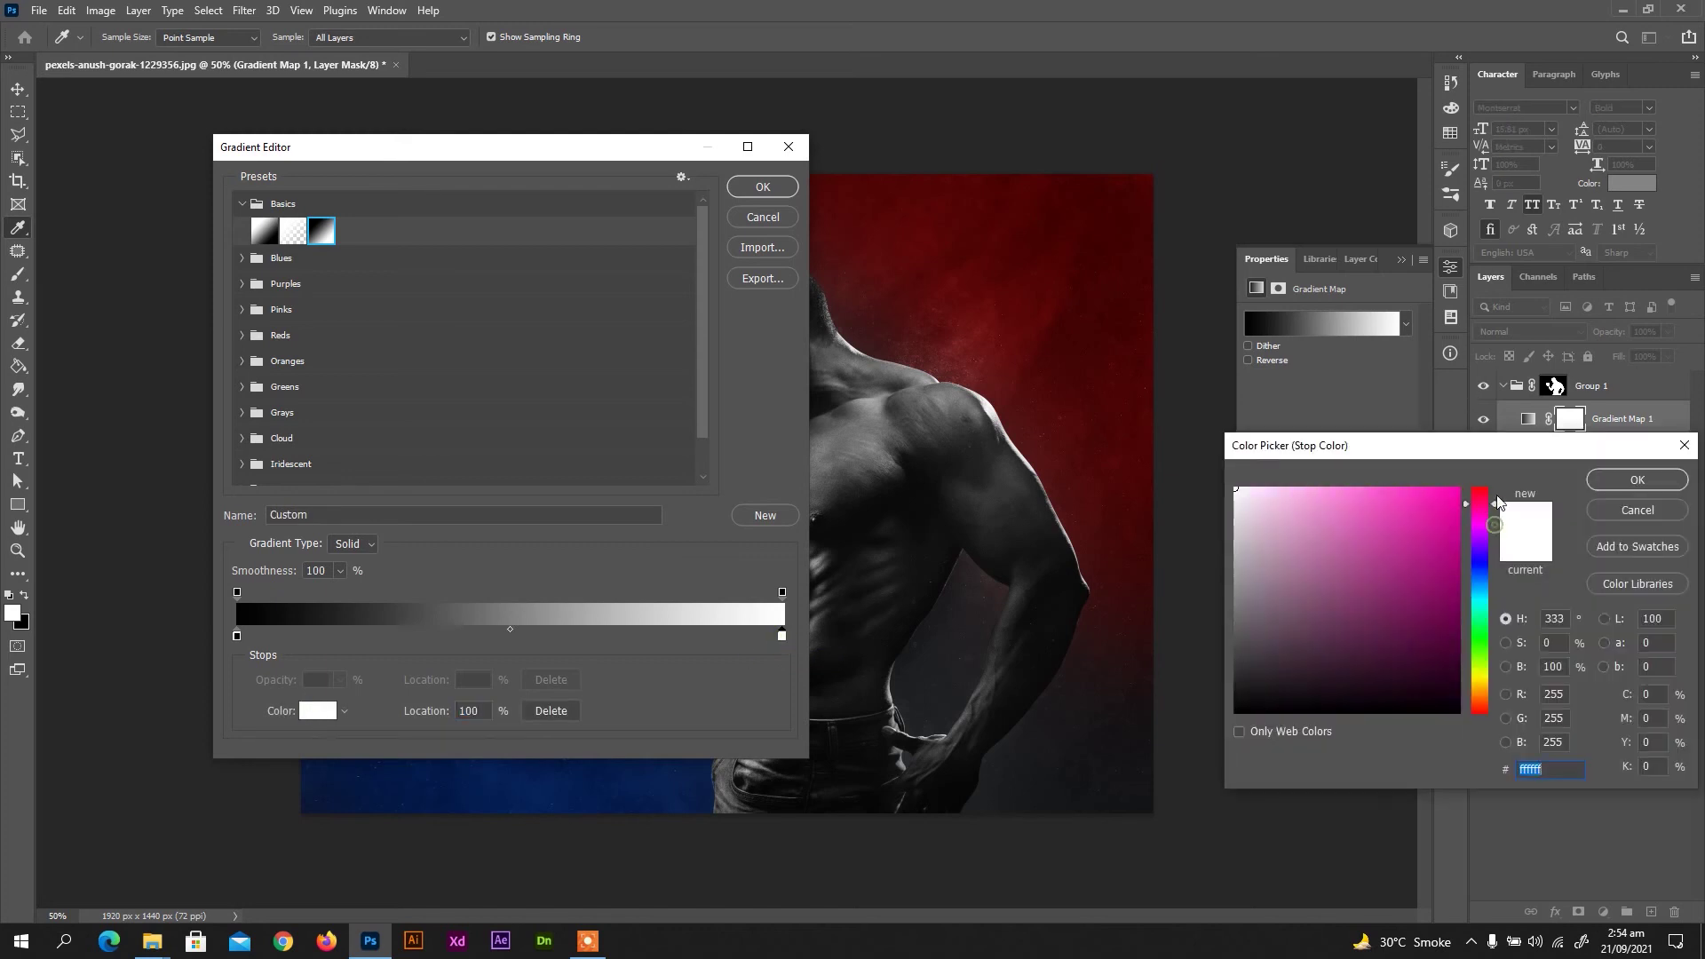
pyautogui.click(1459, 487)
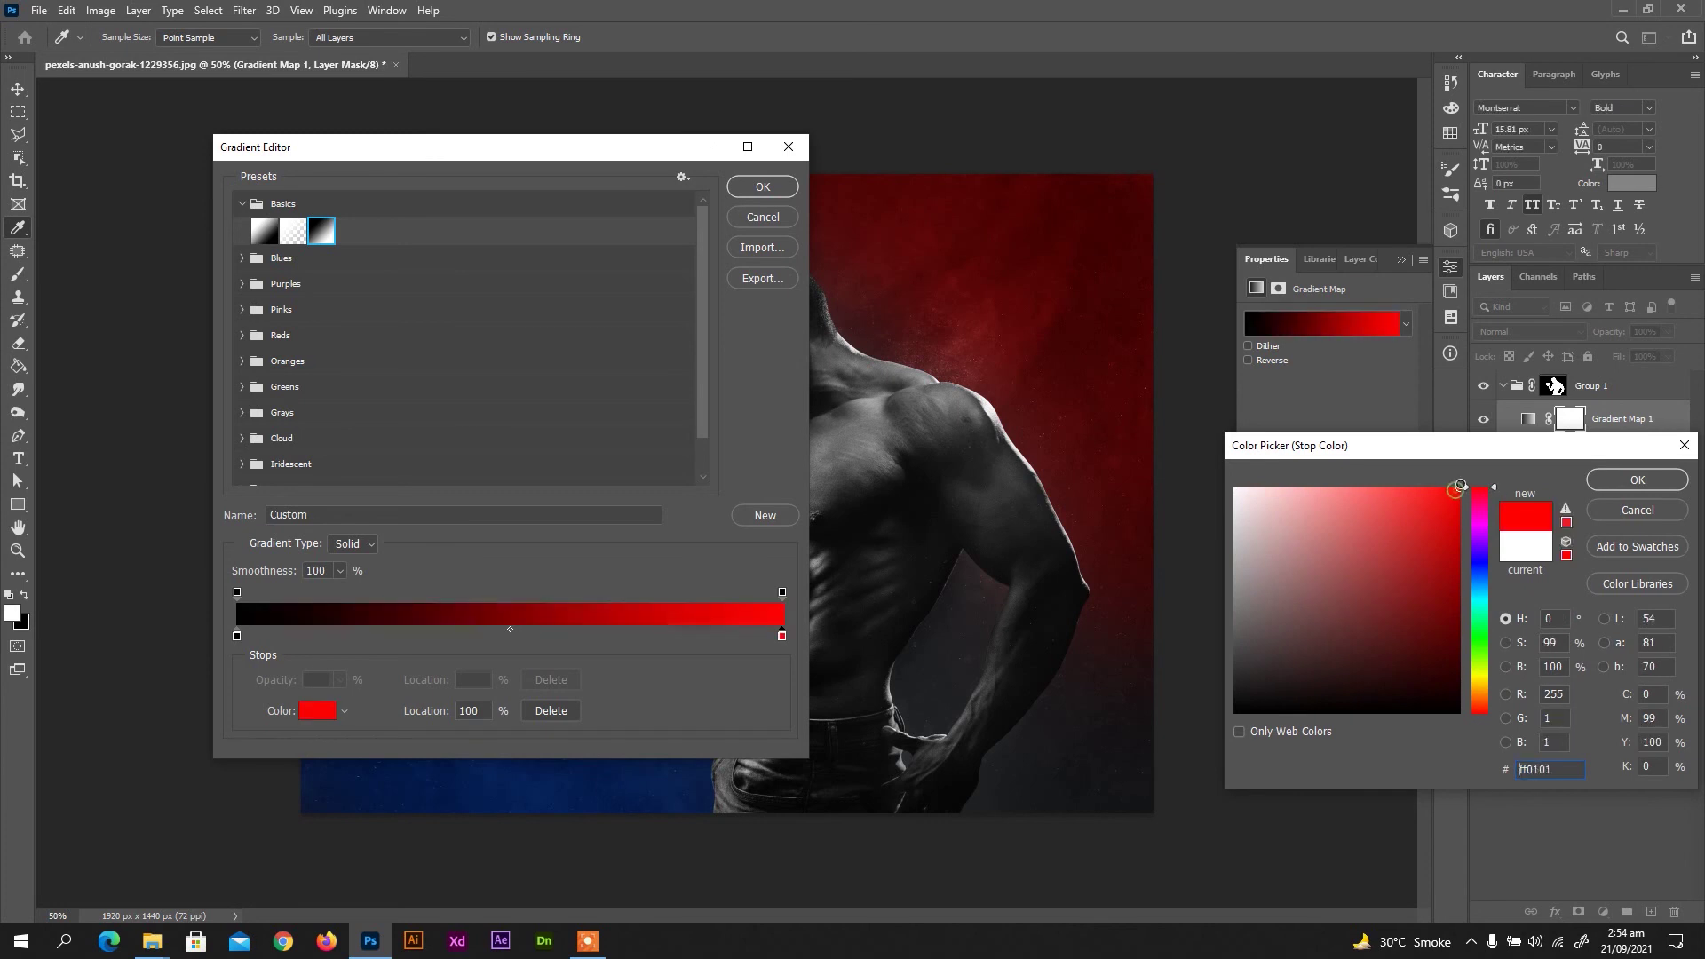
pyautogui.click(1636, 480)
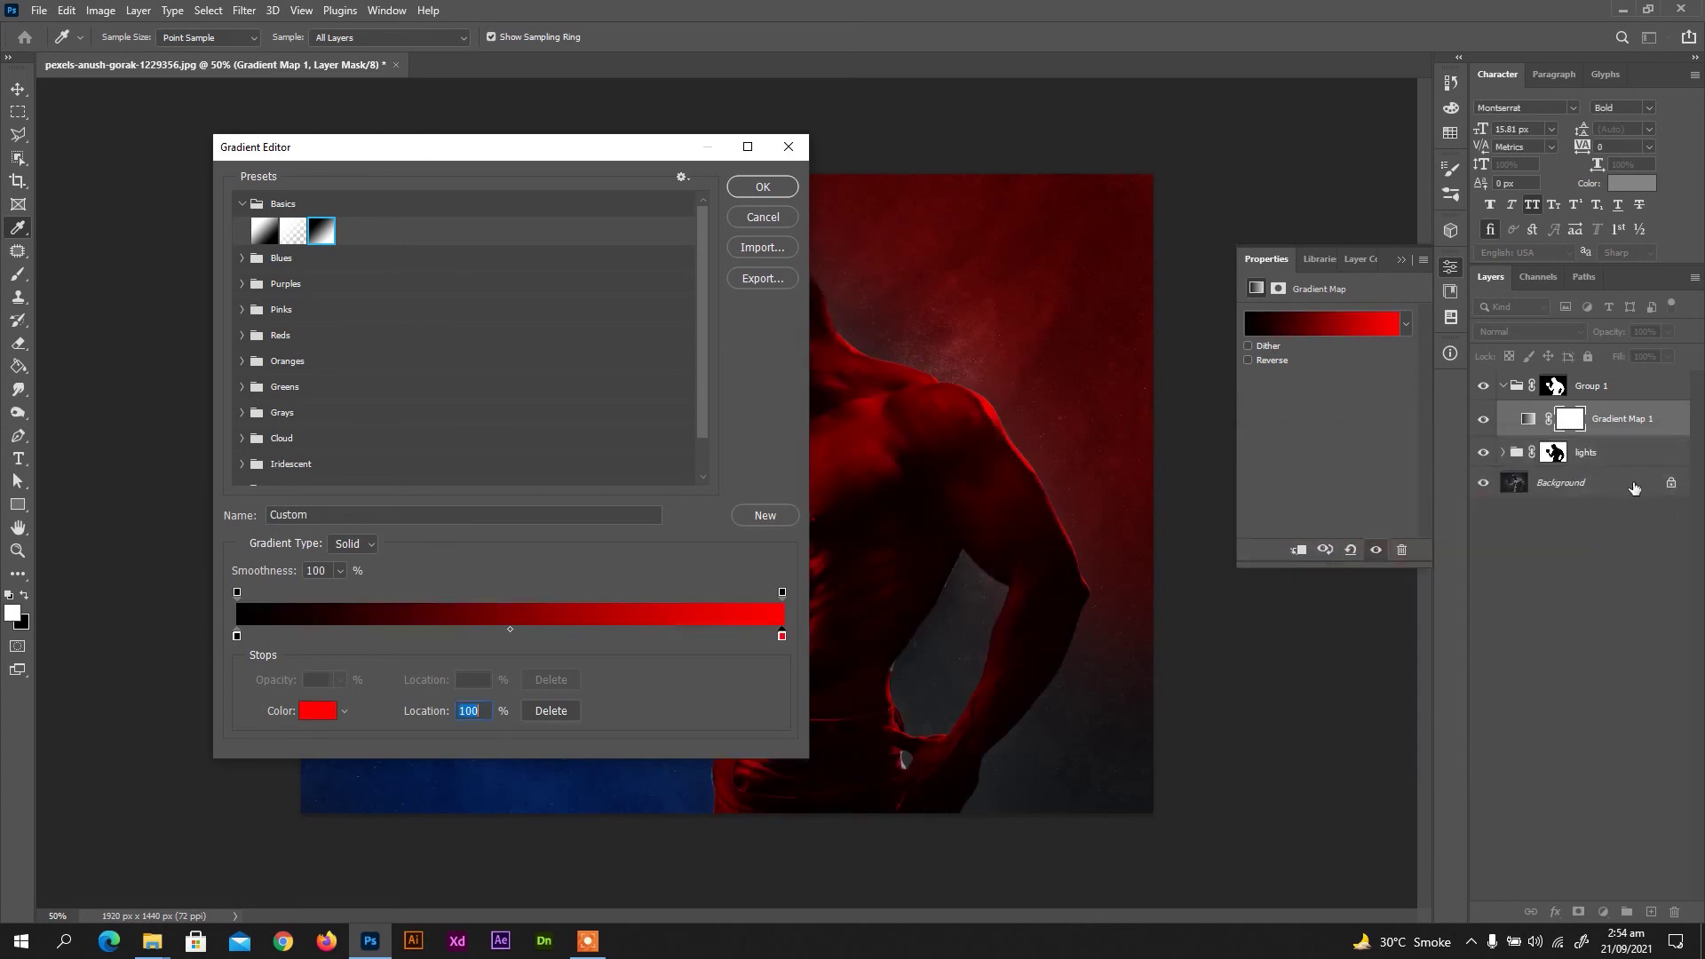
pyautogui.click(762, 187)
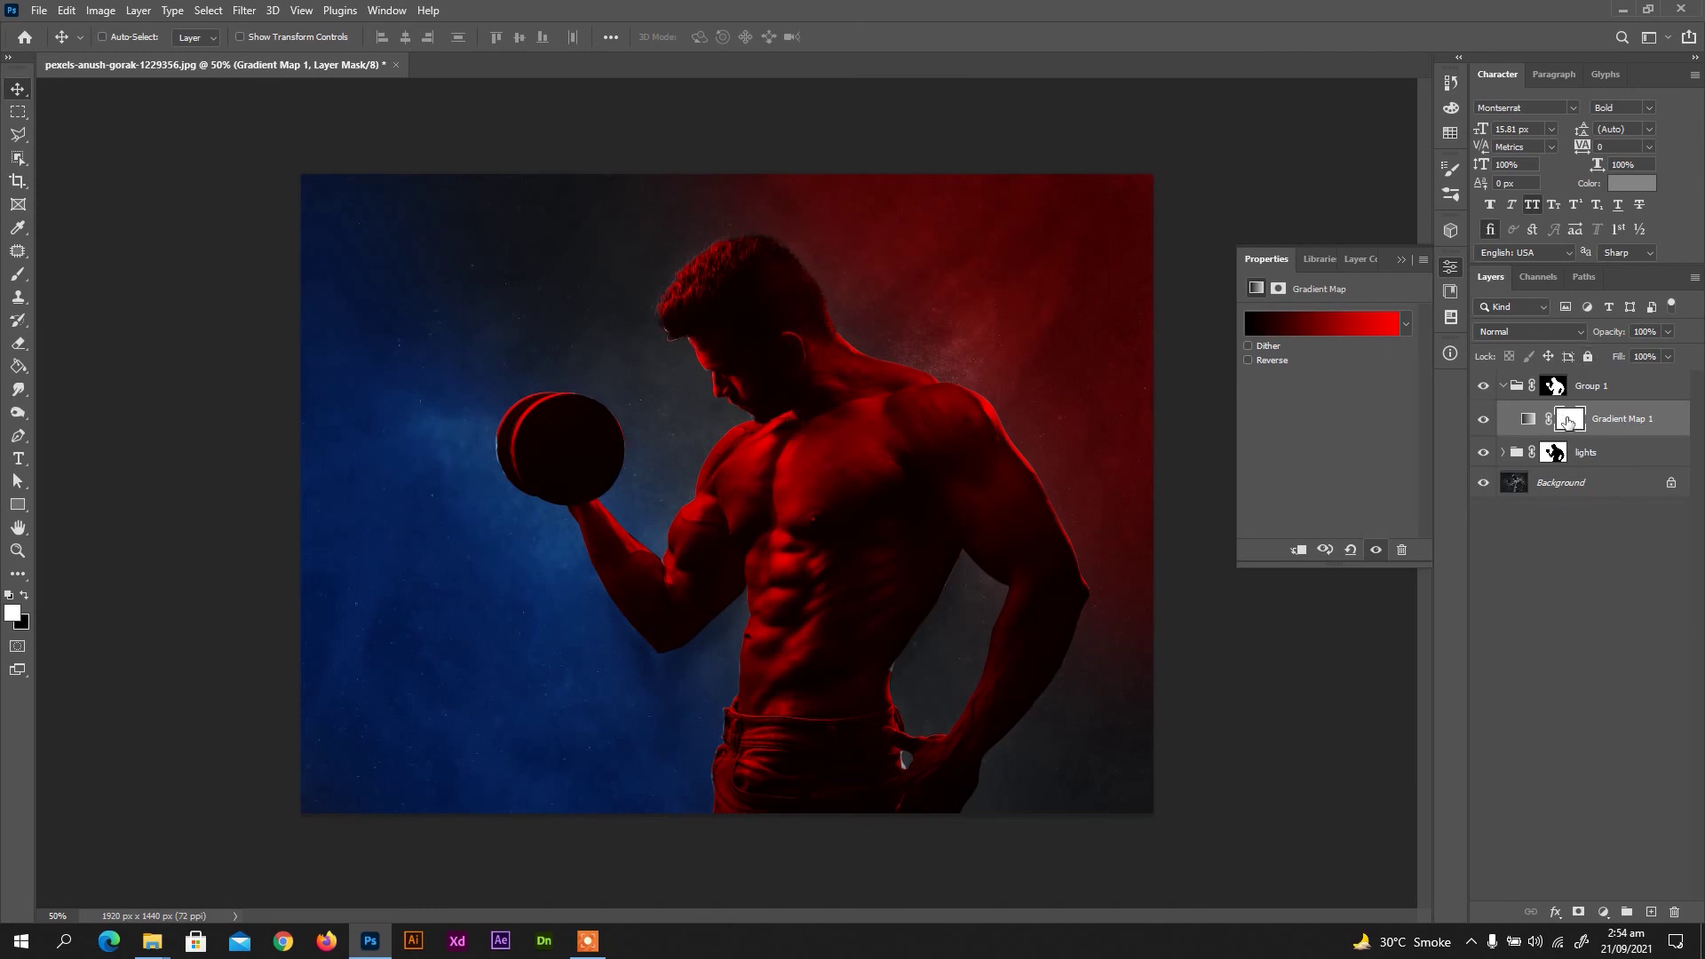
# Set the Gradient Map 1 layer's blend mode to Hard Light and its opacity to 87%
pyautogui.click(1520, 424)
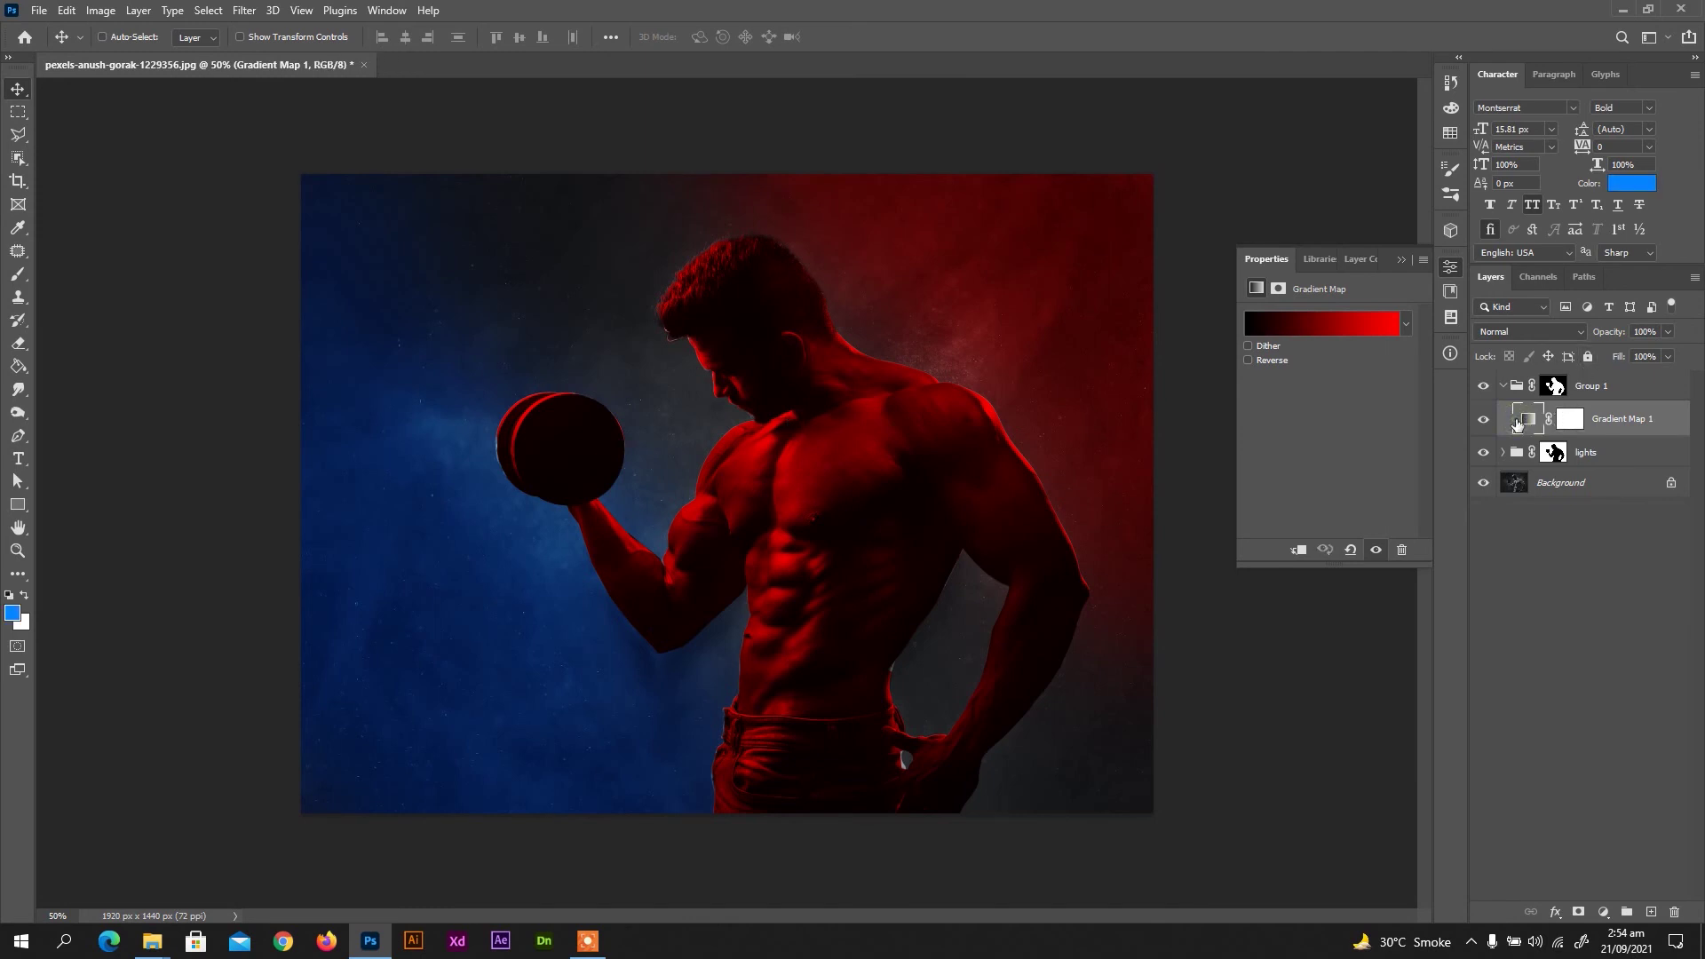
pyautogui.click(1498, 334)
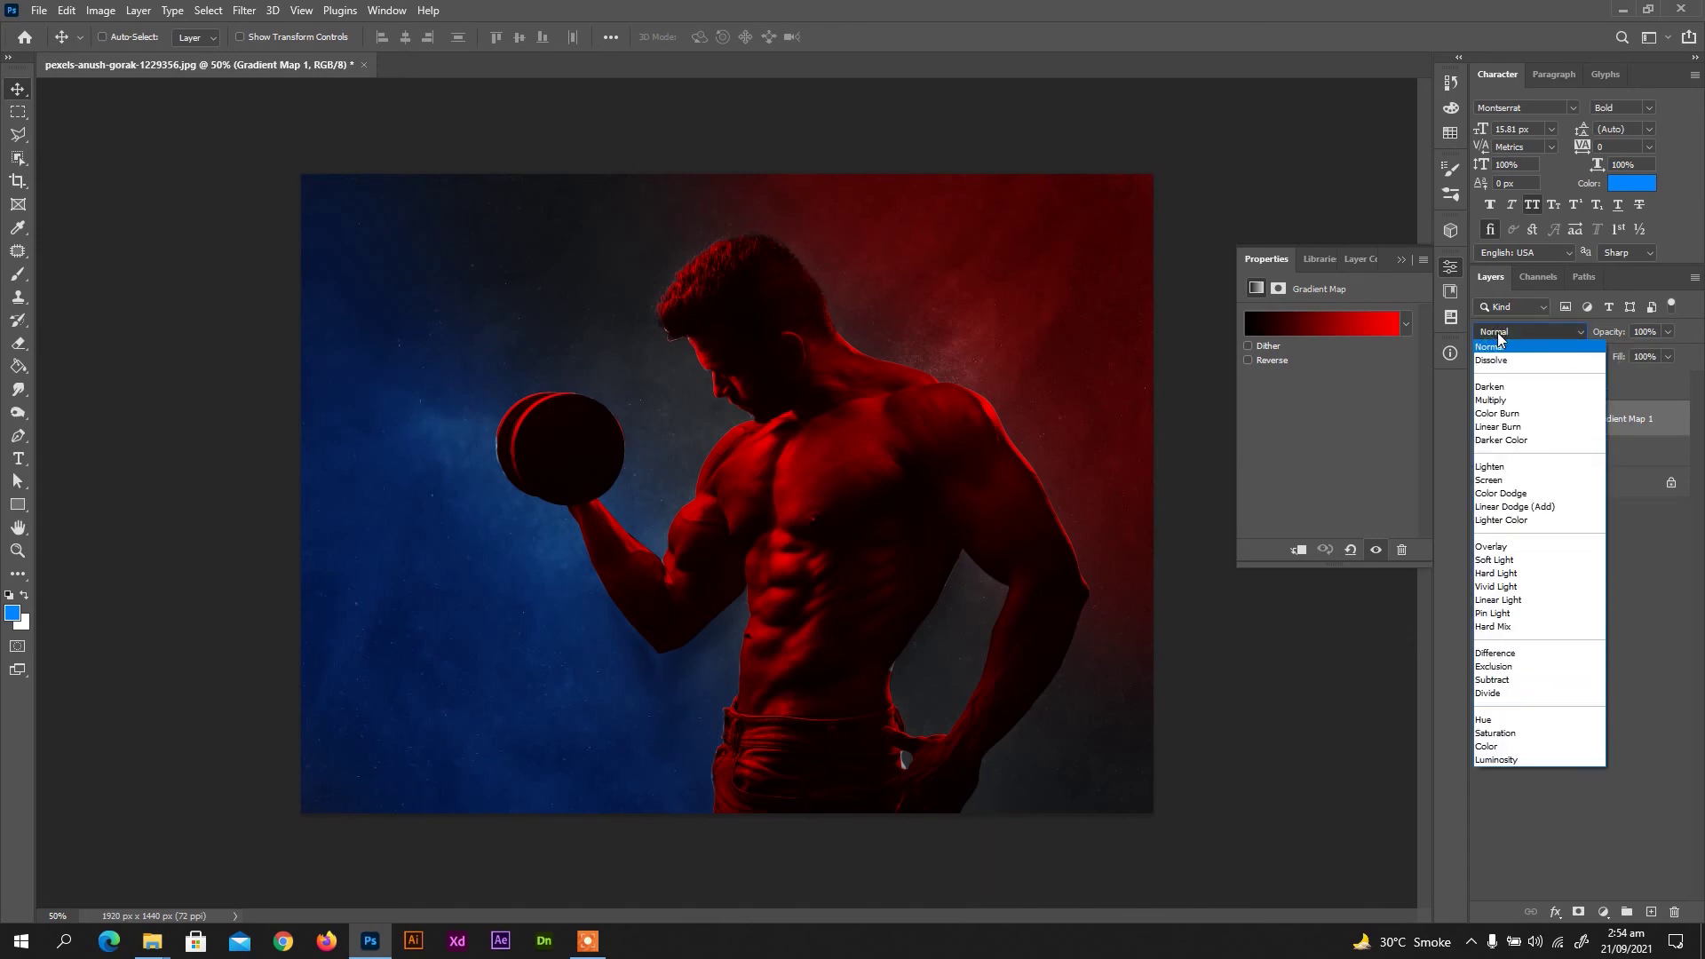
pyautogui.click(1500, 575)
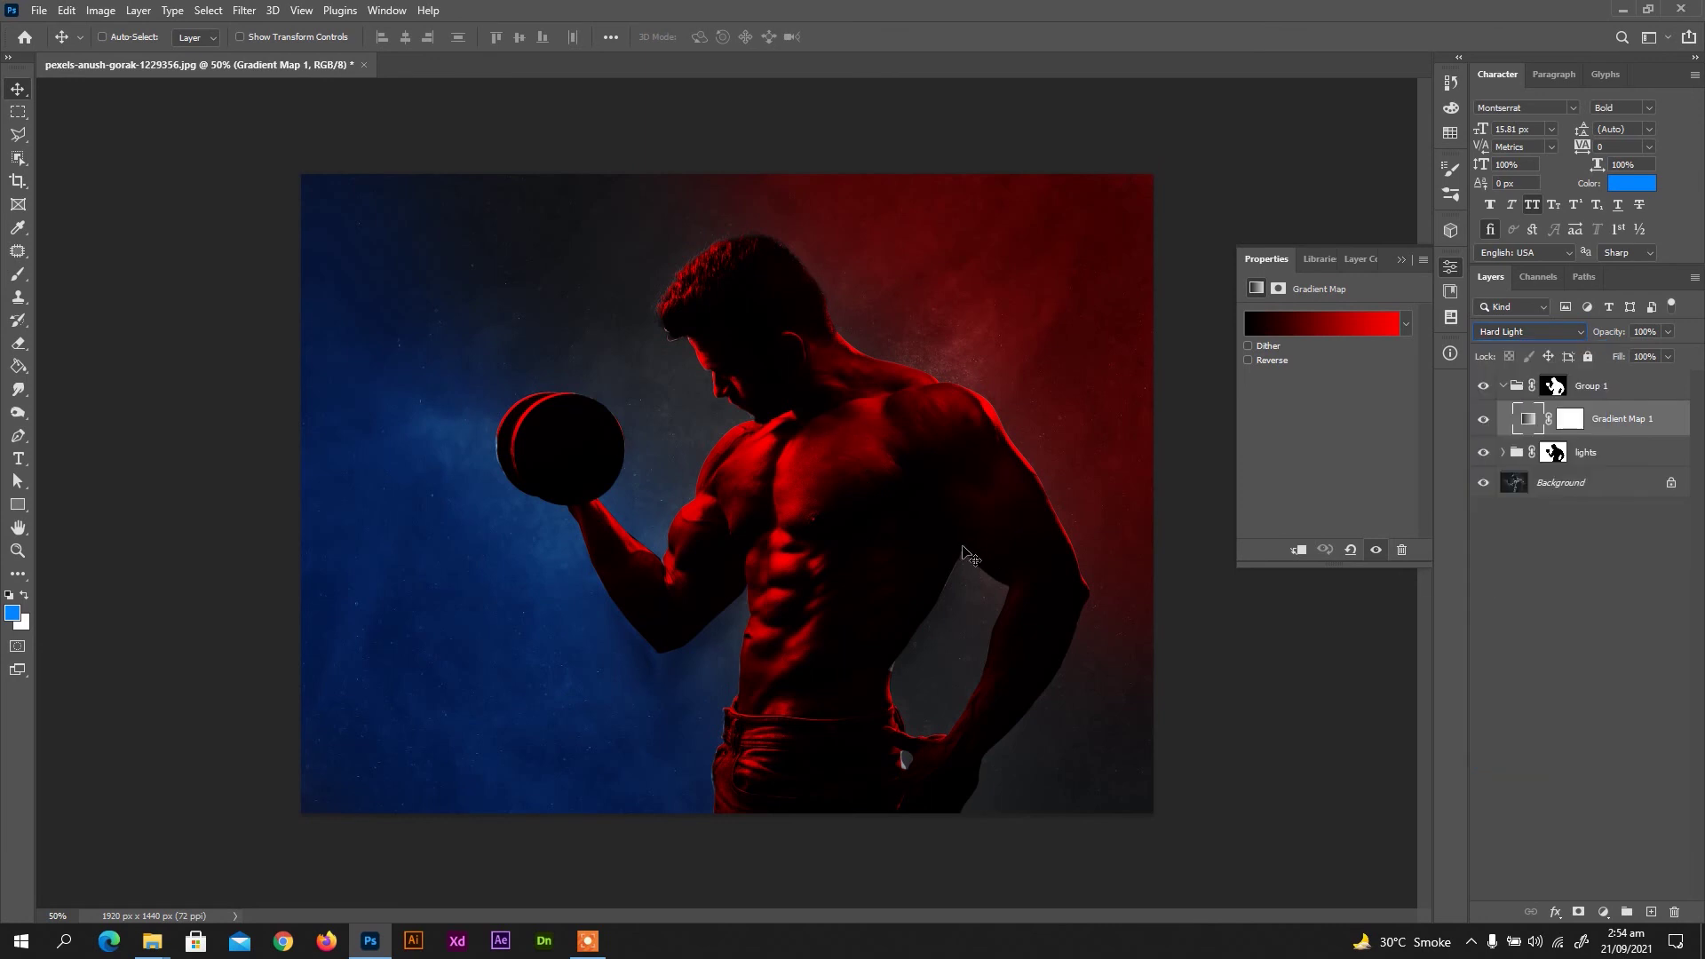
pyautogui.click(1667, 332)
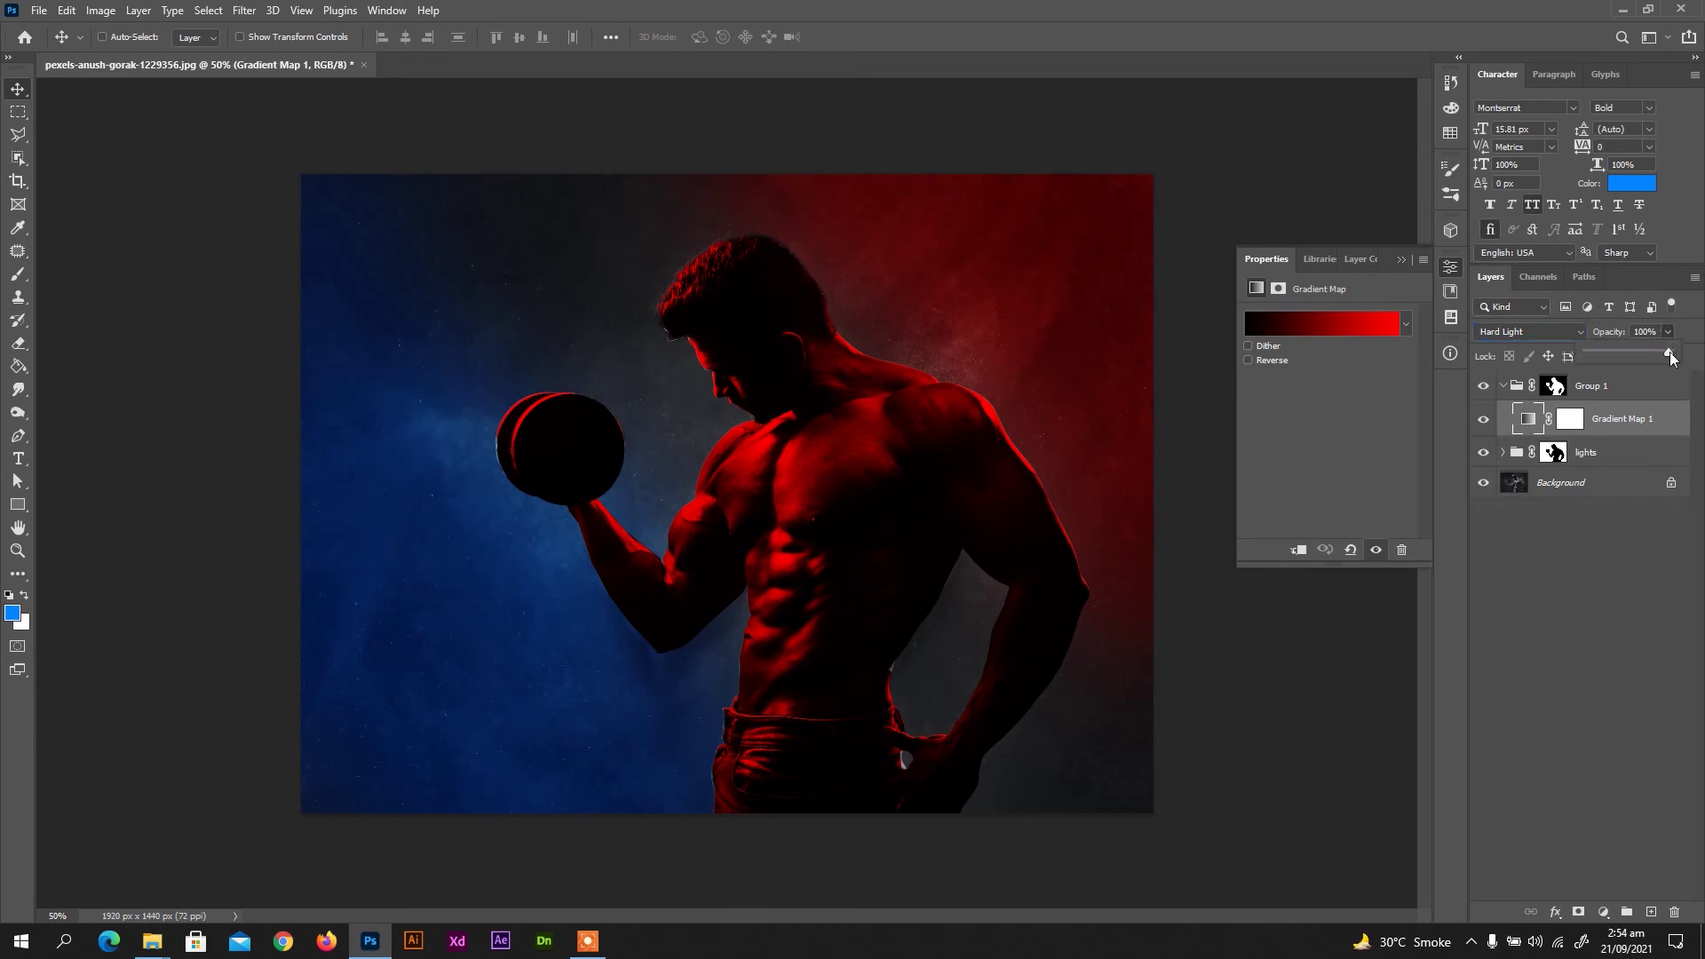
pyautogui.moveTo(1670, 356); pyautogui.dragTo(1666, 357)
pyautogui.moveTo(1658, 349); pyautogui.dragTo(1650, 349)
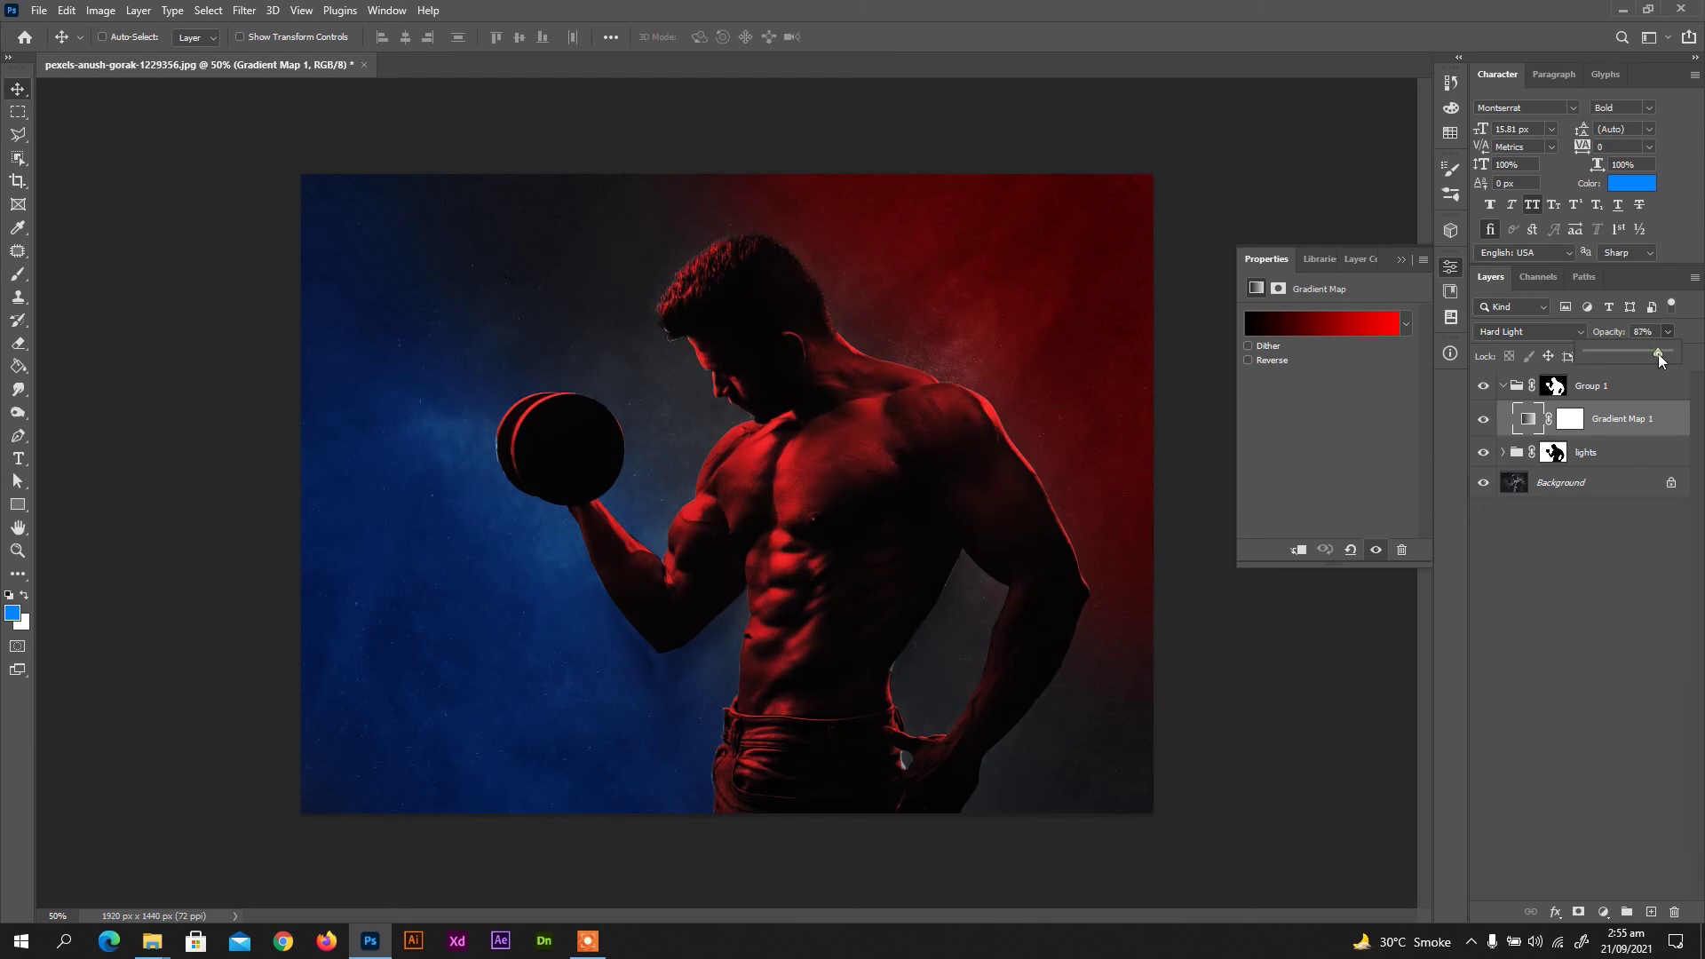
pyautogui.click(1689, 327)
# Paint black on the Gradient Map 1 mask with a 300 px brush to remove red from the face, chest, dumbbell arm, abs and jeans
pyautogui.click(1569, 423)
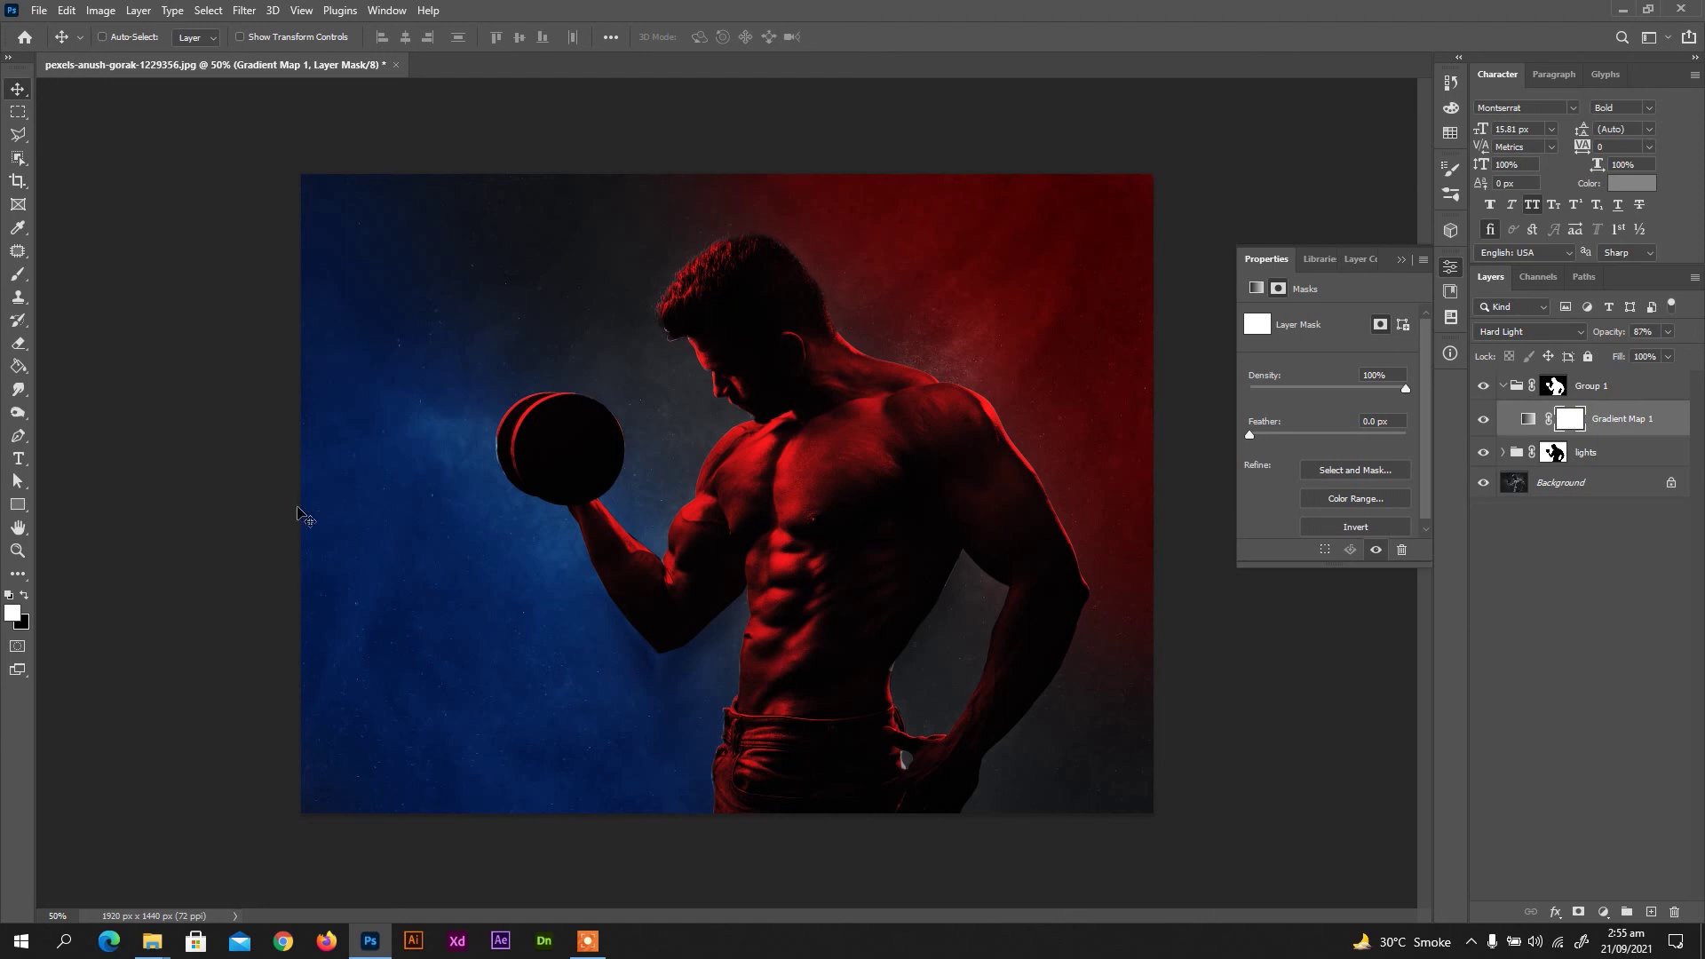
pyautogui.click(19, 275)
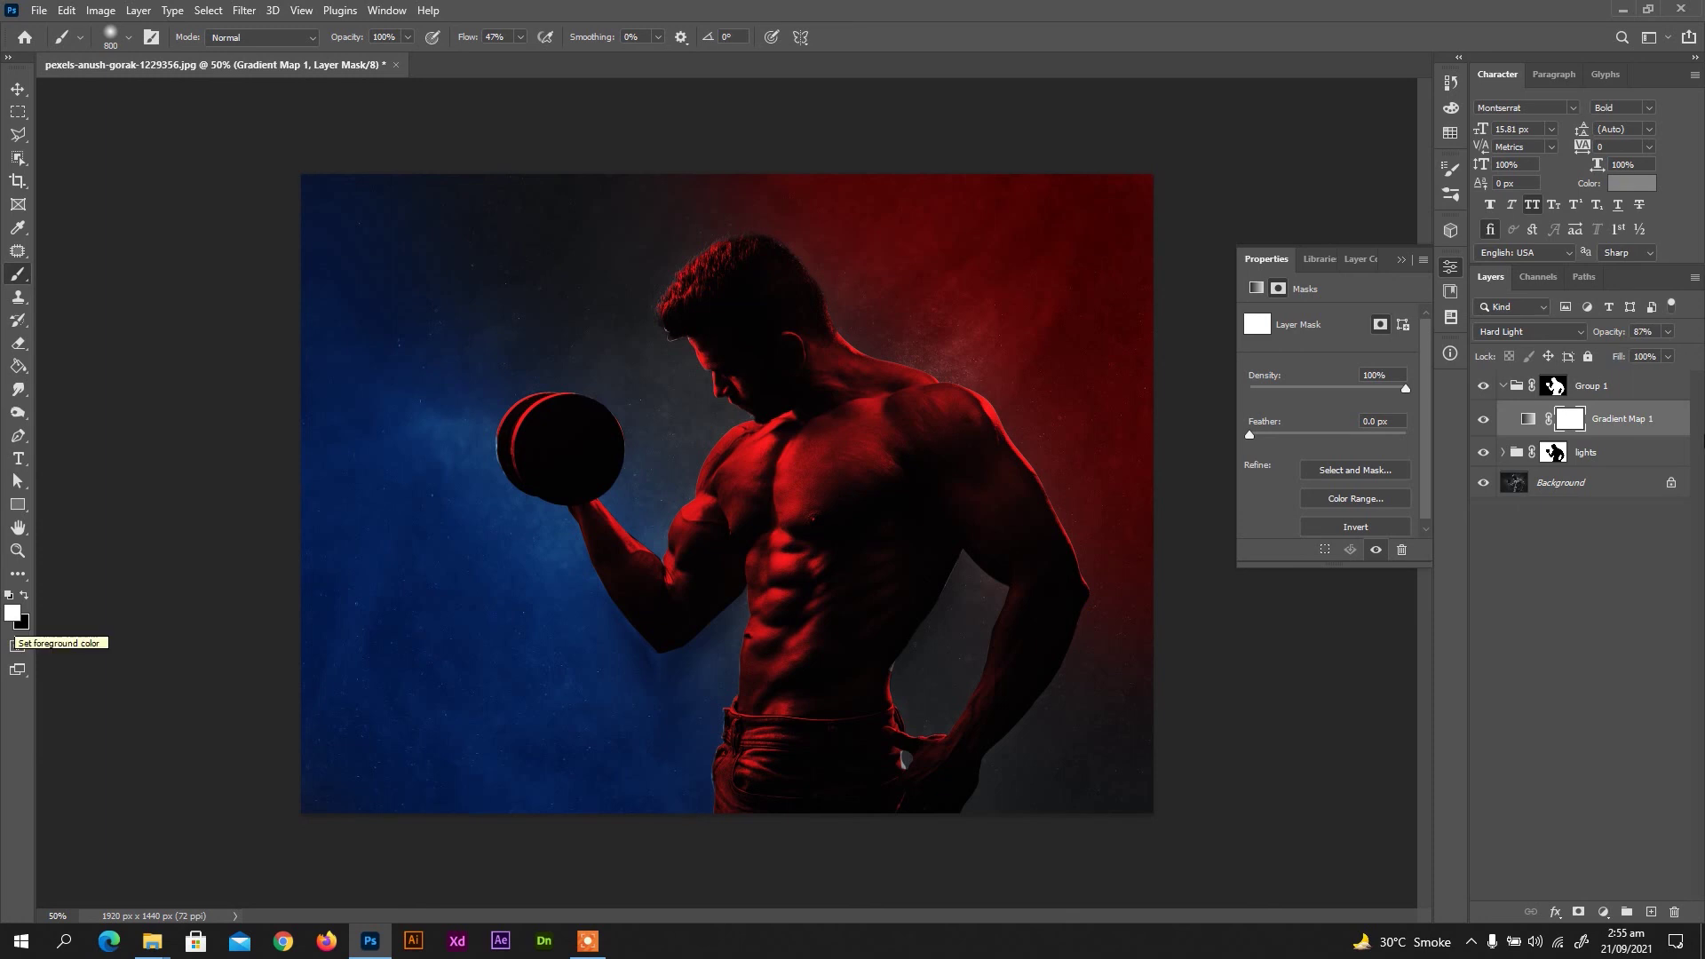
pyautogui.click(25, 595)
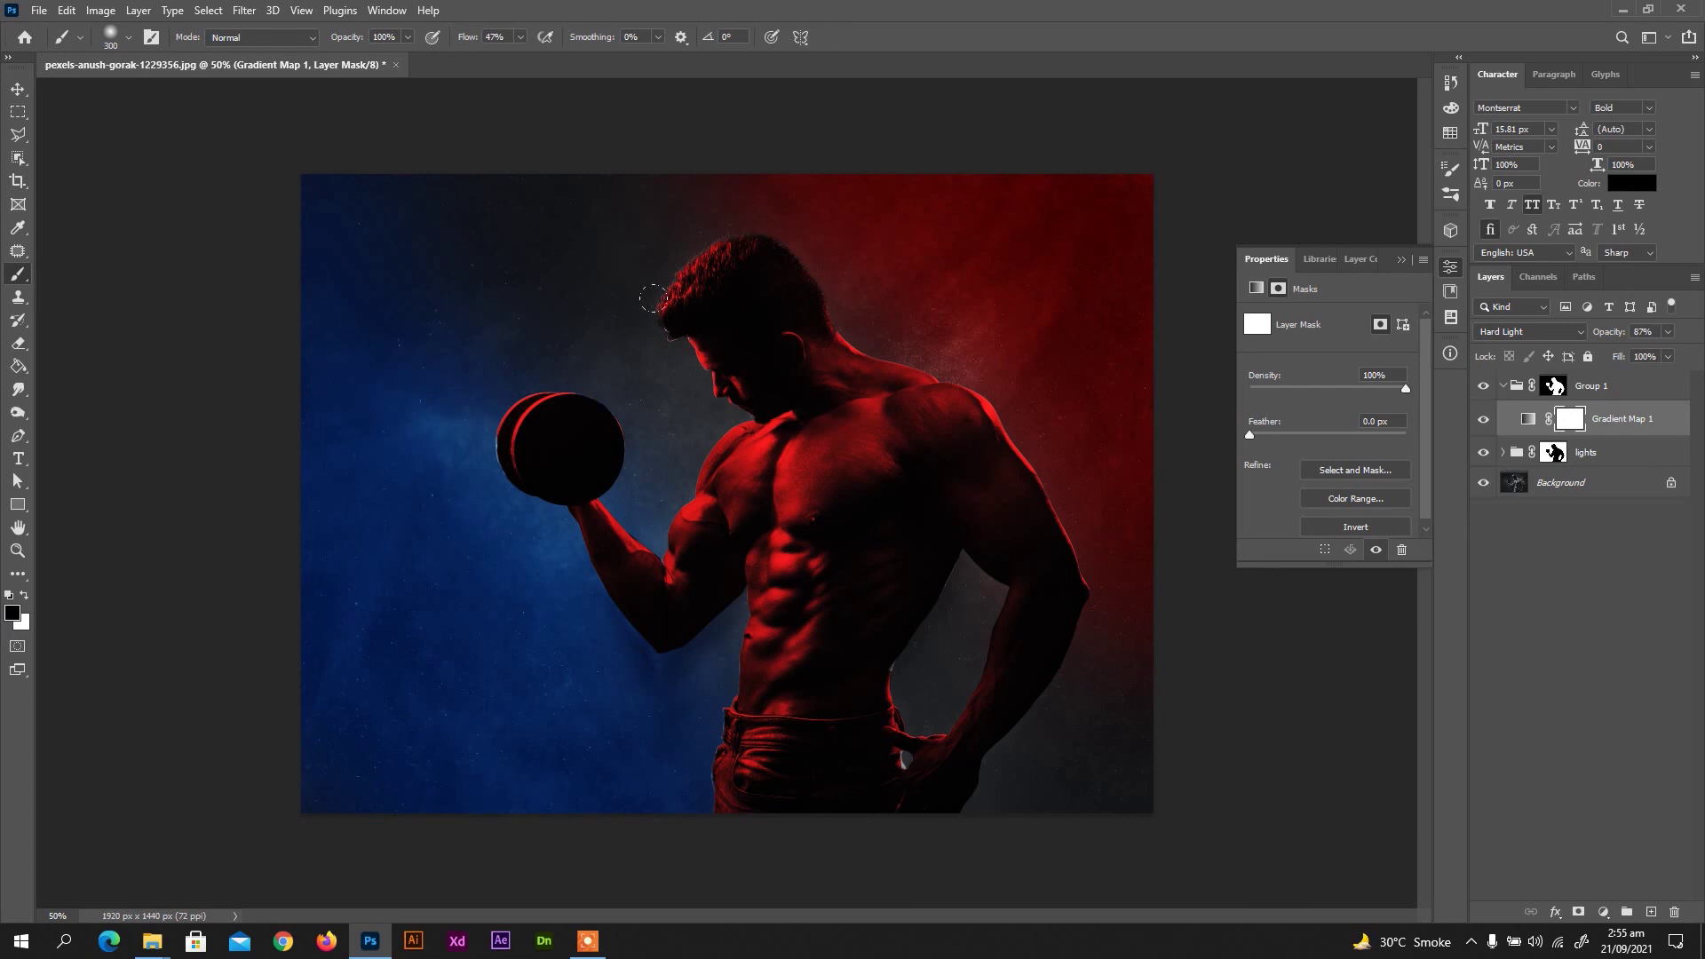
pyautogui.moveTo(669, 313)
pyautogui.mouseDown()
pyautogui.moveTo(645, 274)
pyautogui.moveTo(707, 396)
pyautogui.moveTo(733, 414)
pyautogui.moveTo(732, 399)
pyautogui.moveTo(773, 466)
pyautogui.moveTo(875, 444)
pyautogui.moveTo(688, 529)
pyautogui.moveTo(675, 568)
pyautogui.moveTo(578, 508)
pyautogui.mouseUp()
pyautogui.moveTo(531, 356)
pyautogui.mouseDown()
pyautogui.moveTo(523, 409)
pyautogui.moveTo(516, 391)
pyautogui.mouseUp()
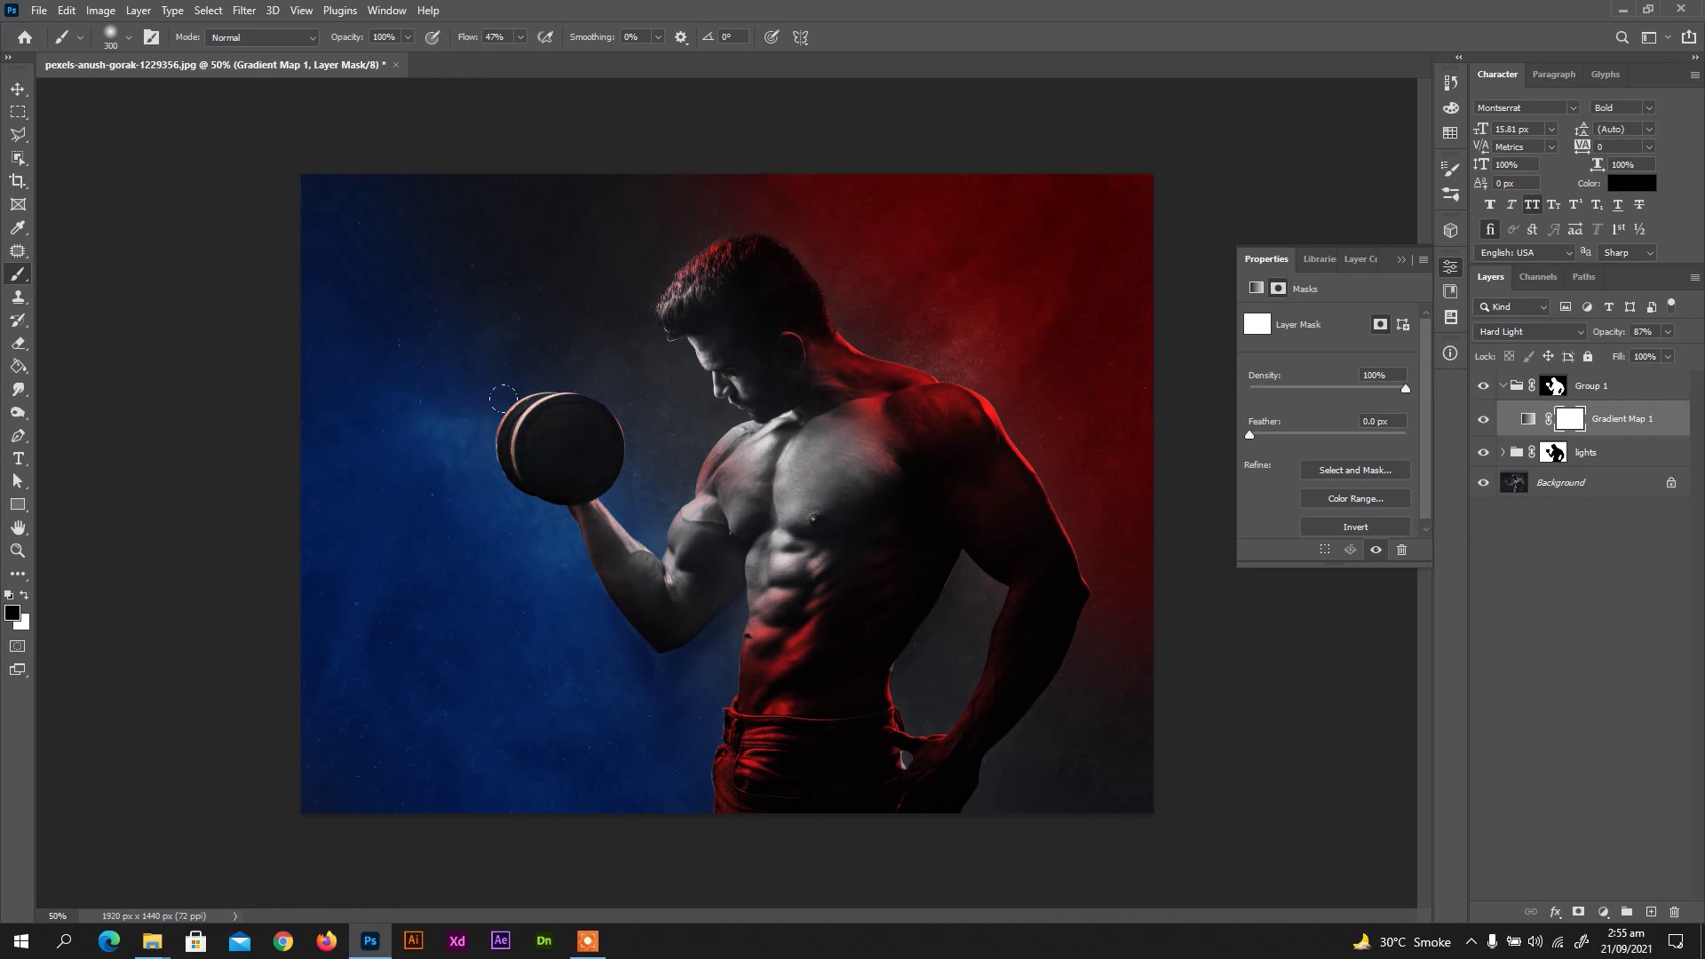
pyautogui.moveTo(645, 606); pyautogui.dragTo(641, 596)
pyautogui.moveTo(584, 514); pyautogui.dragTo(616, 538)
pyautogui.moveTo(674, 458)
pyautogui.mouseDown()
pyautogui.moveTo(683, 527)
pyautogui.moveTo(777, 658)
pyautogui.moveTo(781, 702)
pyautogui.moveTo(728, 748)
pyautogui.moveTo(761, 766)
pyautogui.moveTo(790, 749)
pyautogui.mouseUp()
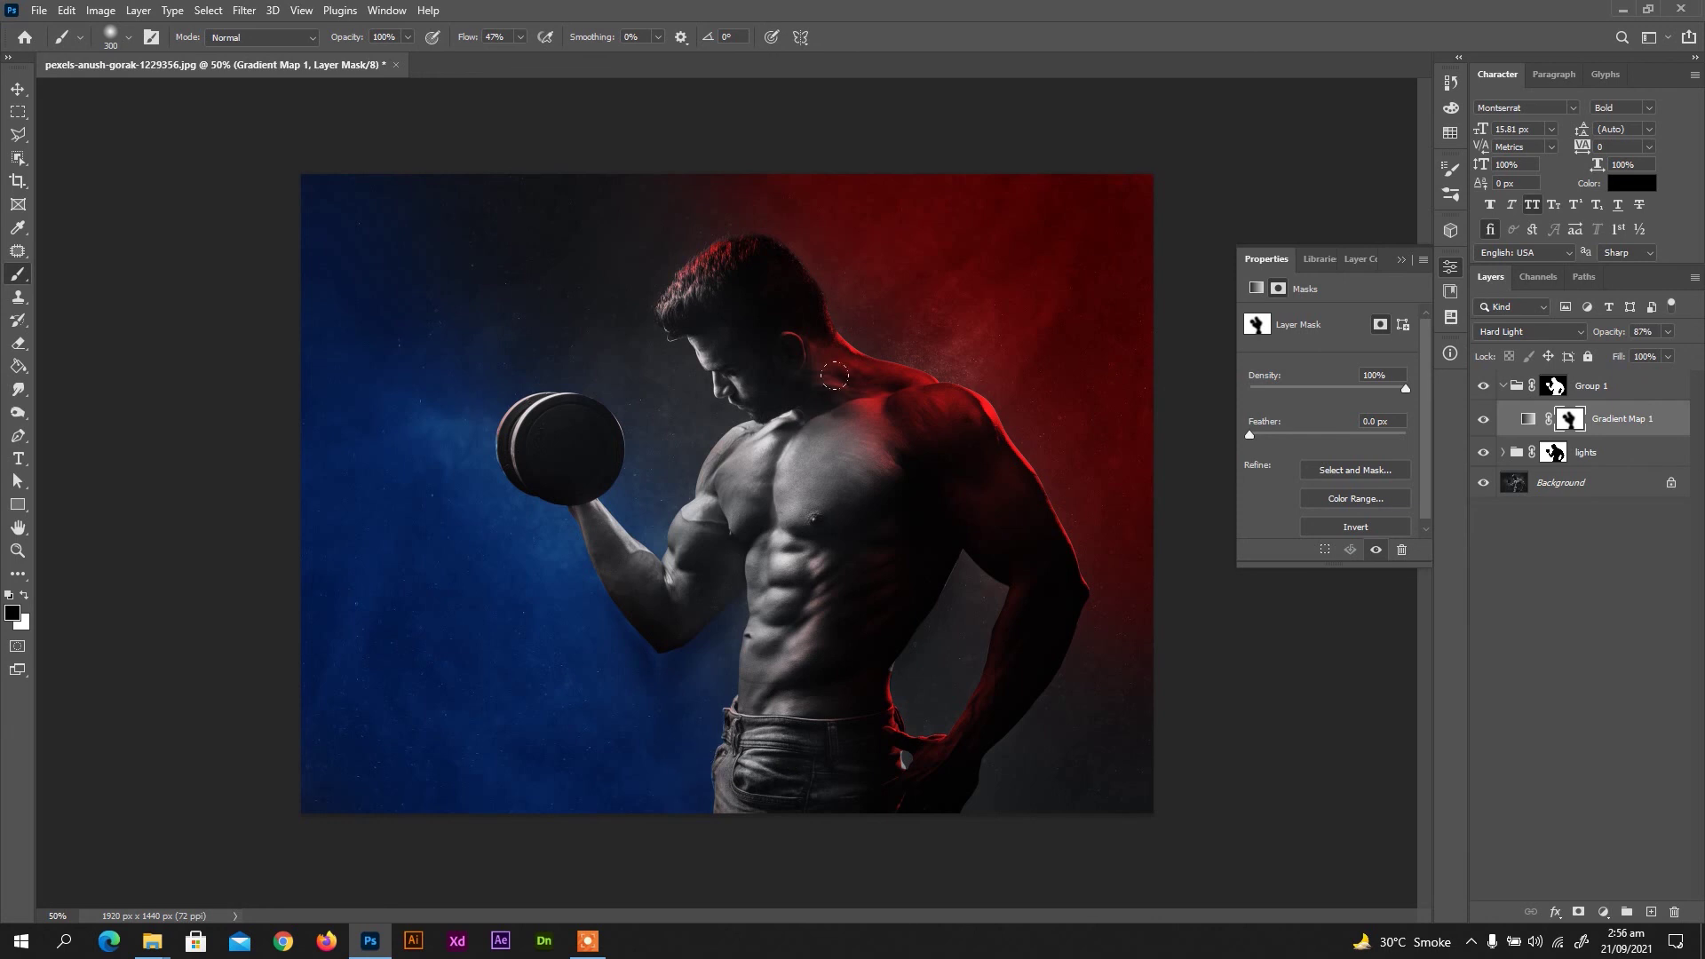
# Refine the red edge on the Gradient Map 1 mask around the neck and chest, alternating black and white brush strokes
pyautogui.moveTo(896, 456)
pyautogui.mouseDown()
pyautogui.moveTo(857, 430)
pyautogui.moveTo(853, 462)
pyautogui.moveTo(888, 427)
pyautogui.moveTo(811, 382)
pyautogui.mouseUp()
pyautogui.press('x')
pyautogui.moveTo(920, 486)
pyautogui.mouseDown()
pyautogui.moveTo(875, 454)
pyautogui.moveTo(751, 451)
pyautogui.mouseUp()
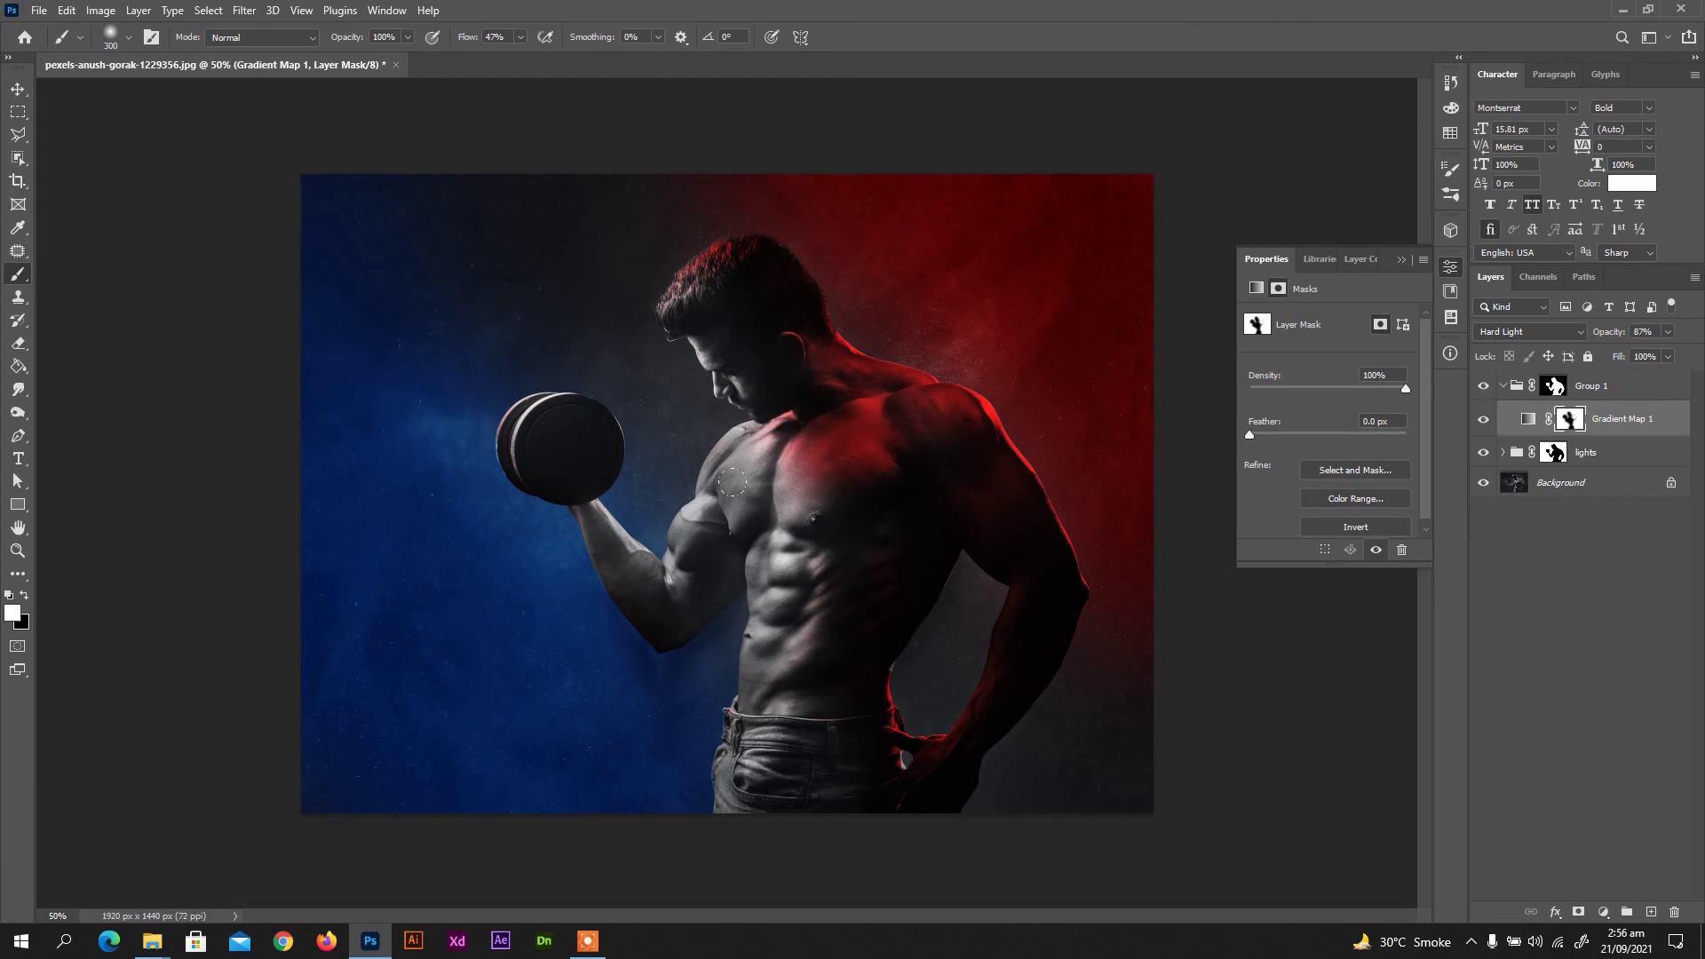
pyautogui.press('x')
pyautogui.moveTo(776, 575)
pyautogui.mouseDown()
pyautogui.moveTo(806, 490)
pyautogui.moveTo(796, 451)
pyautogui.moveTo(767, 470)
pyautogui.mouseUp()
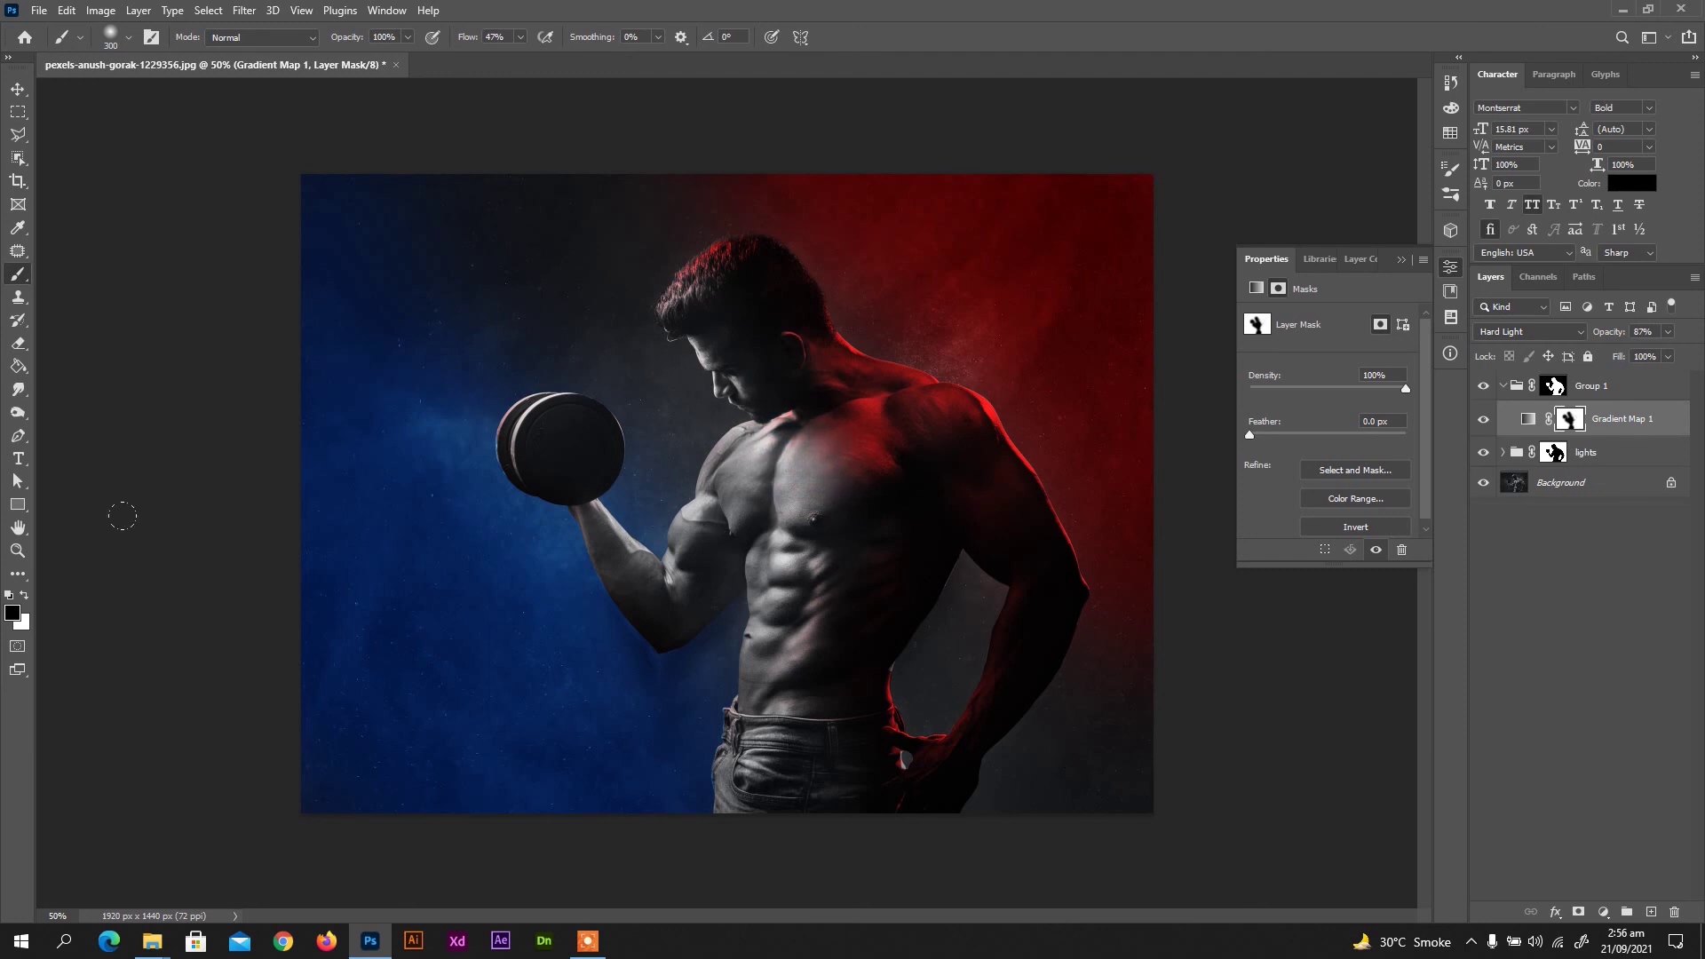
# Add a second Gradient Map adjustment above Gradient Map 1 and choose the Black, White preset from the Basics gradients
pyautogui.click(1529, 418)
pyautogui.click(1604, 912)
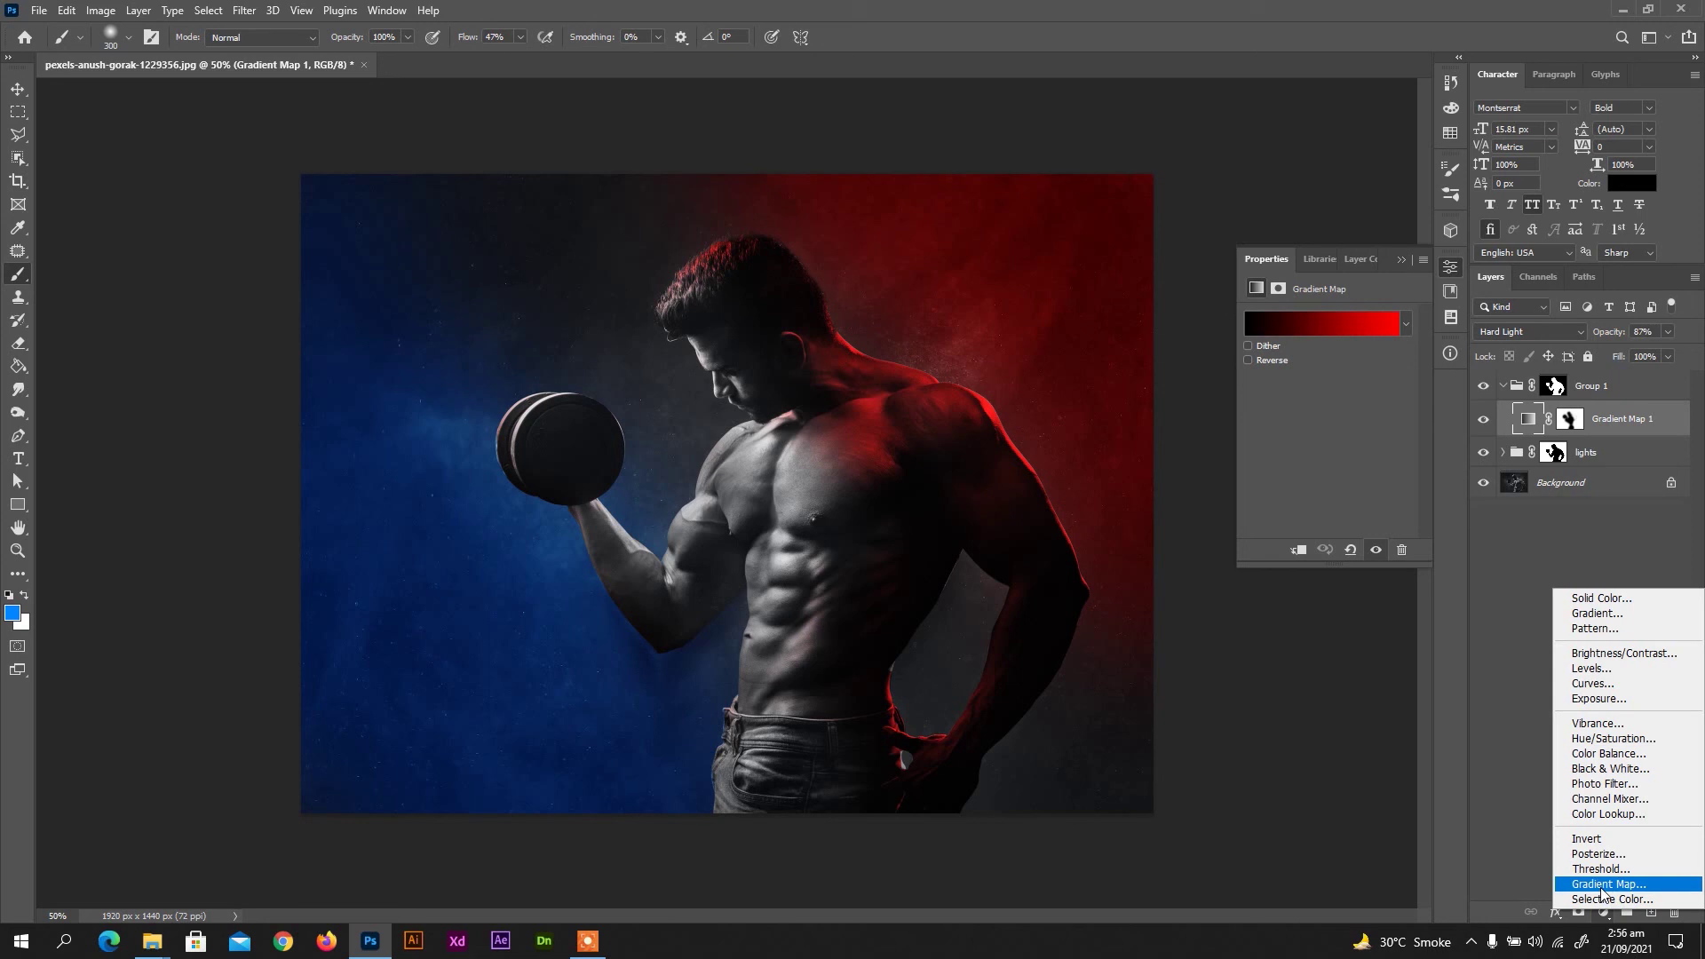
pyautogui.click(1579, 888)
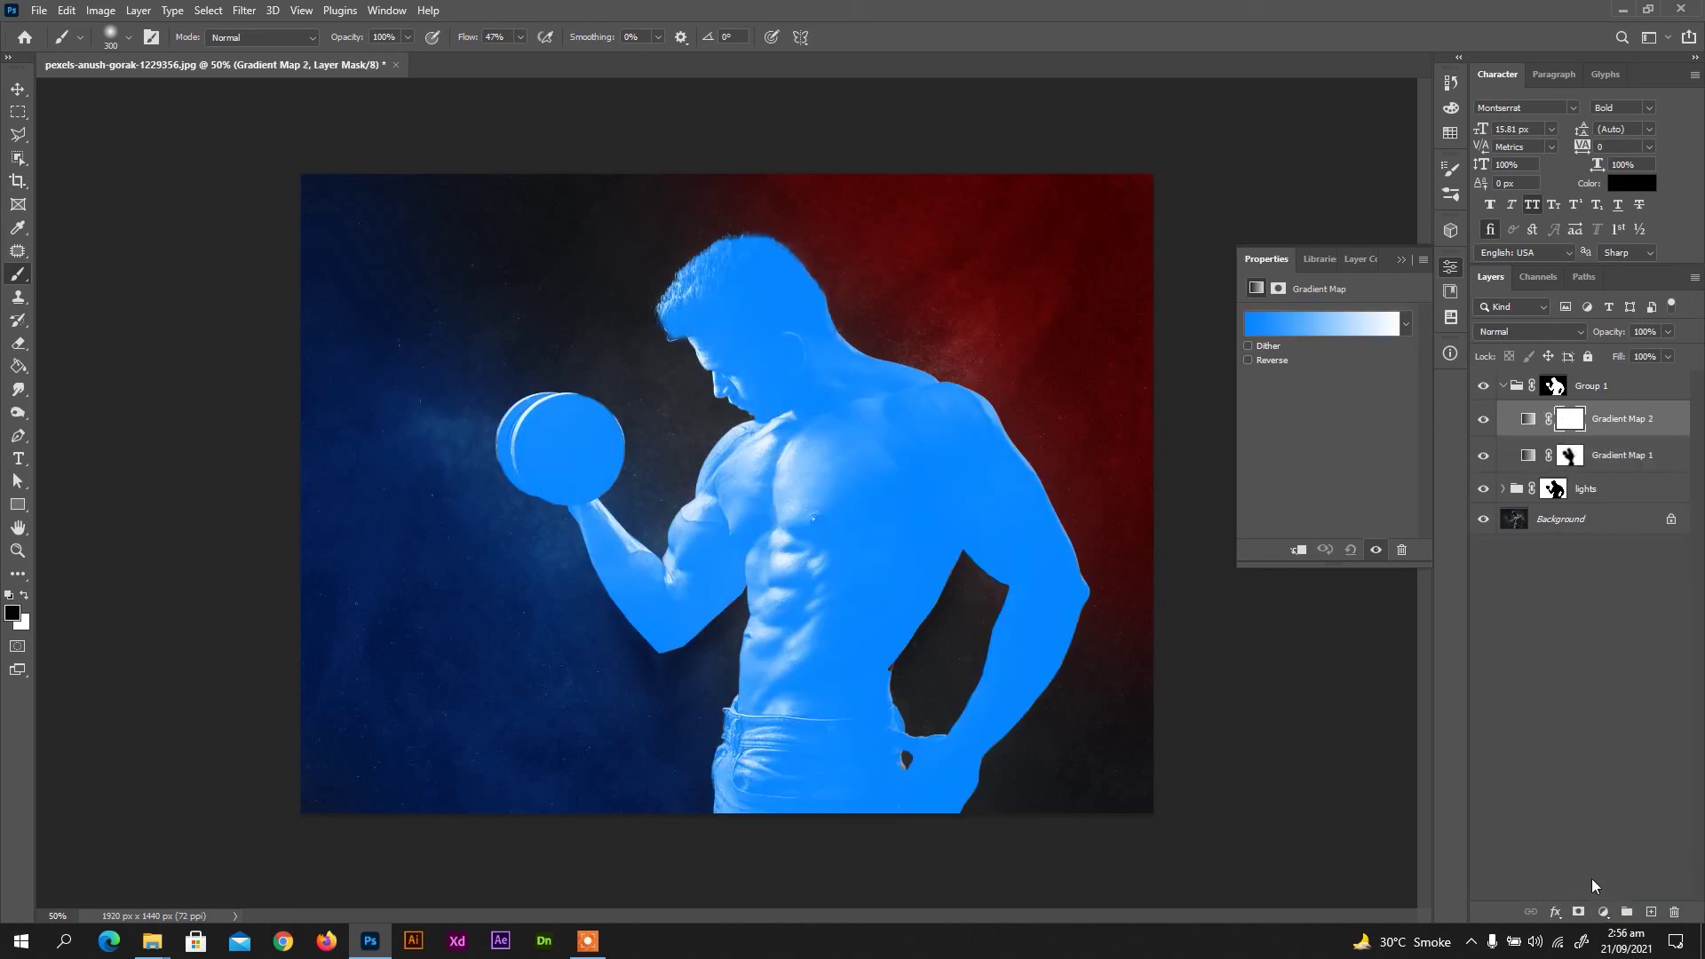
pyautogui.click(1320, 324)
pyautogui.click(245, 202)
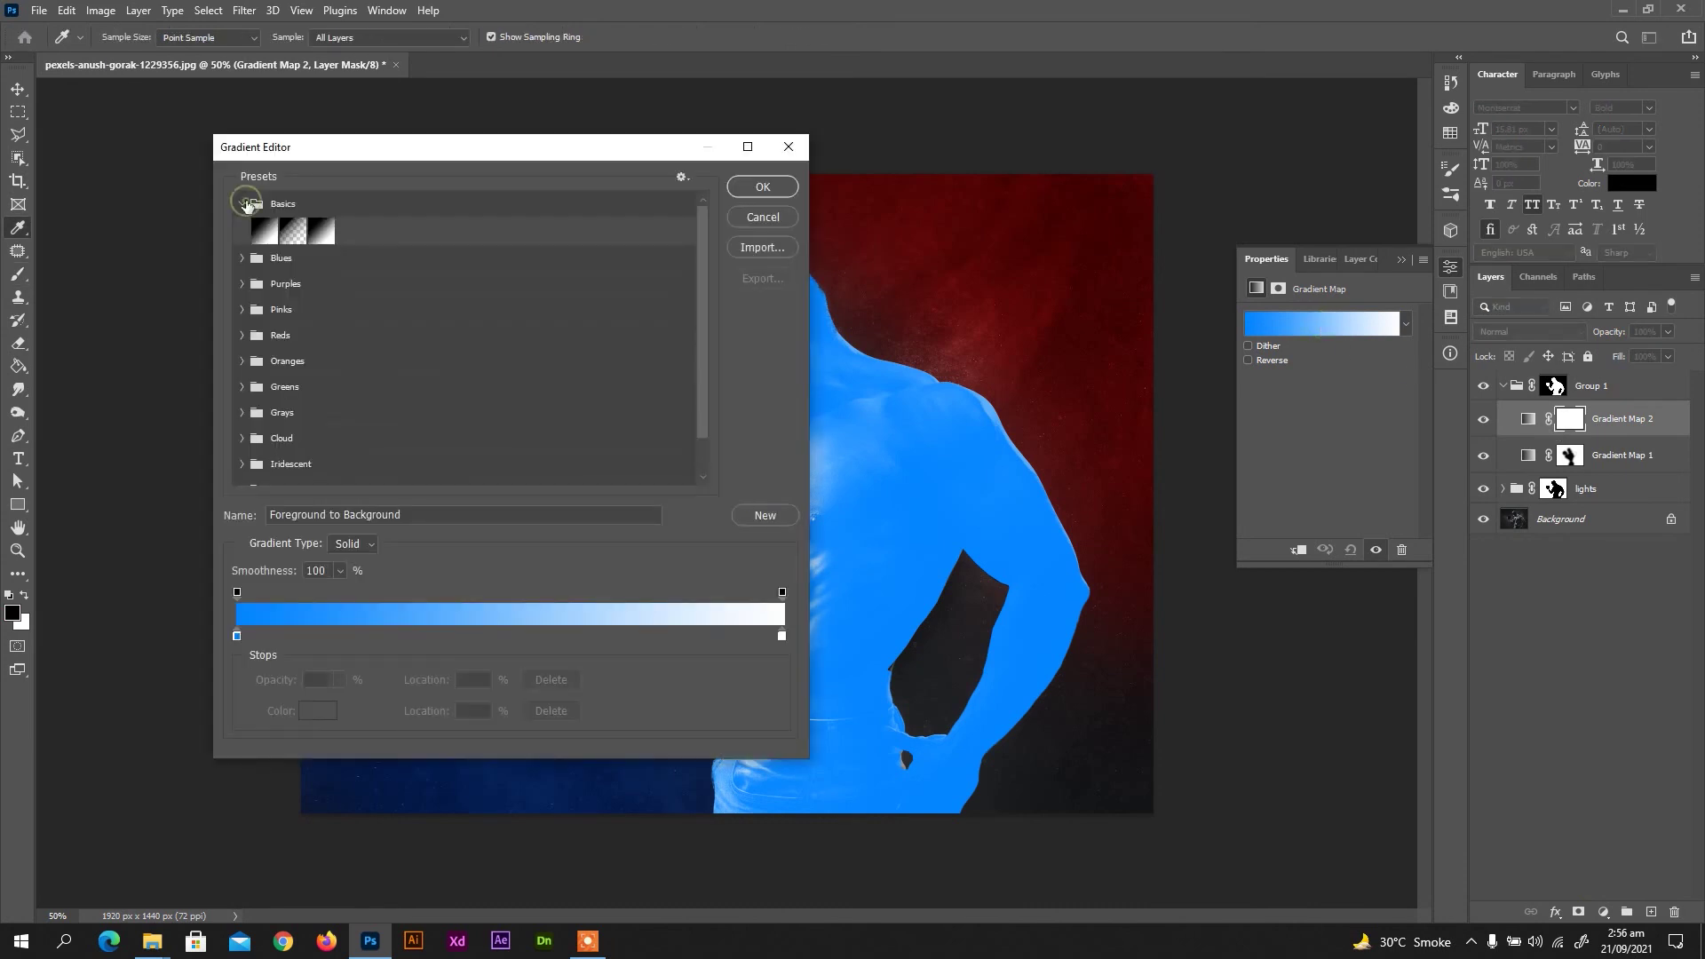
pyautogui.click(325, 233)
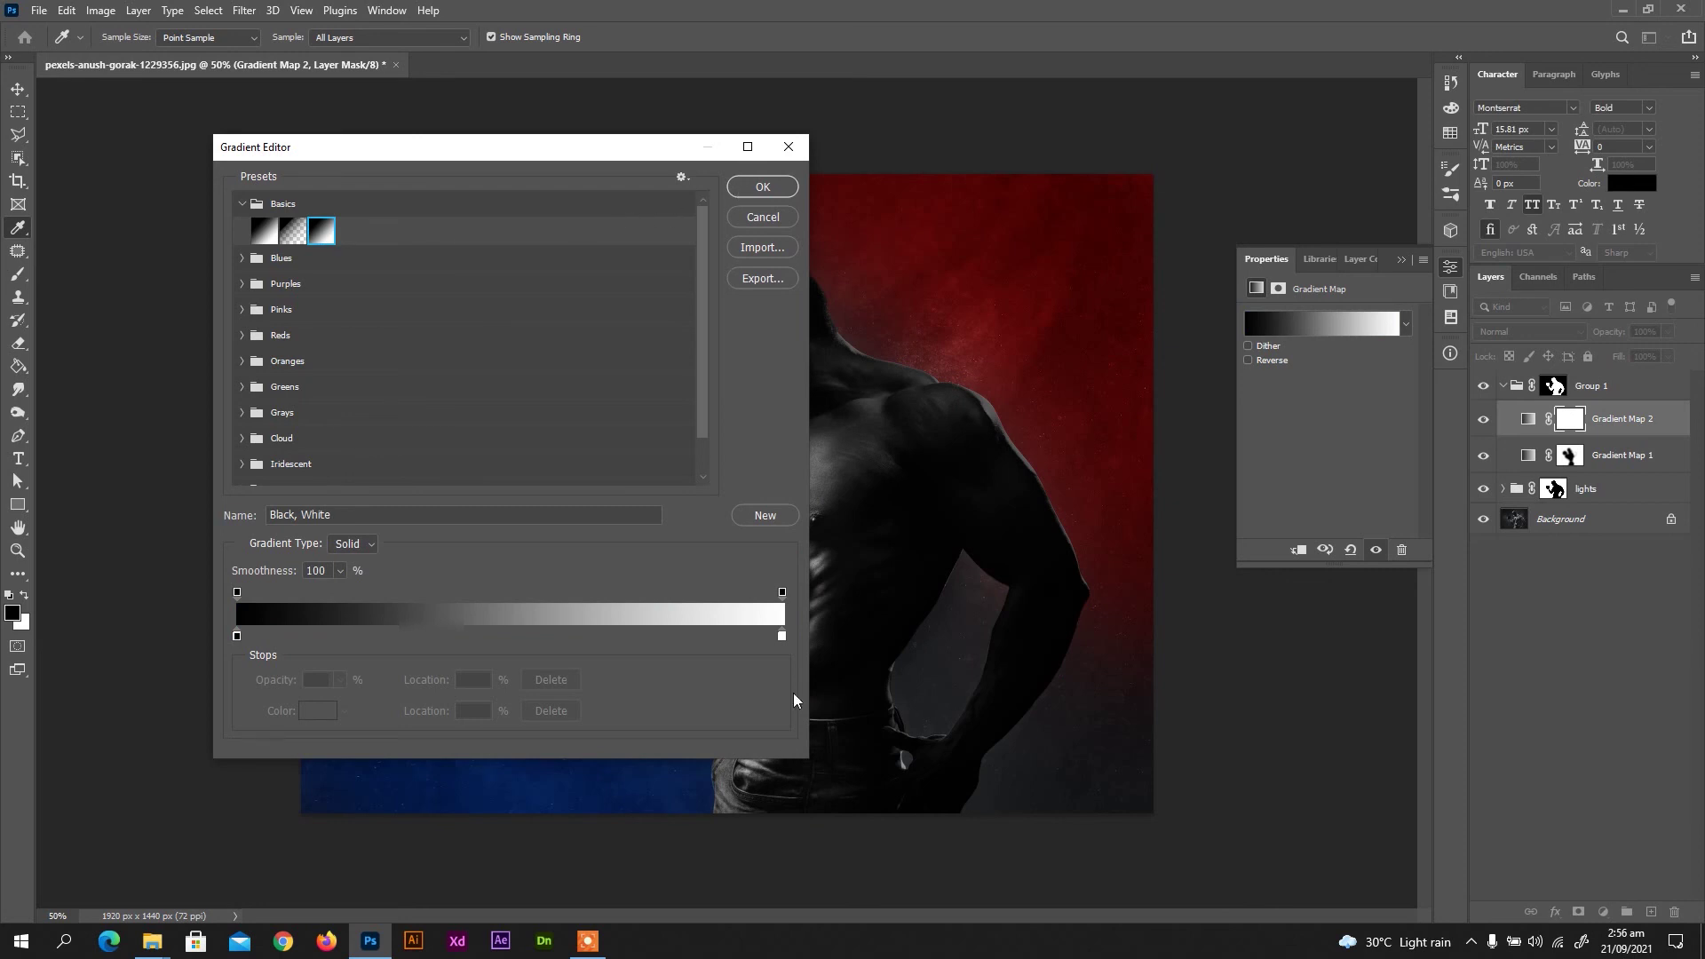
# Change the second gradient's white end stop at location 100% to blue 0592ff and apply the black-to-blue gradient
pyautogui.click(781, 636)
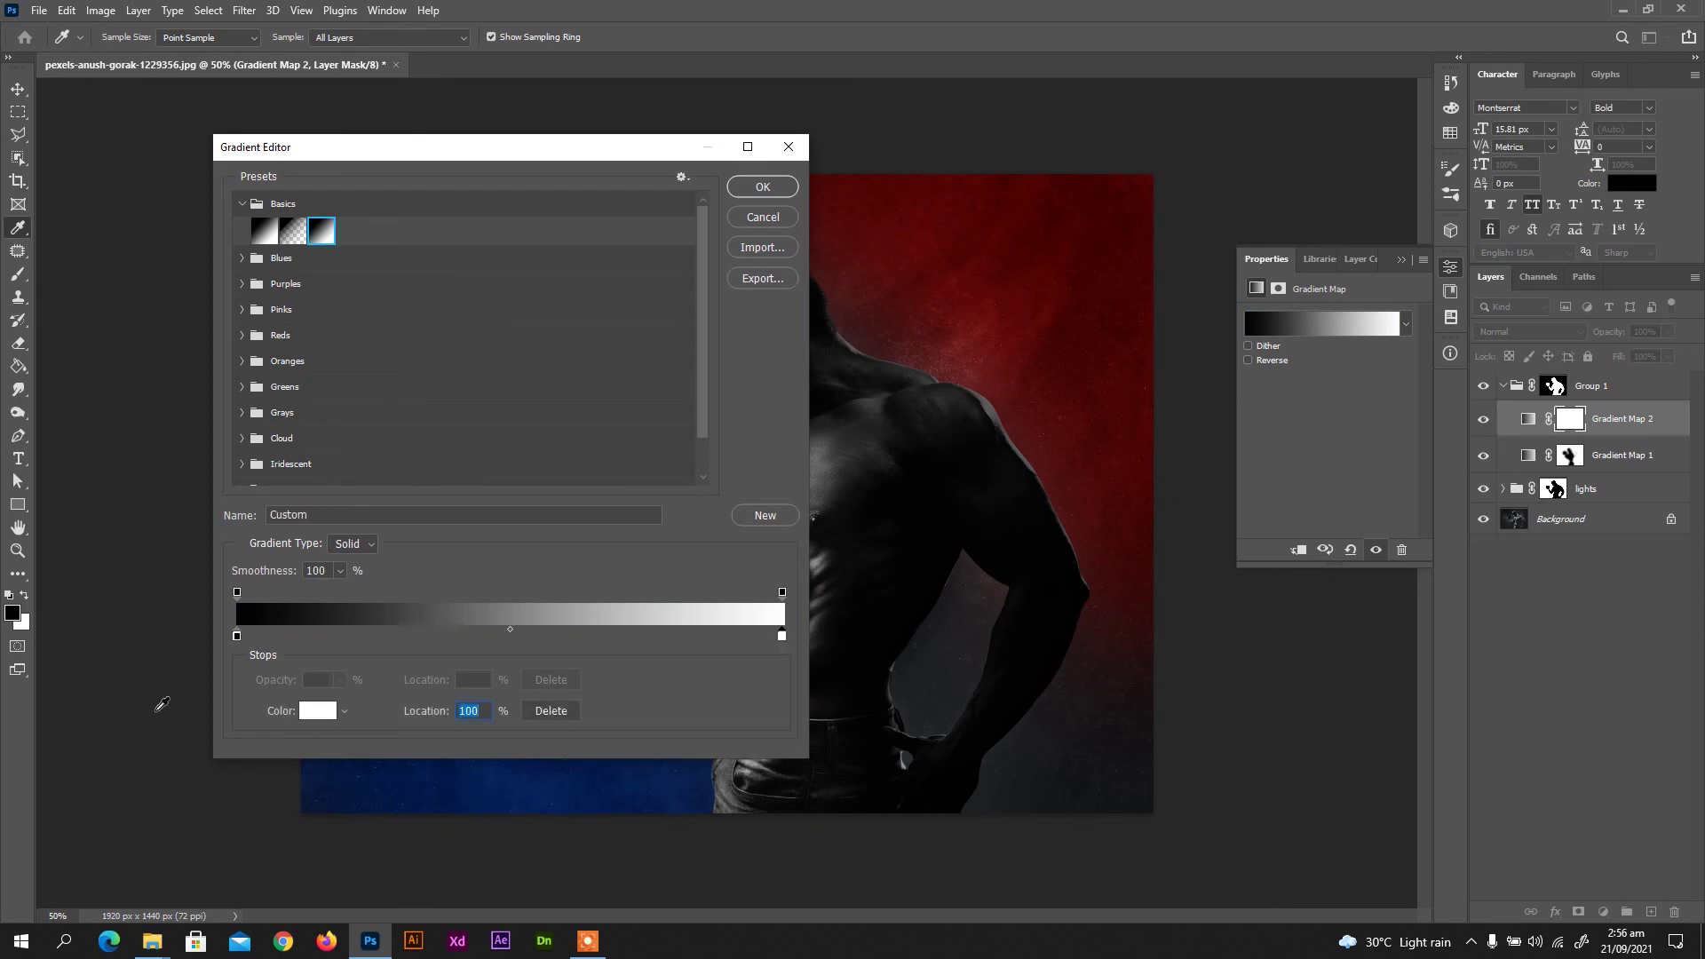
pyautogui.click(315, 711)
pyautogui.click(1491, 578)
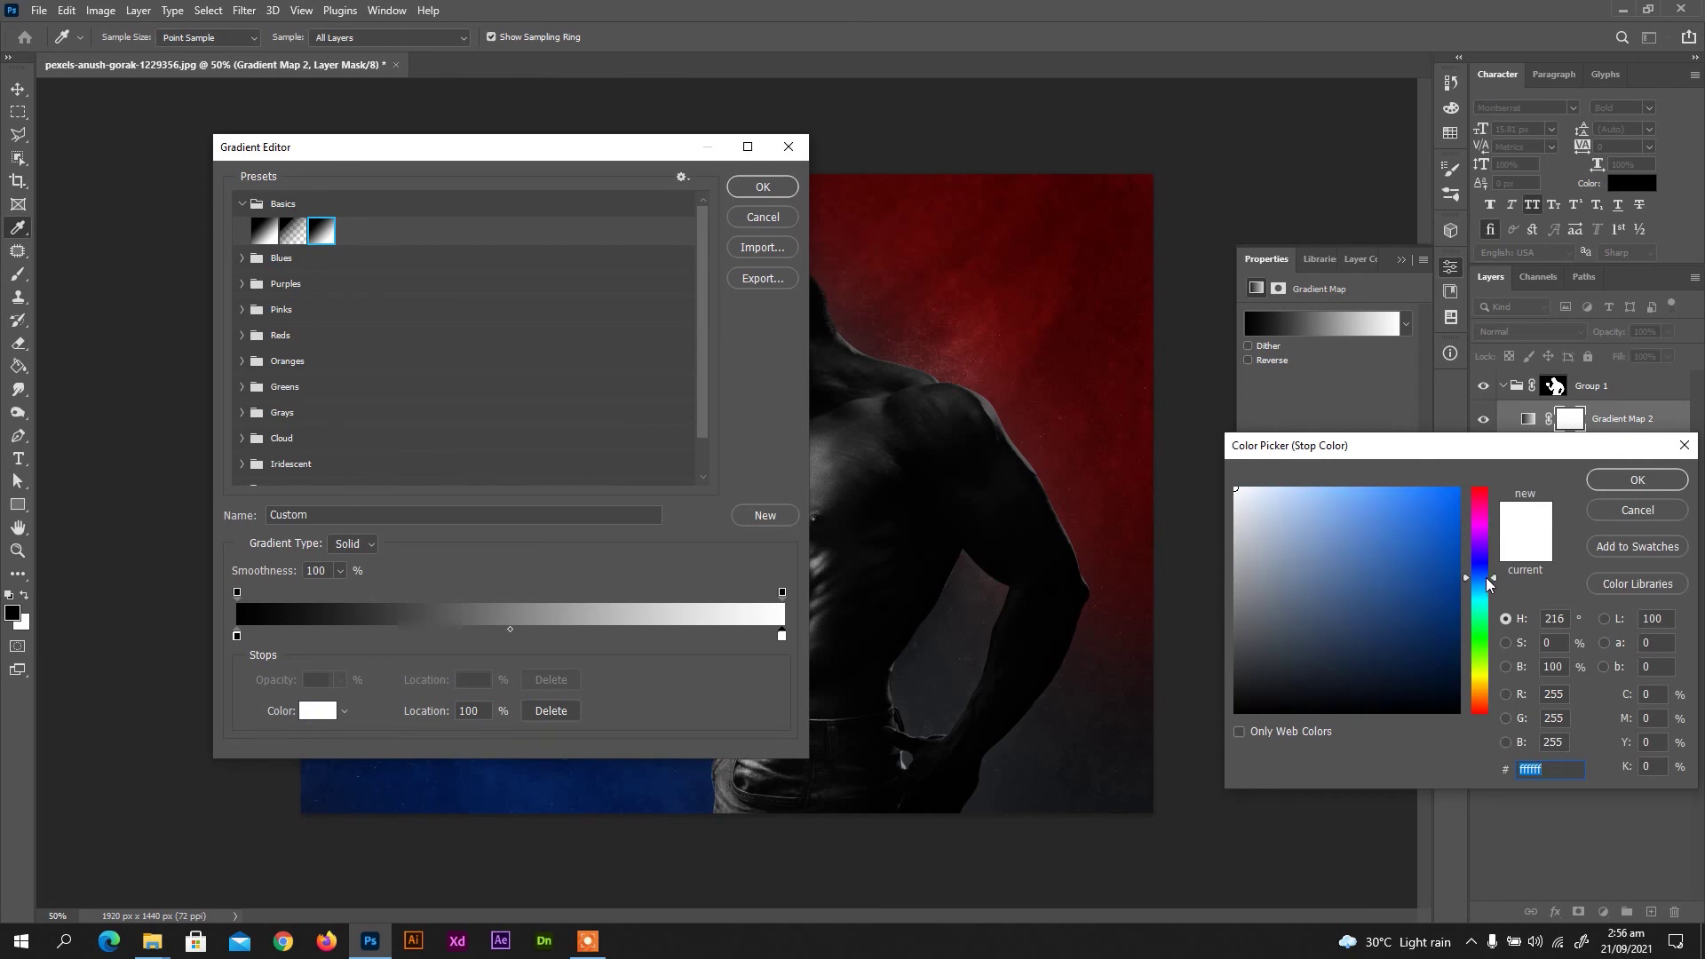
pyautogui.moveTo(1455, 506); pyautogui.dragTo(1456, 487)
pyautogui.moveTo(1492, 583); pyautogui.dragTo(1492, 584)
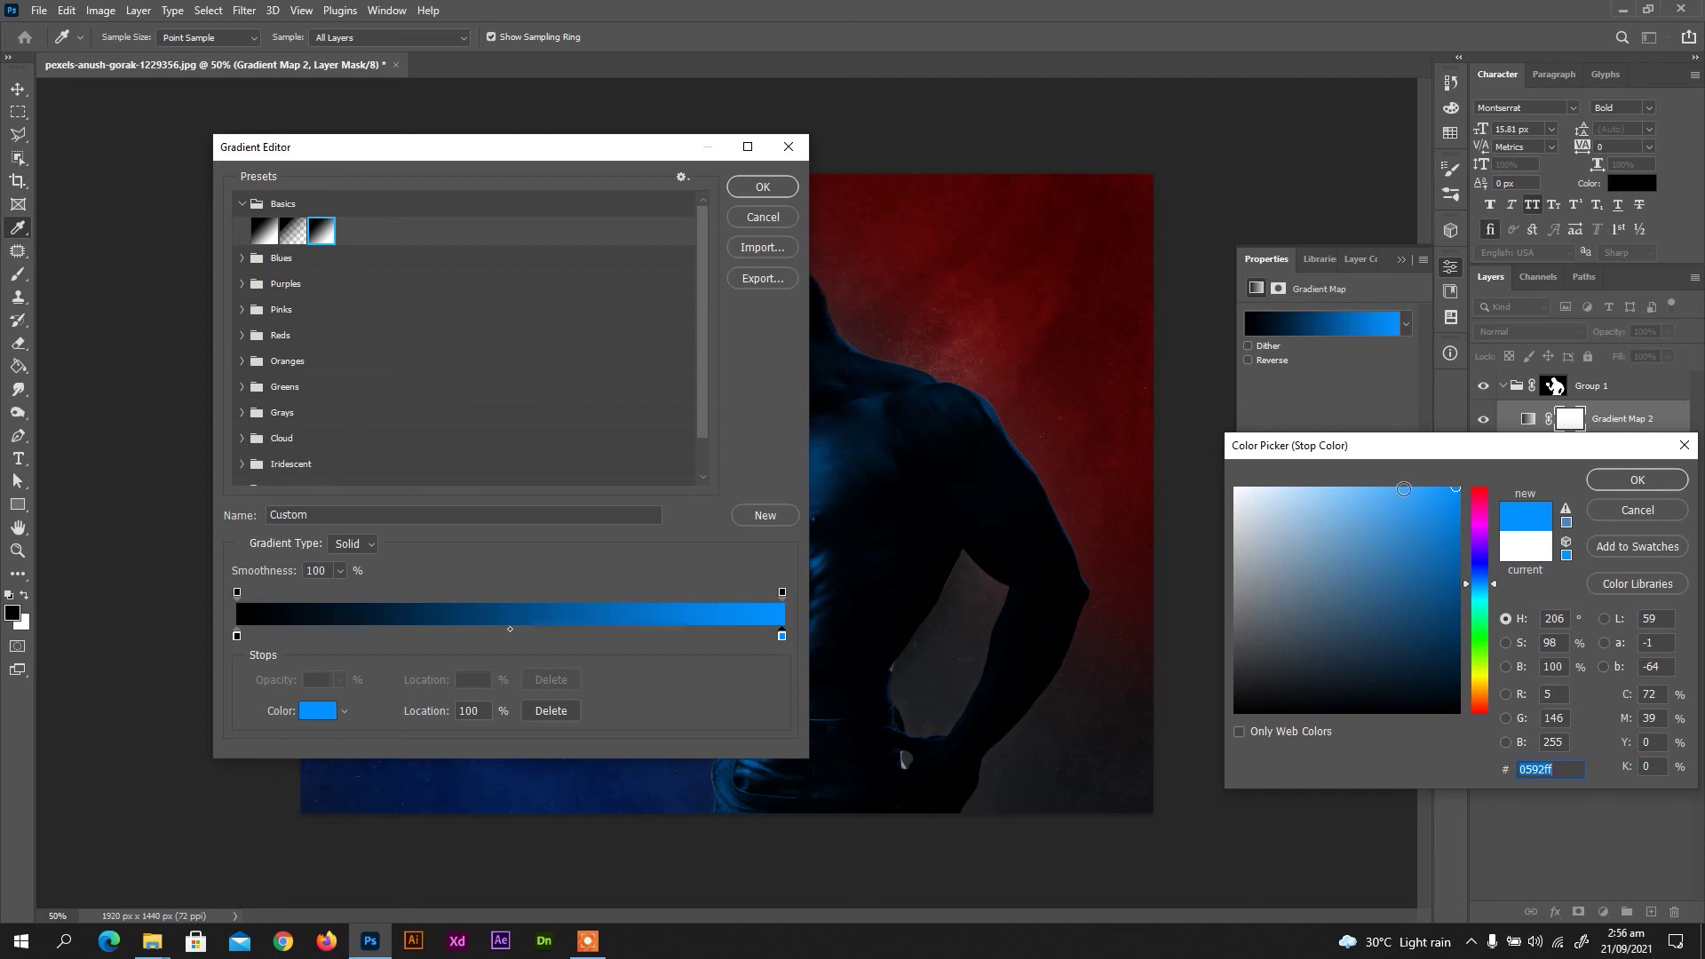
pyautogui.click(1634, 480)
pyautogui.moveTo(589, 151); pyautogui.dragTo(1360, 244)
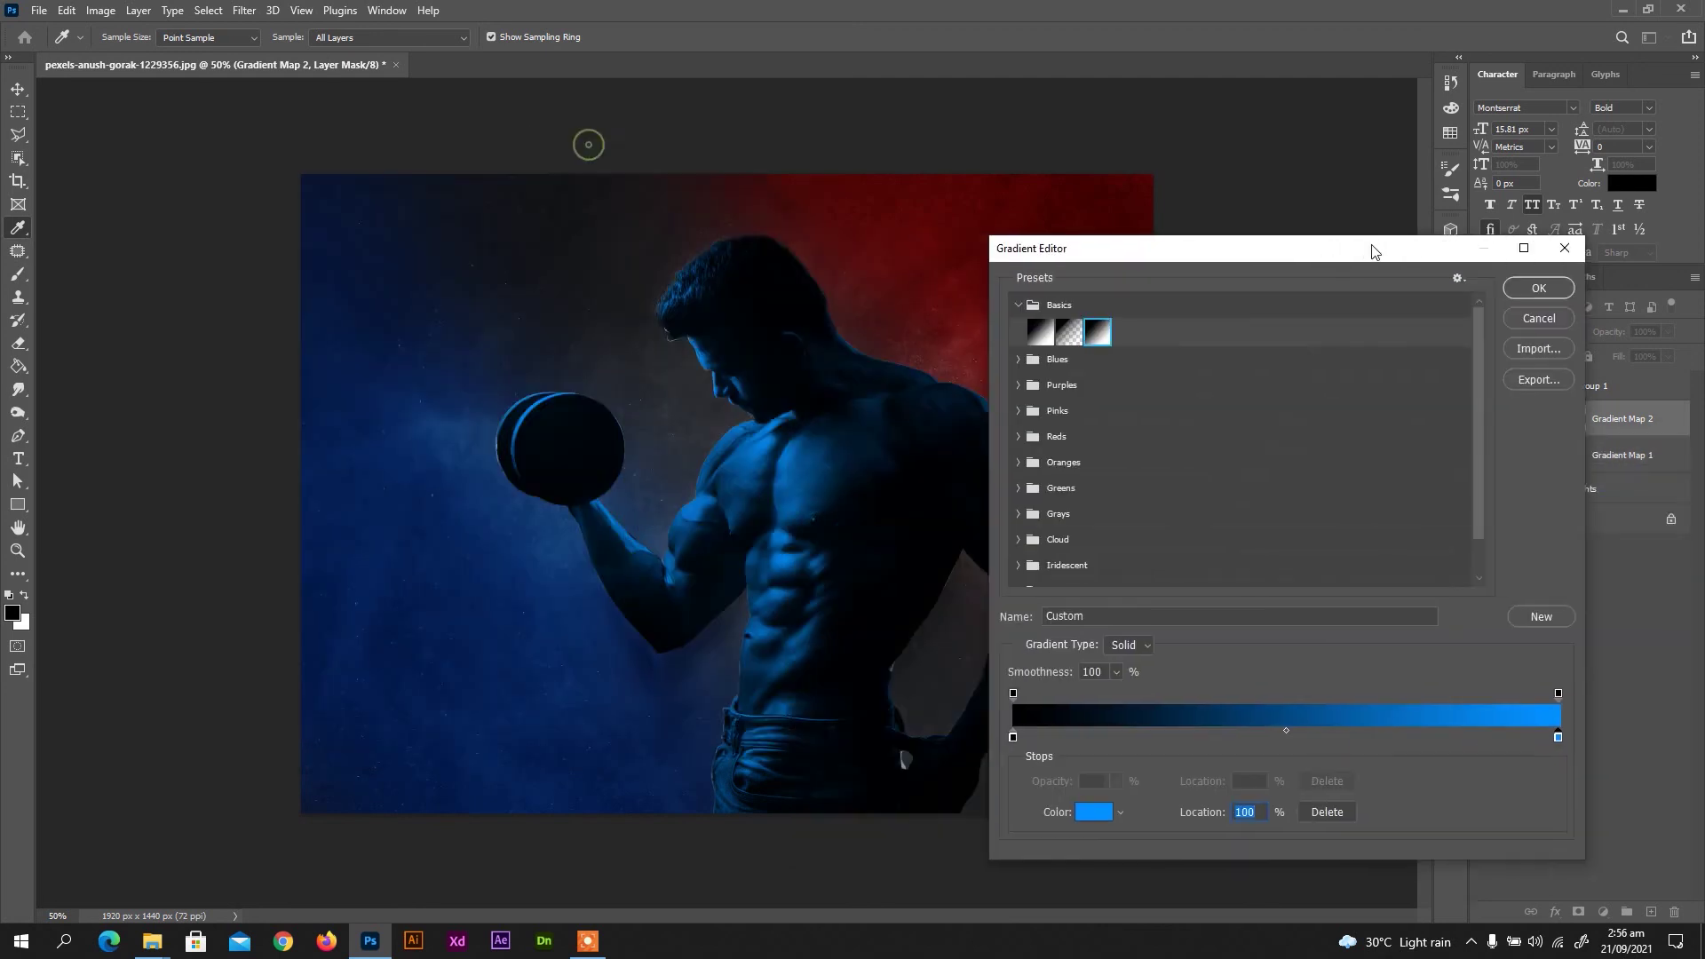
pyautogui.click(1554, 286)
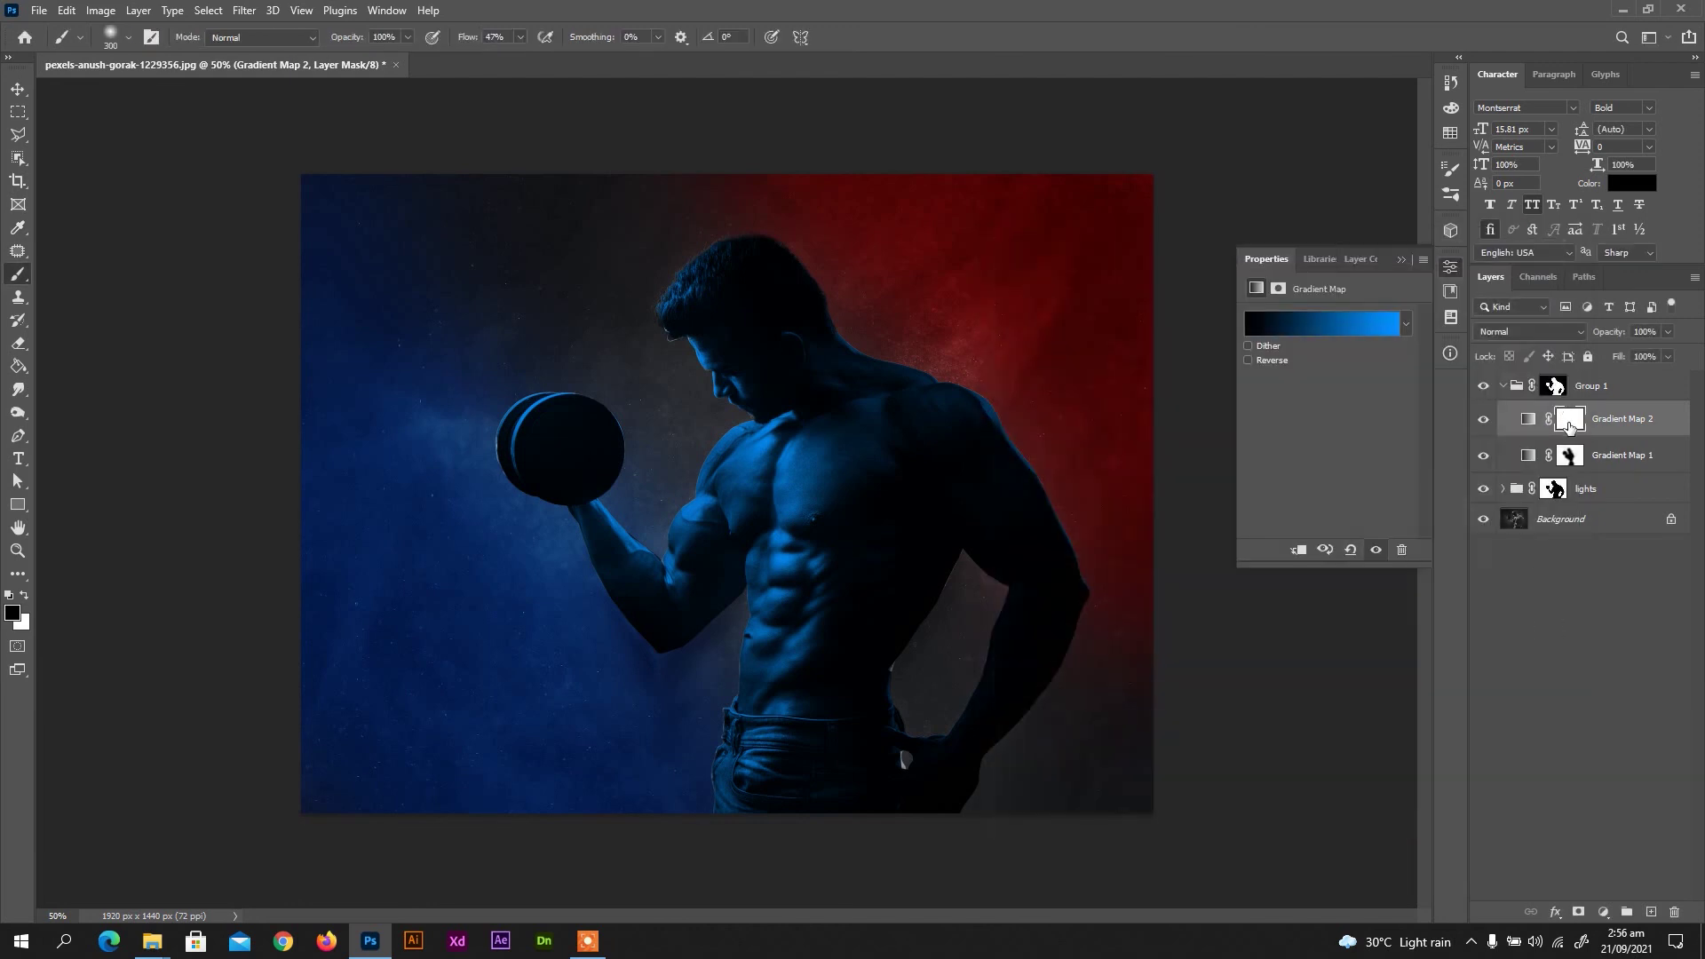
# Paint black on the Gradient Map 2 mask to clear blue from the man's back, shoulder, rear arm, hair and lower waist
pyautogui.click(1568, 422)
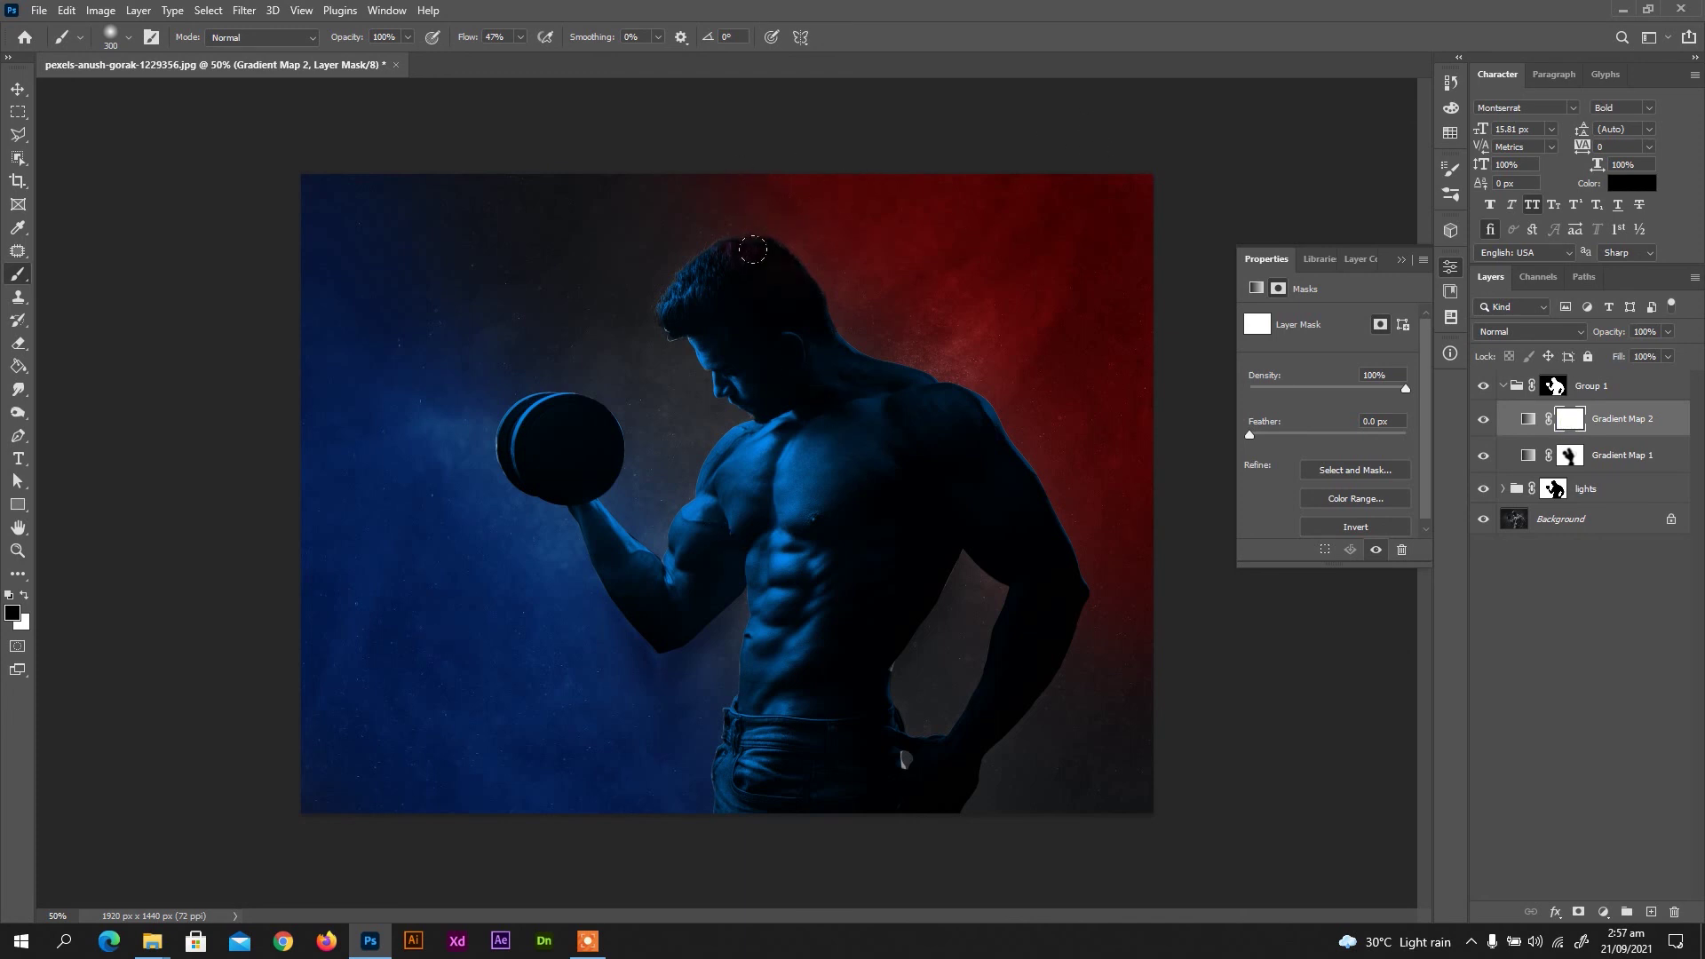
pyautogui.moveTo(836, 341)
pyautogui.mouseDown()
pyautogui.moveTo(870, 399)
pyautogui.moveTo(893, 365)
pyautogui.moveTo(986, 408)
pyautogui.moveTo(984, 459)
pyautogui.mouseUp()
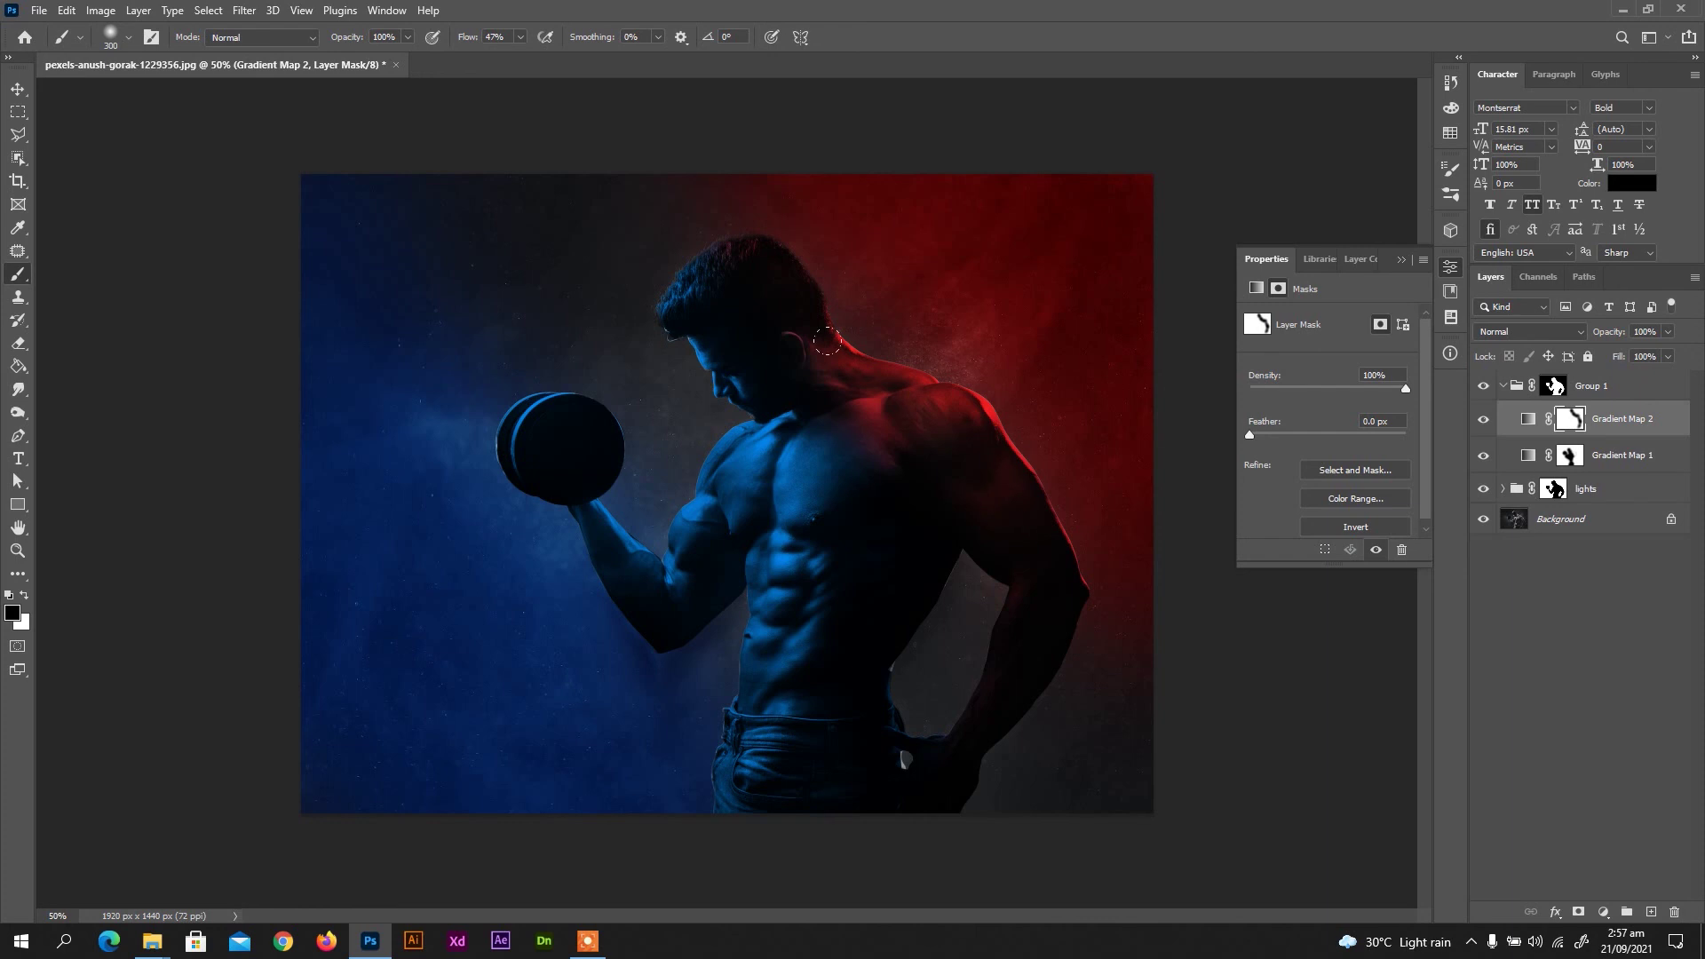
pyautogui.moveTo(746, 276); pyautogui.dragTo(702, 227)
pyautogui.moveTo(835, 694)
pyautogui.mouseDown()
pyautogui.moveTo(883, 693)
pyautogui.moveTo(880, 729)
pyautogui.mouseUp()
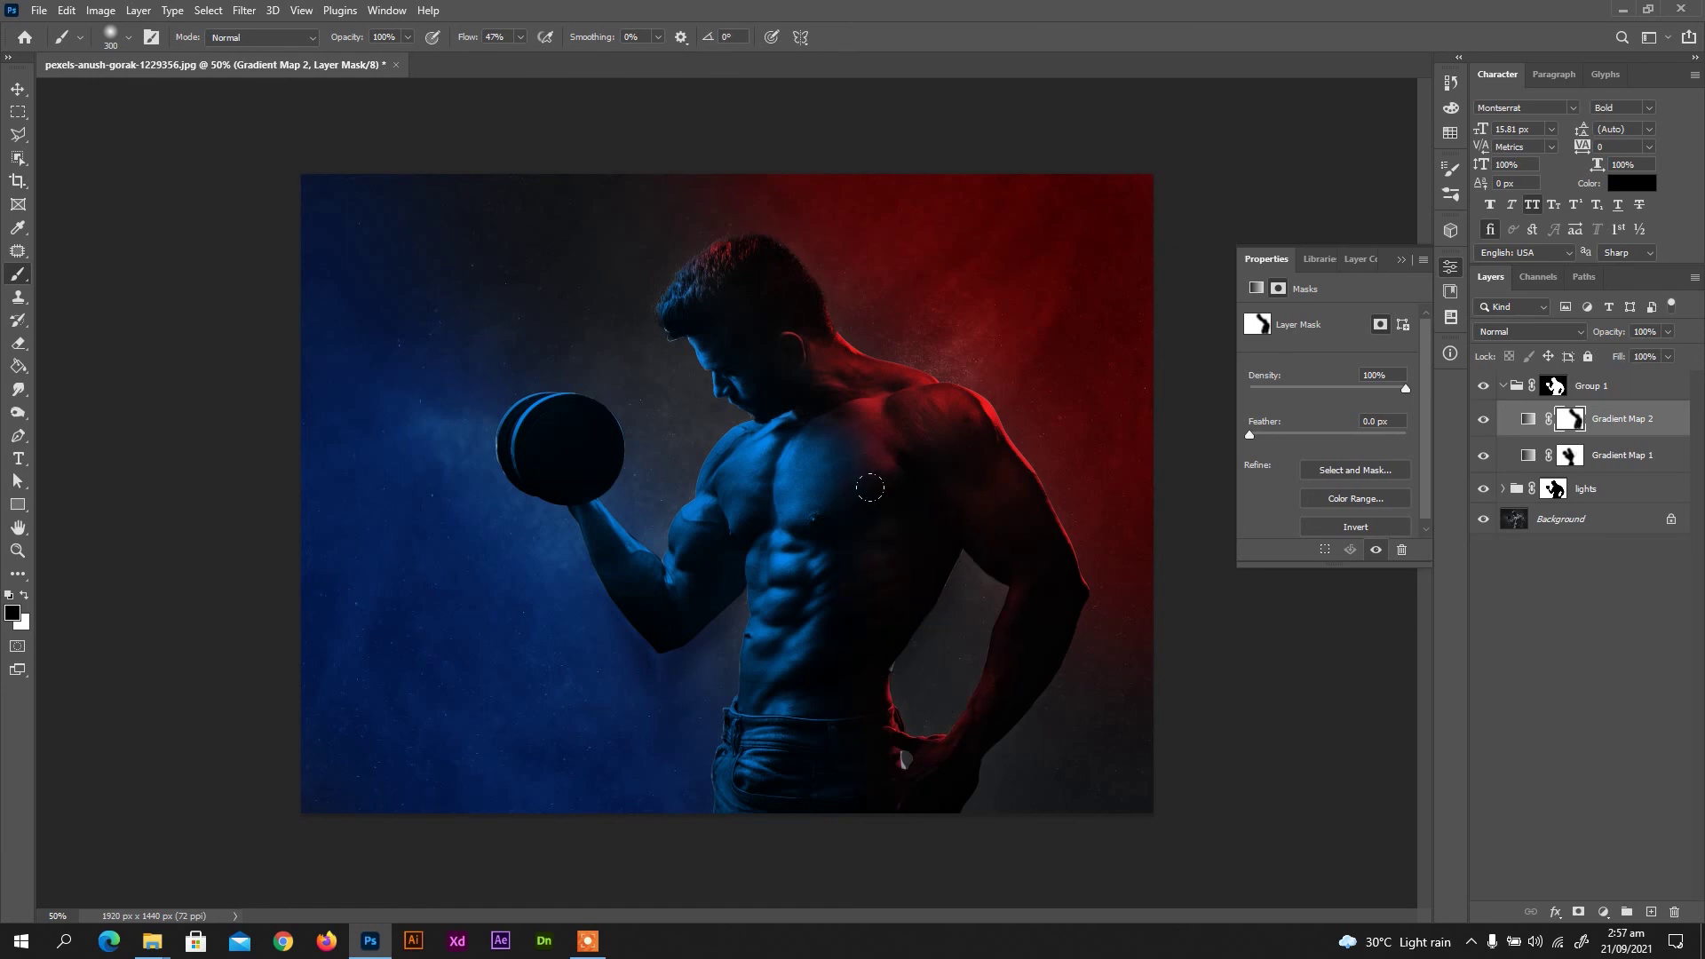
# Blend the red-blue transition across the chest on the Gradient Map 2 mask with black and white brush strokes
pyautogui.moveTo(857, 431); pyautogui.dragTo(842, 507)
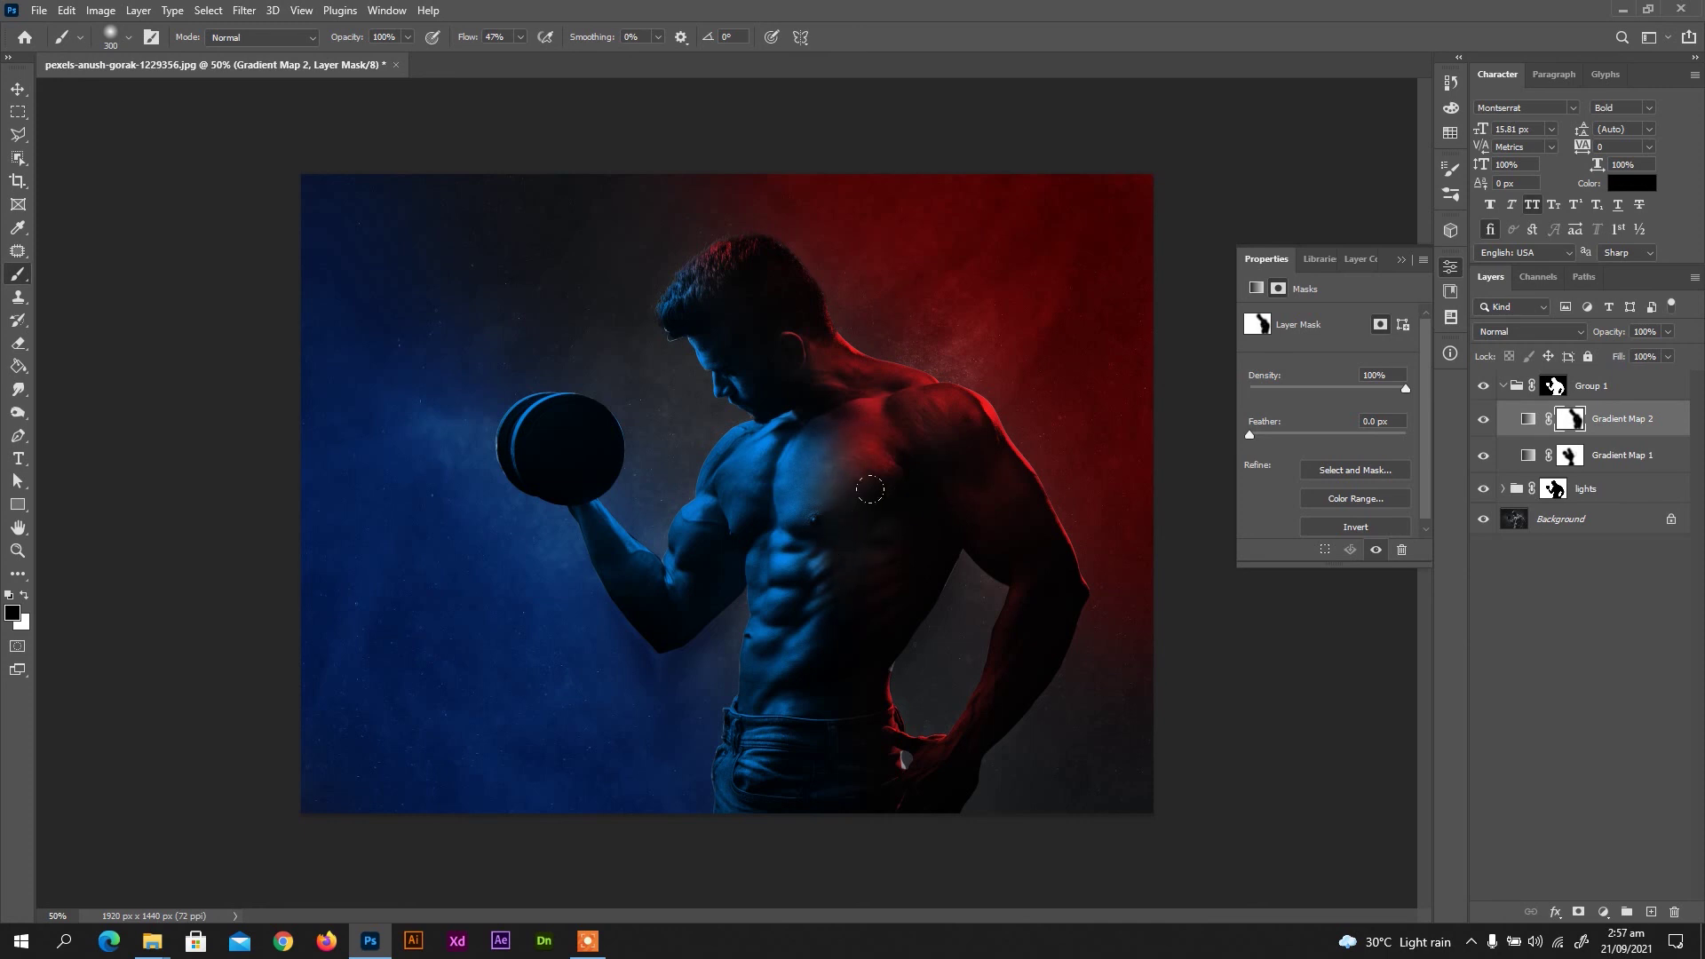
pyautogui.press('x')
pyautogui.moveTo(803, 473); pyautogui.dragTo(827, 447)
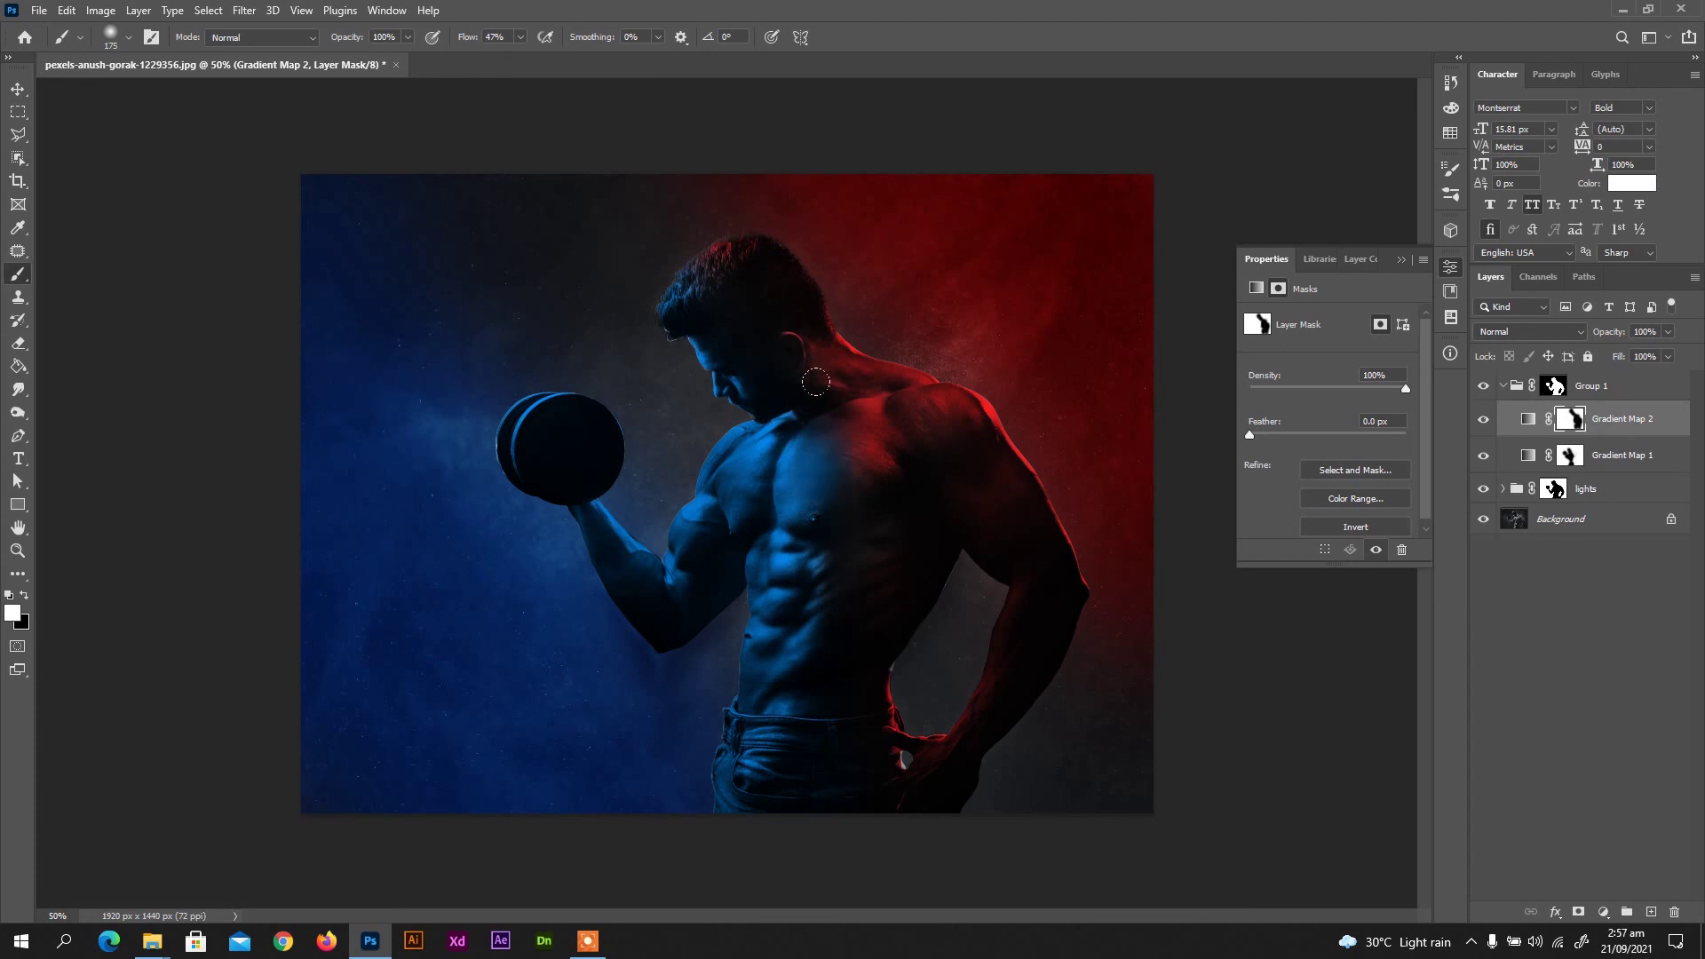
pyautogui.press('x')
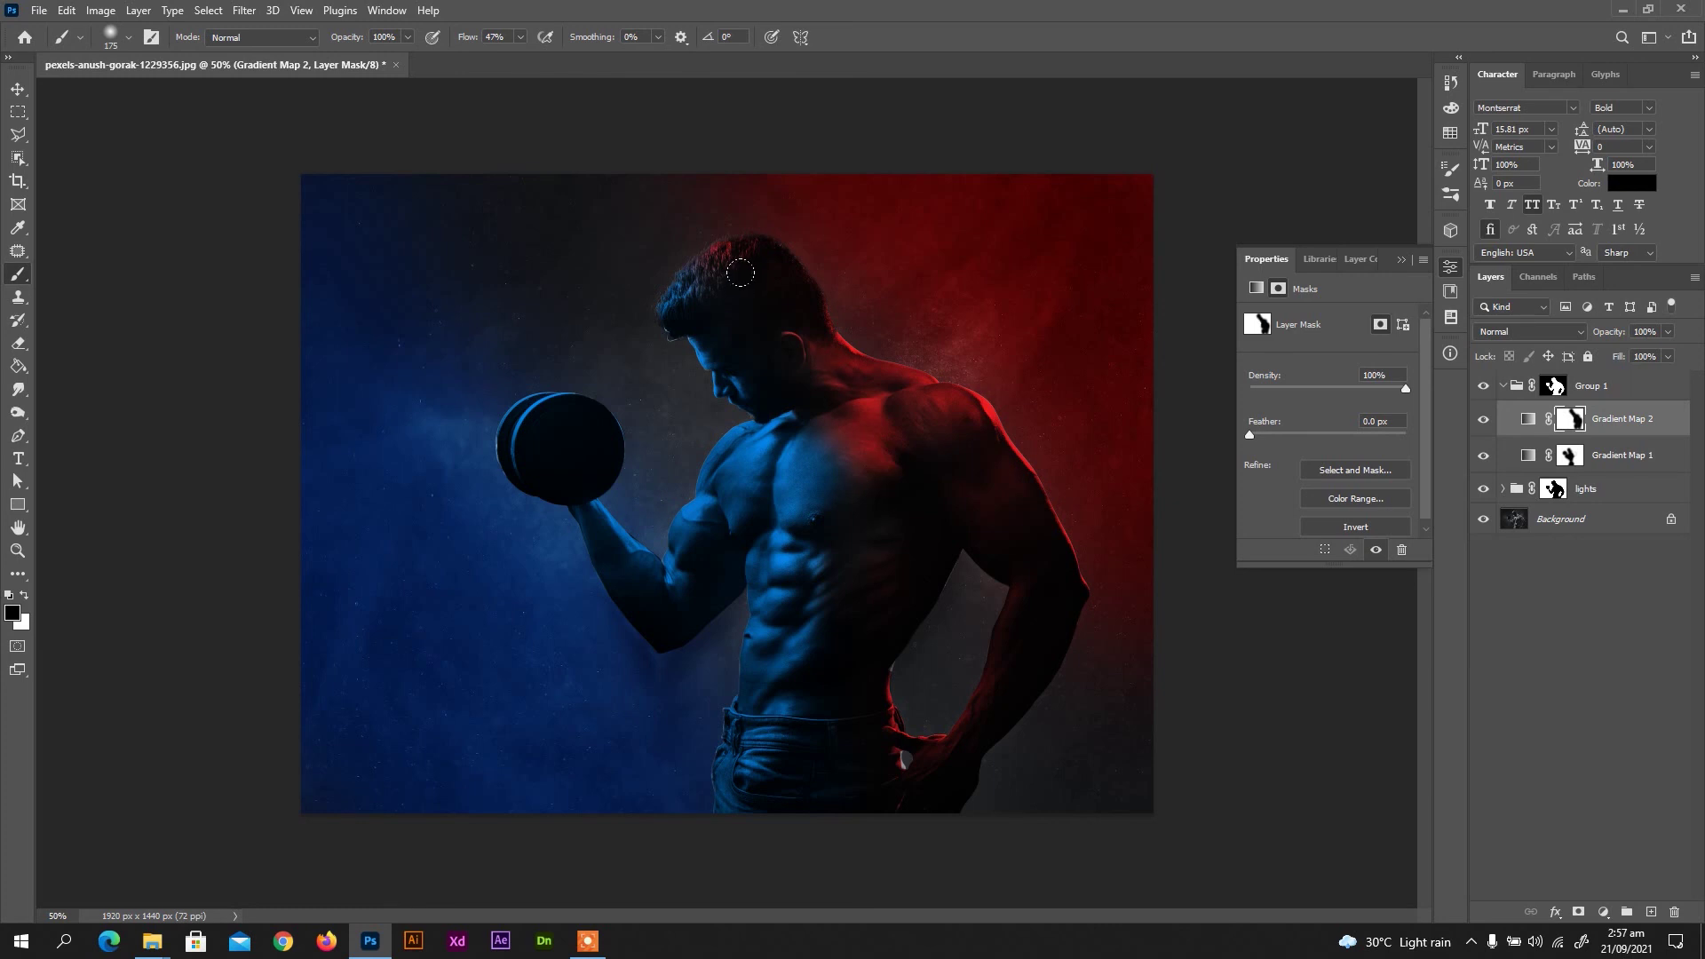
pyautogui.click(1401, 260)
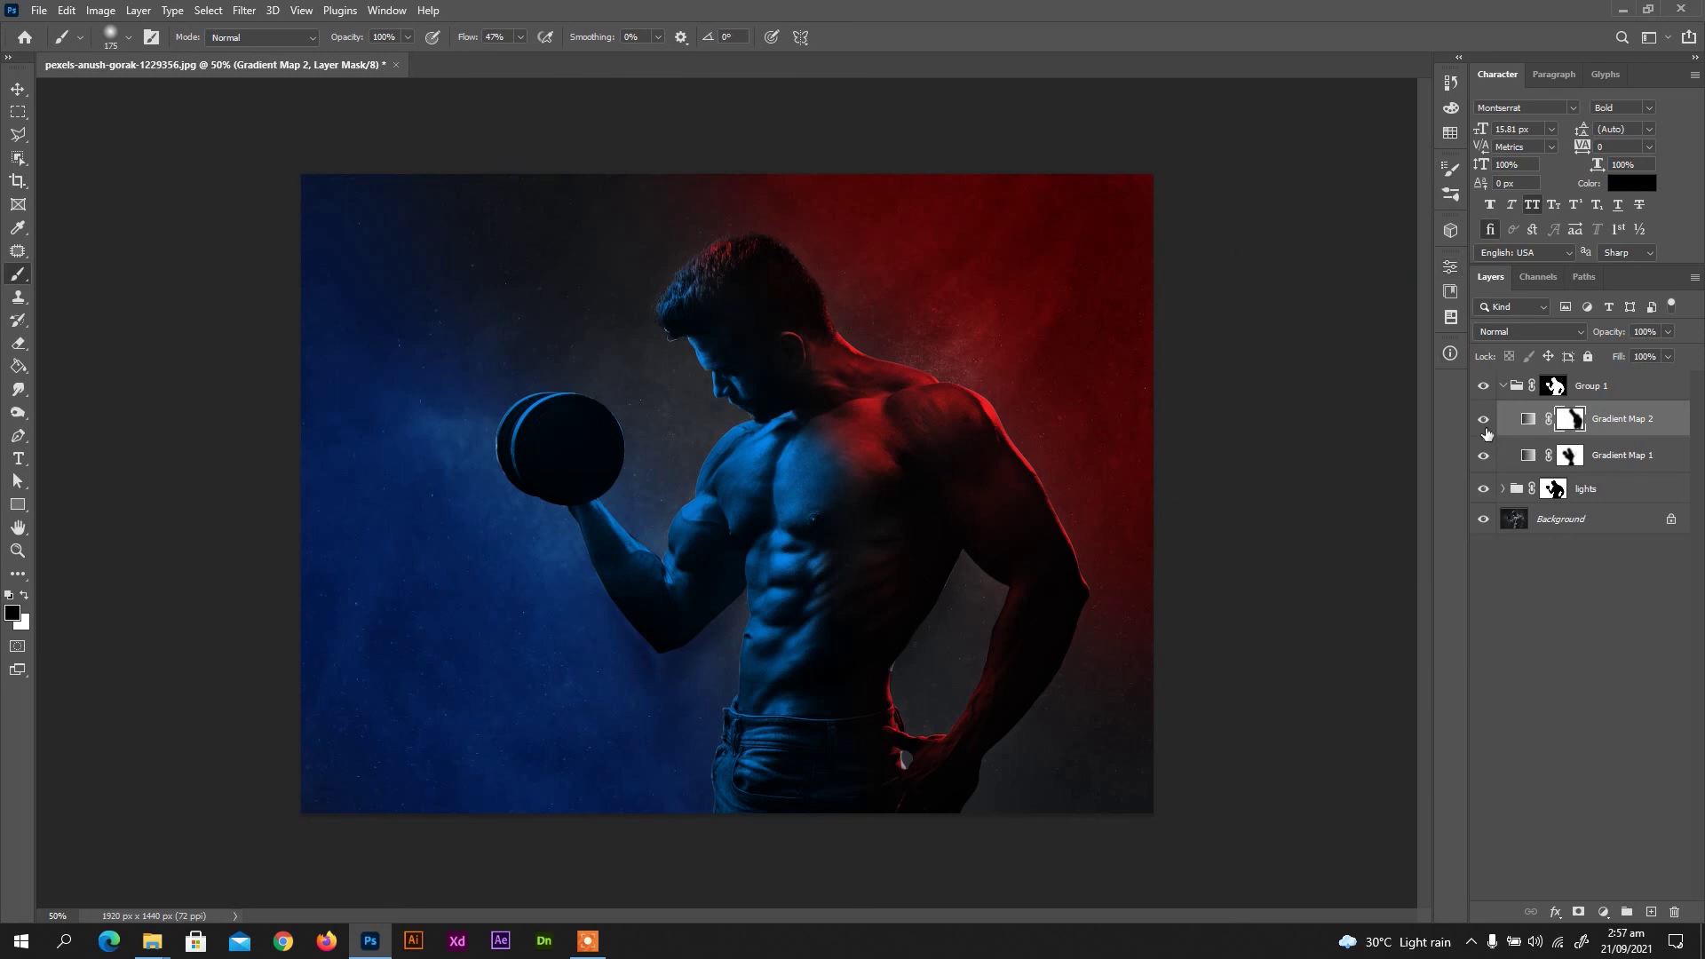
# Set the Gradient Map 2 layer's blend mode to Hard Light and its opacity to 80%
pyautogui.click(1628, 453)
pyautogui.click(1535, 424)
pyautogui.click(1537, 334)
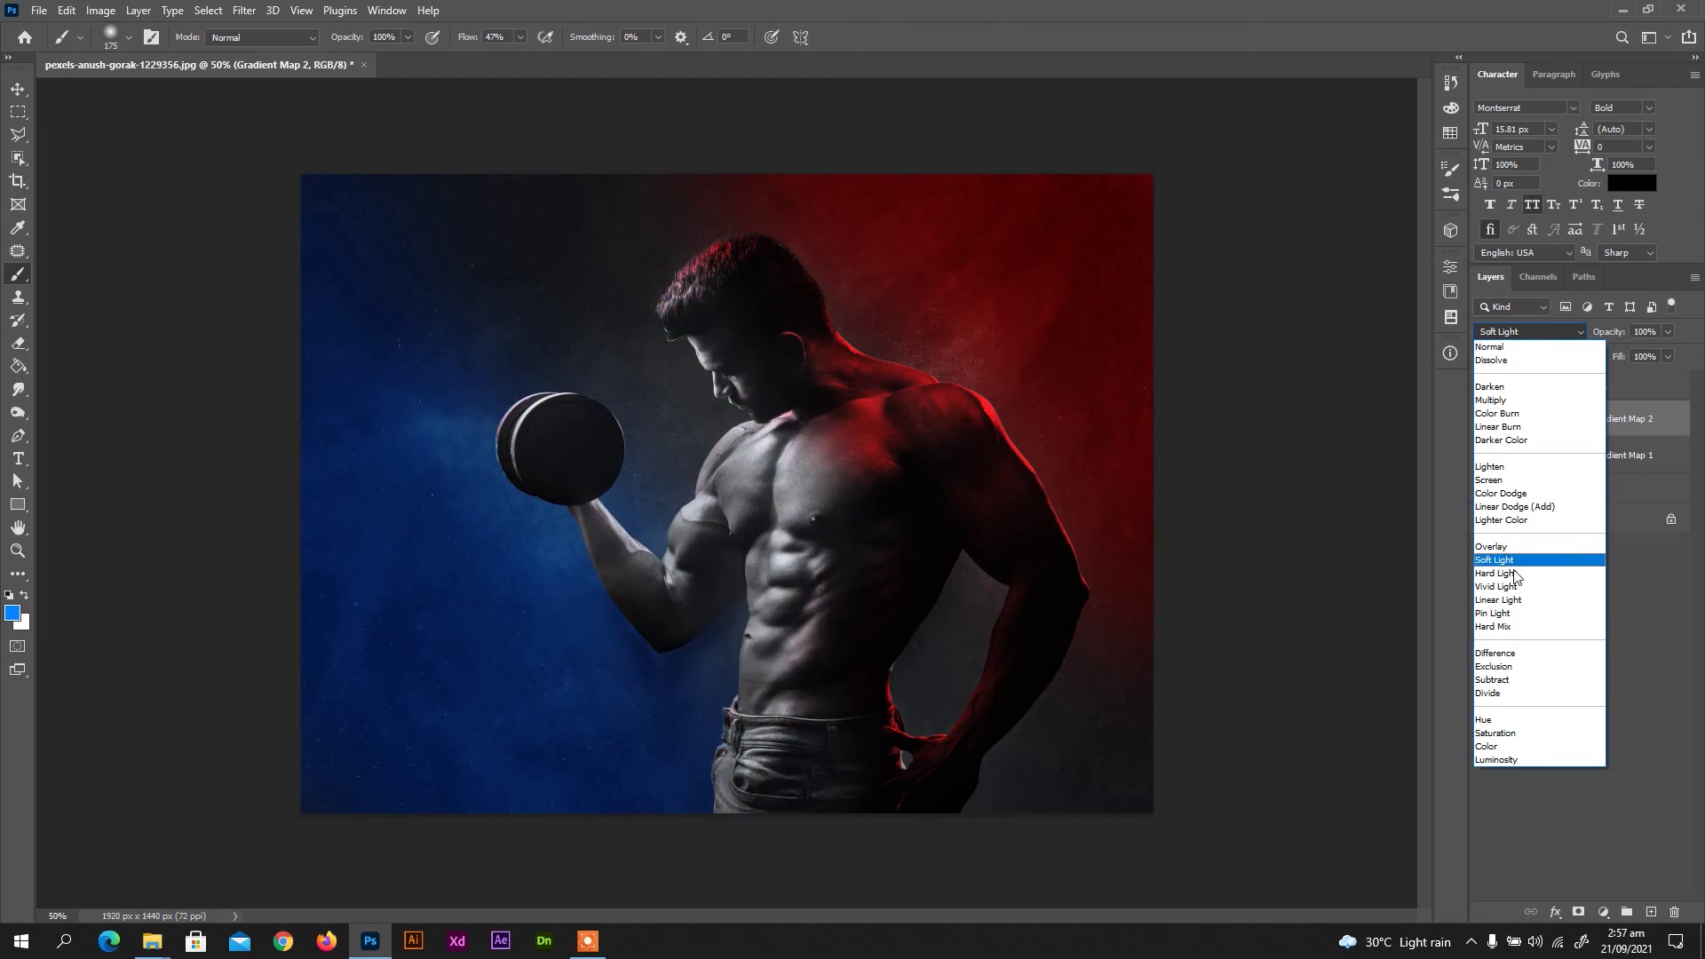
pyautogui.click(1515, 572)
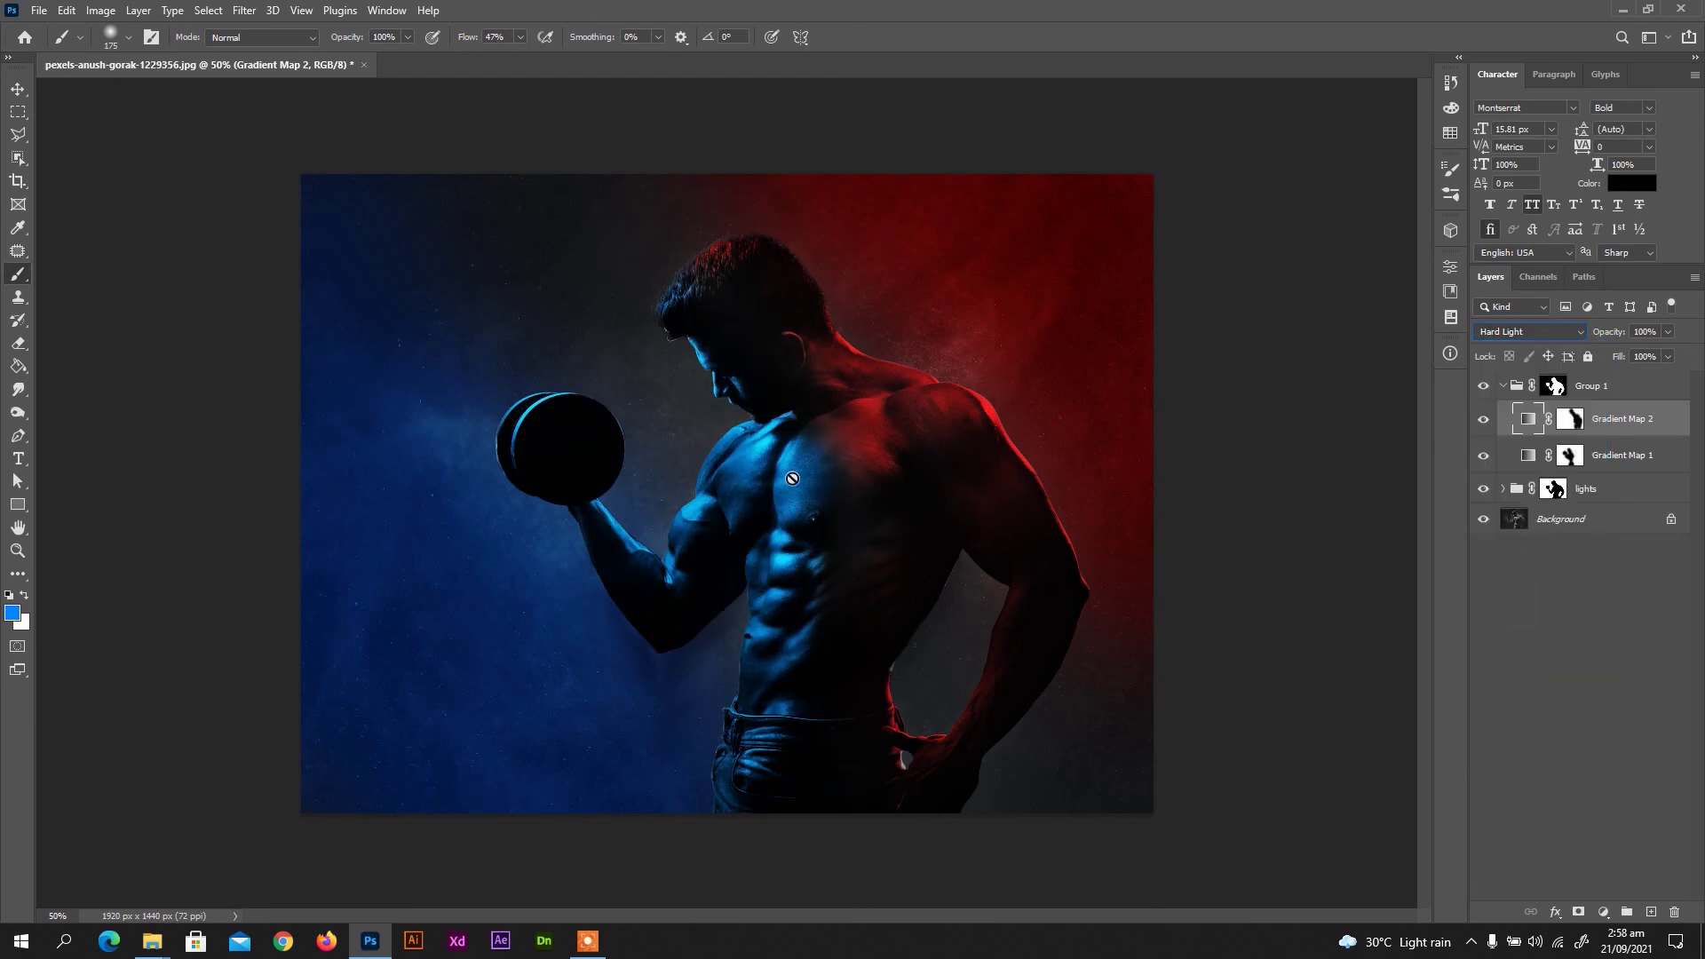
pyautogui.click(1669, 333)
pyautogui.moveTo(1667, 363); pyautogui.dragTo(1665, 363)
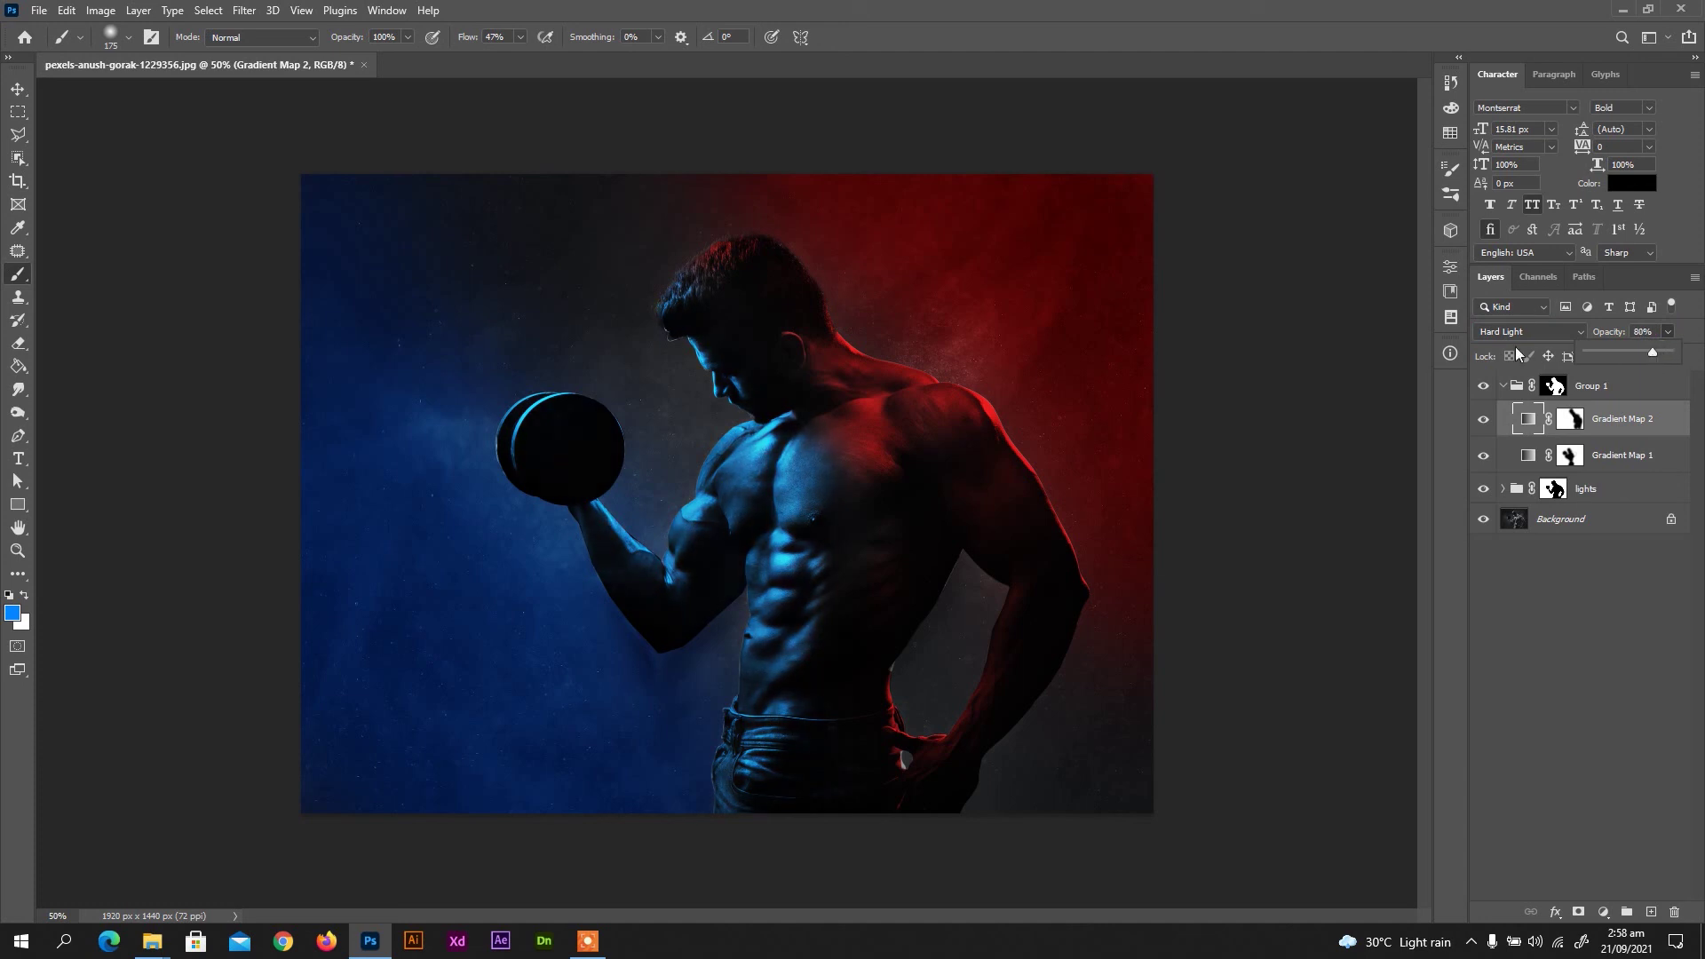
pyautogui.click(1585, 736)
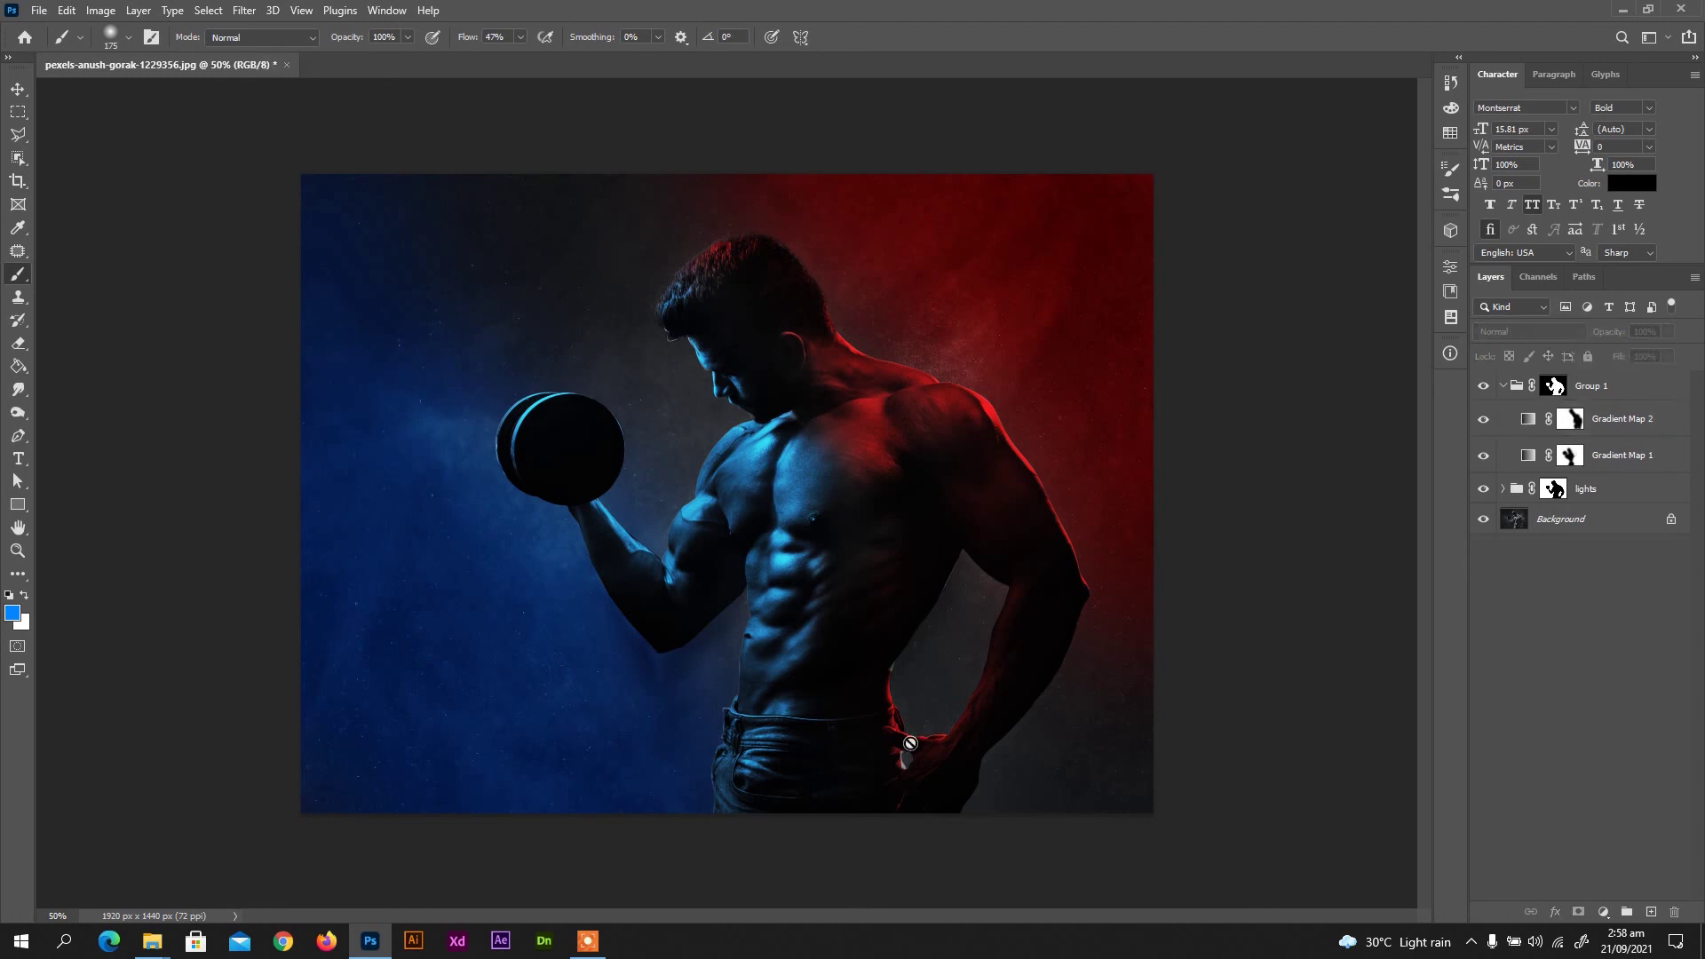
# Target the Gradient Map 2 layer mask for further painting and reset the brush colors to their defaults
pyautogui.click(1570, 419)
pyautogui.press('d')
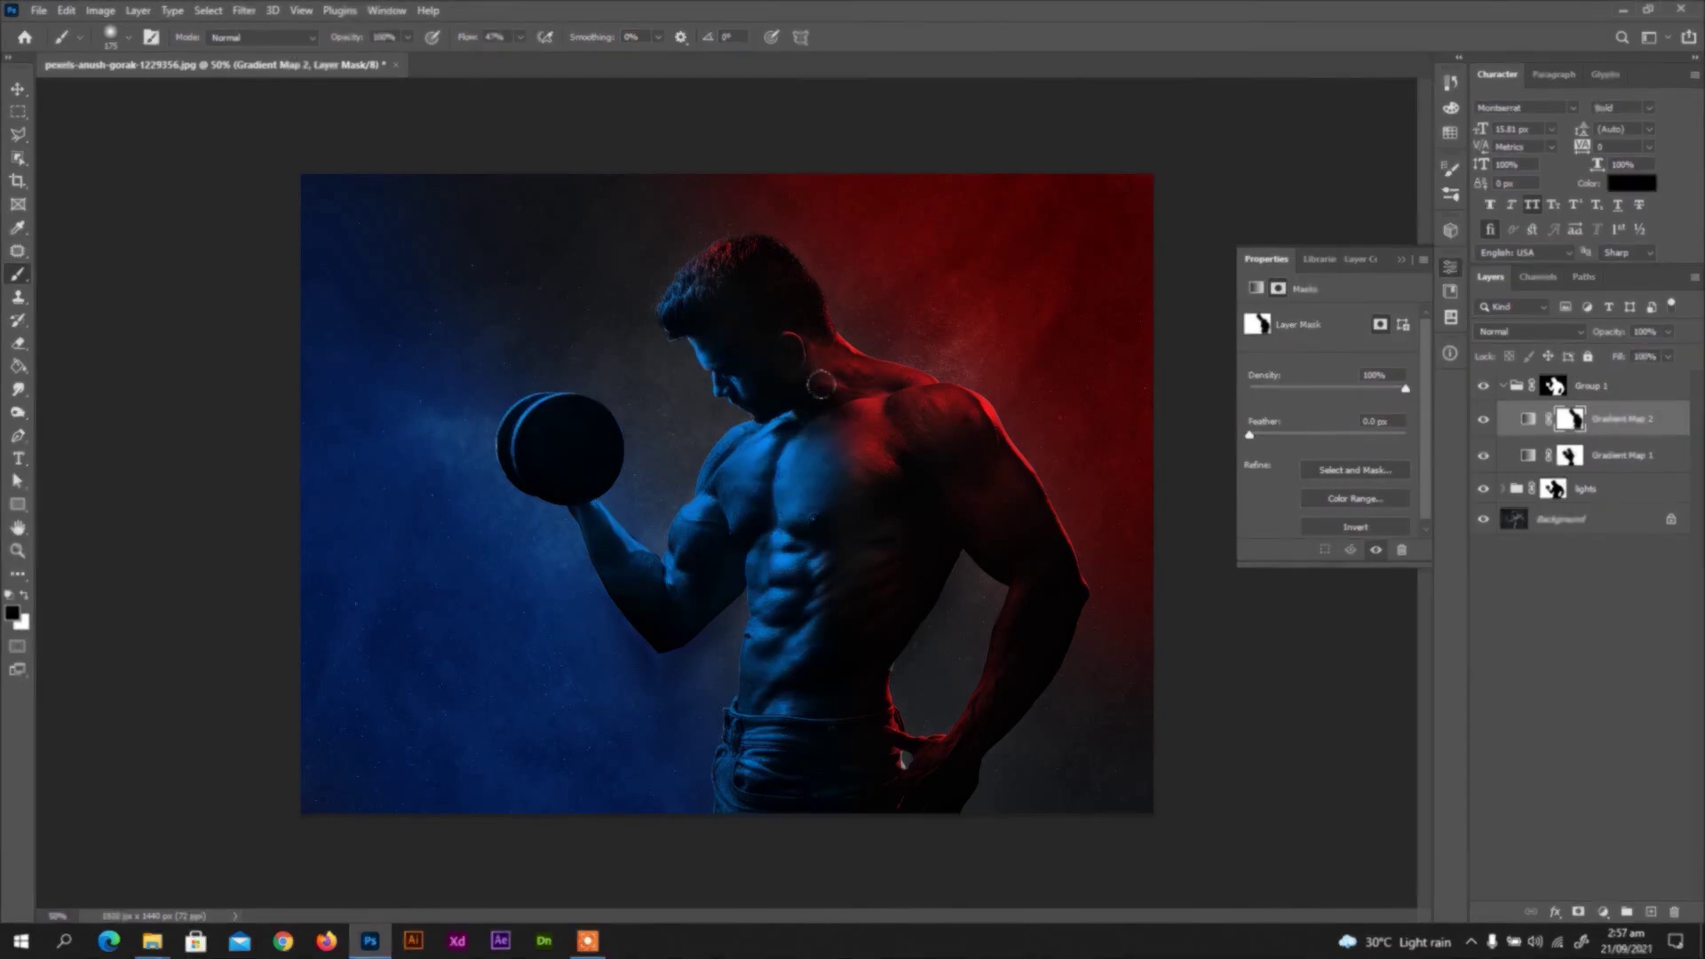